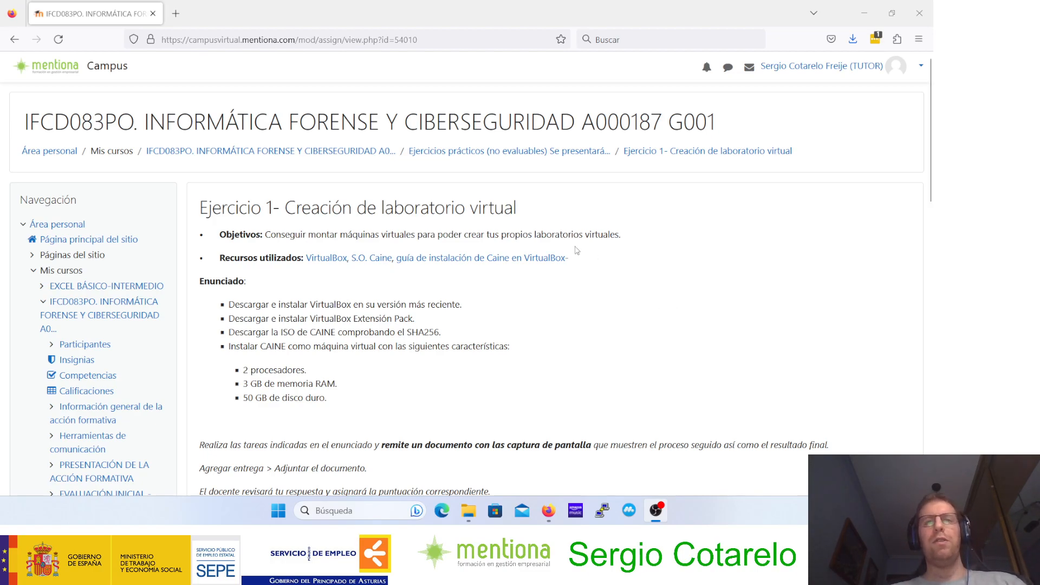
Step: Open the VirtualBox website from the exercise's resources and go to its VirtualBox 7.0 download page
left_click_drag(247, 207, 413, 213)
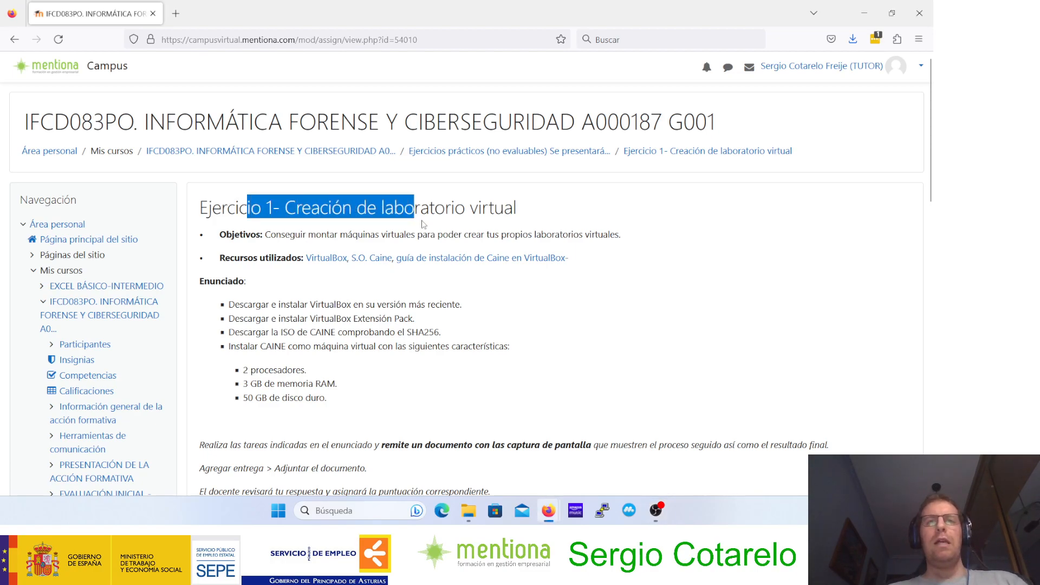
left_click(424, 224)
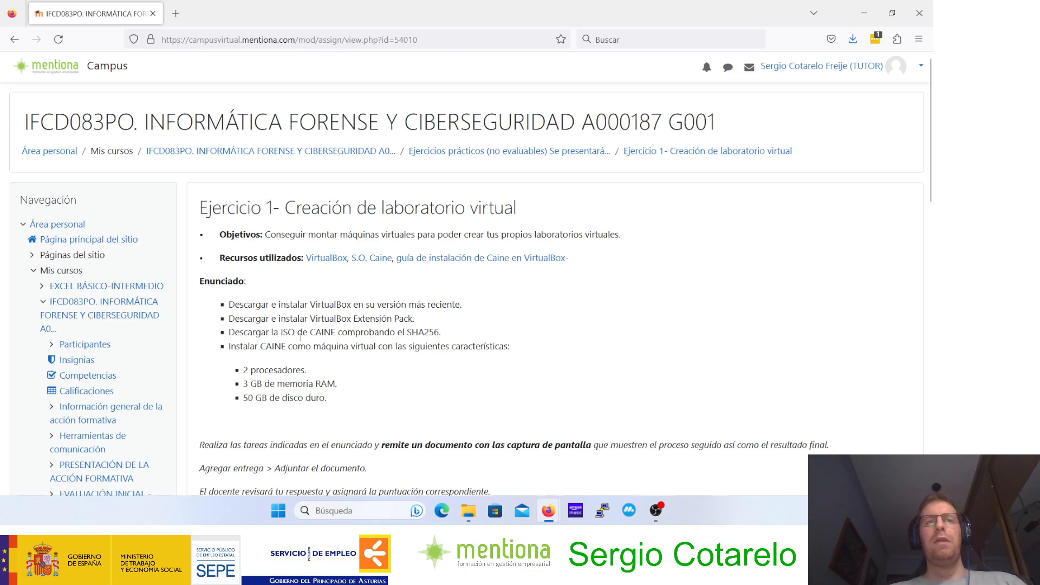
left_click_drag(312, 331, 344, 334)
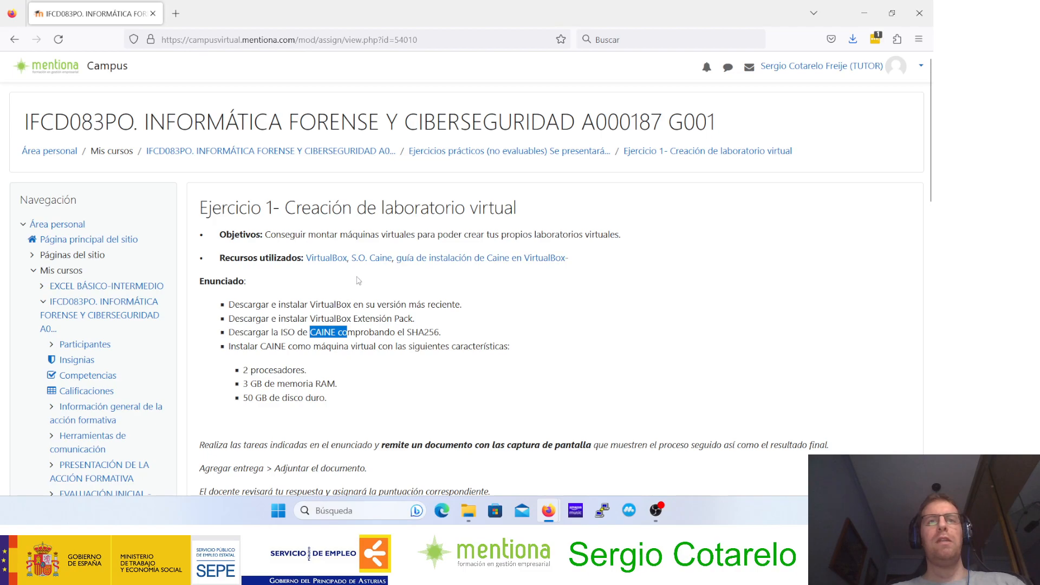
left_click_drag(231, 258, 274, 258)
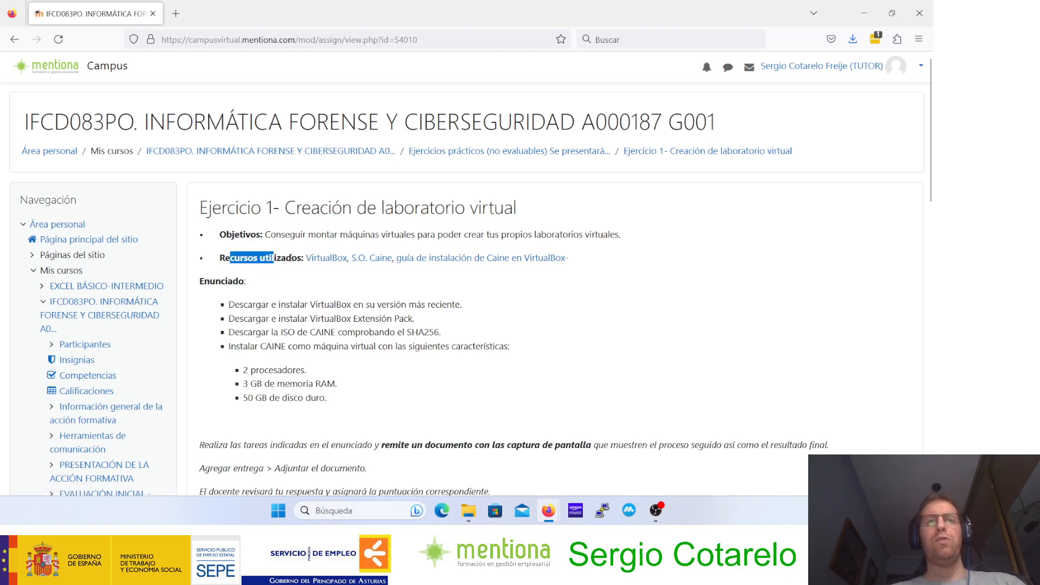
middle_click(318, 260)
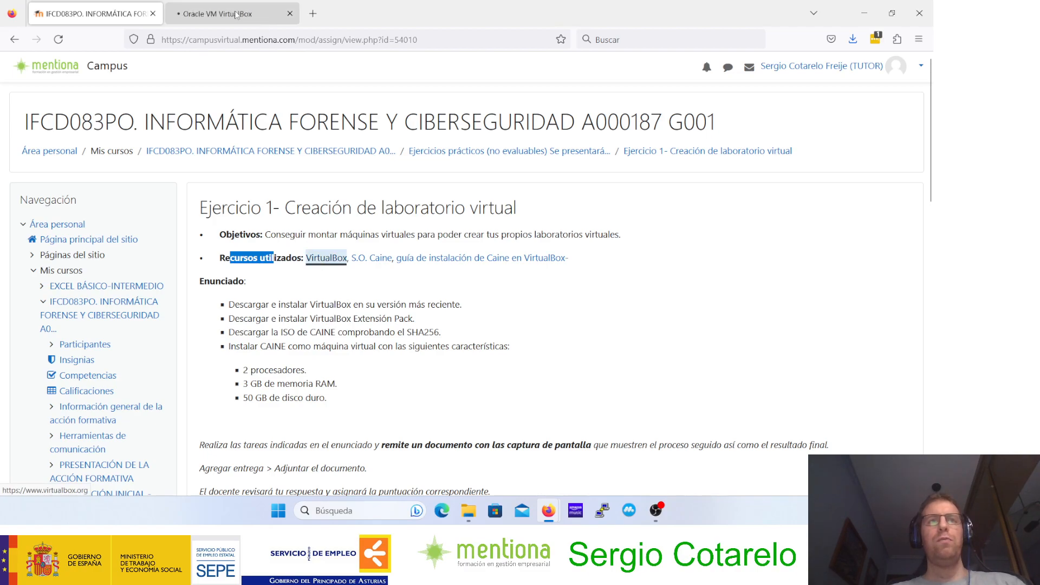
left_click(237, 15)
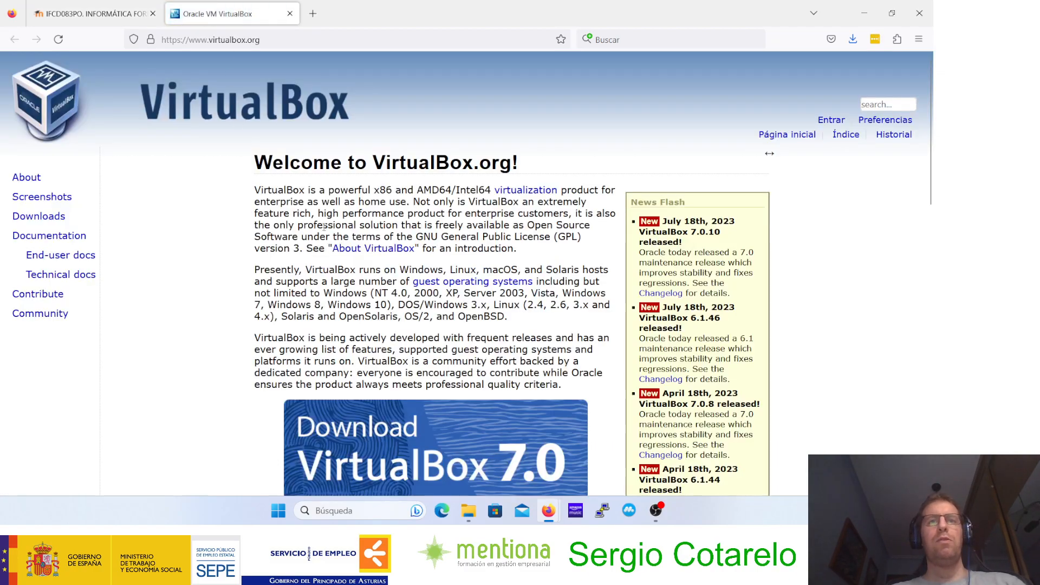
scroll(309, 210, "down", 3)
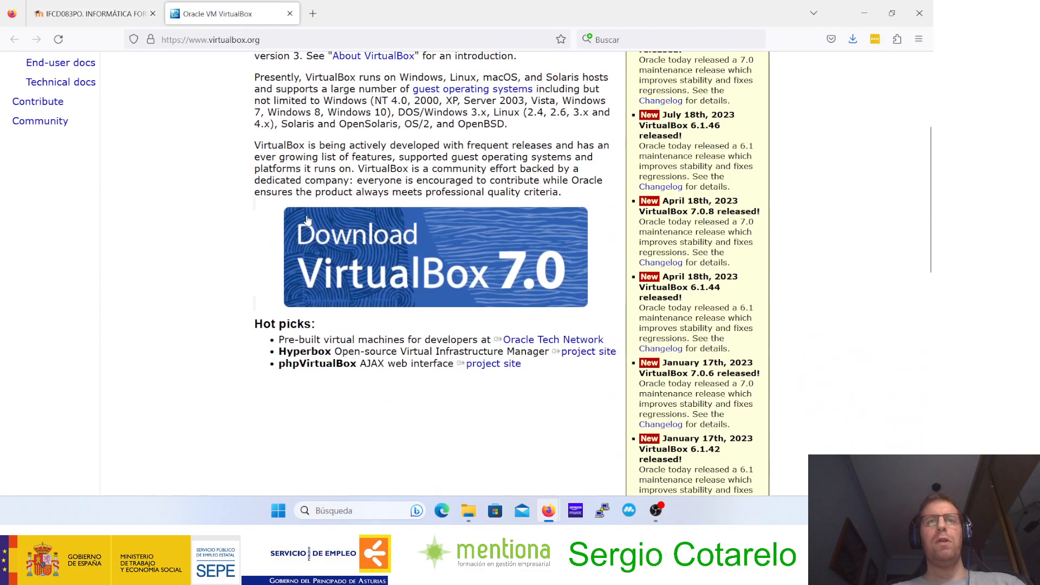
left_click(434, 266)
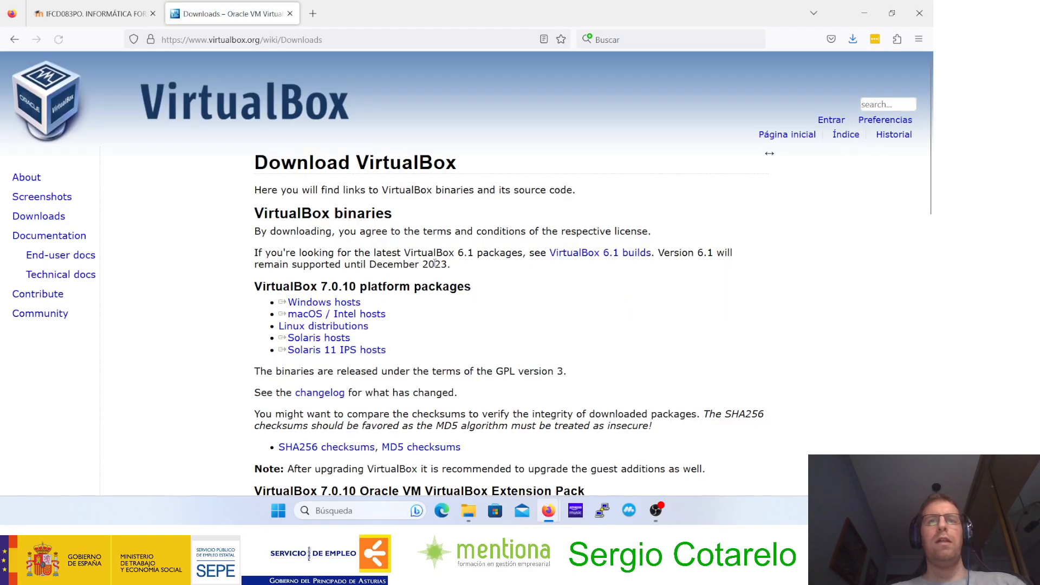
Step: Examine the VirtualBox 7.0.10 platform packages offered for Windows and macOS / Intel hosts
left_click(295, 305)
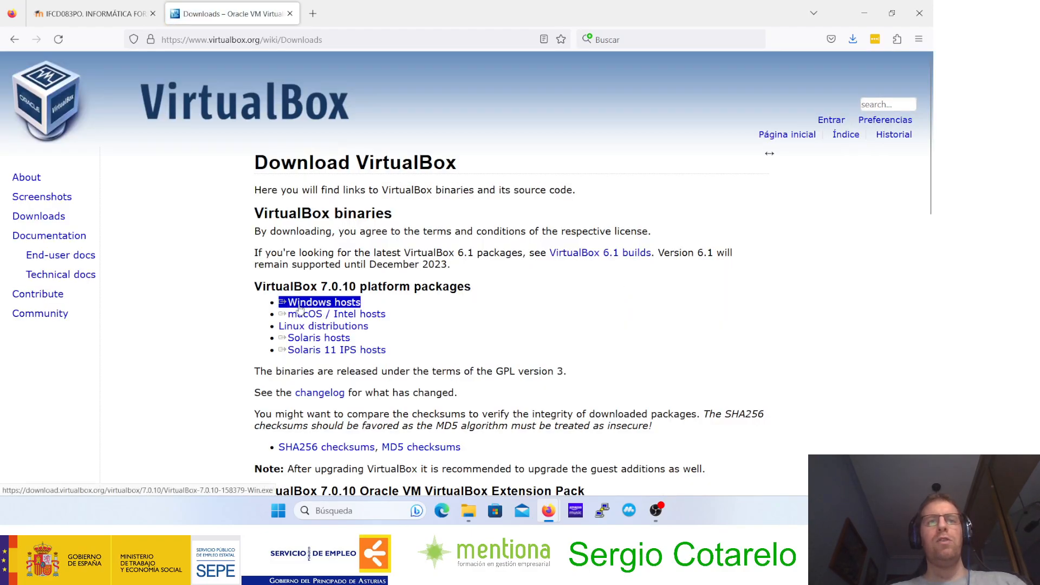
left_click(296, 306)
left_click(312, 315)
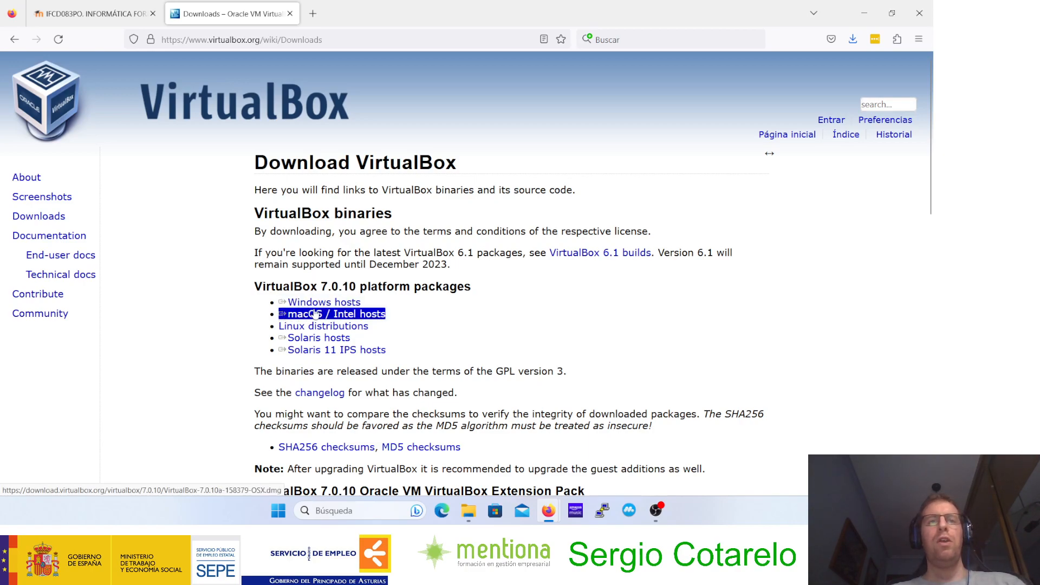
double_click(273, 287)
left_click(273, 290)
Step: Locate the VirtualBox 7.0.10 Extension Pack section and its download for all supported platforms
scroll(266, 295, "down", 2)
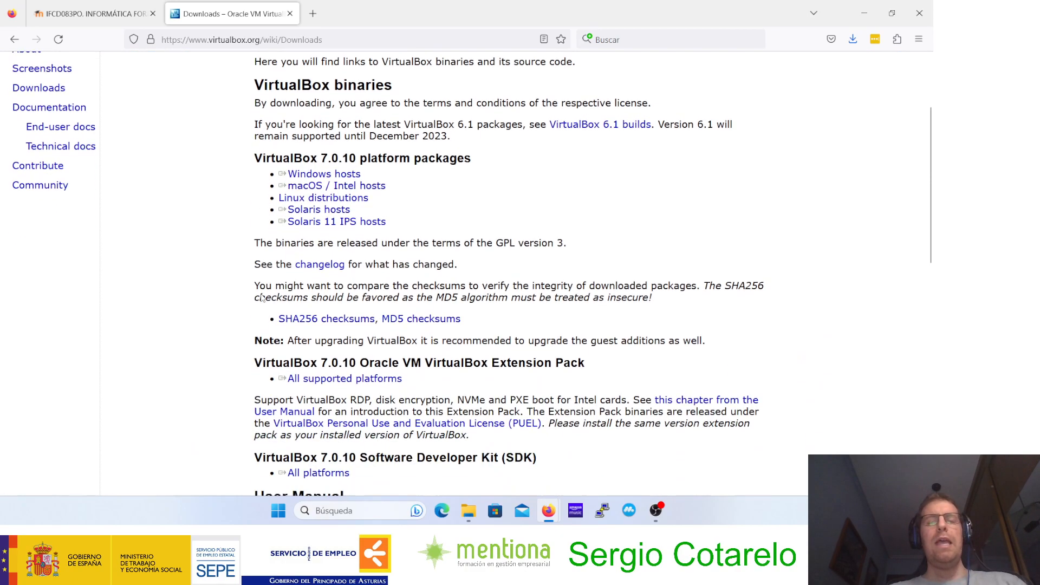
scroll(262, 298, "down", 1)
double_click(271, 298)
left_click(292, 301)
double_click(301, 303)
left_click(258, 330)
left_click_drag(595, 303, 464, 299)
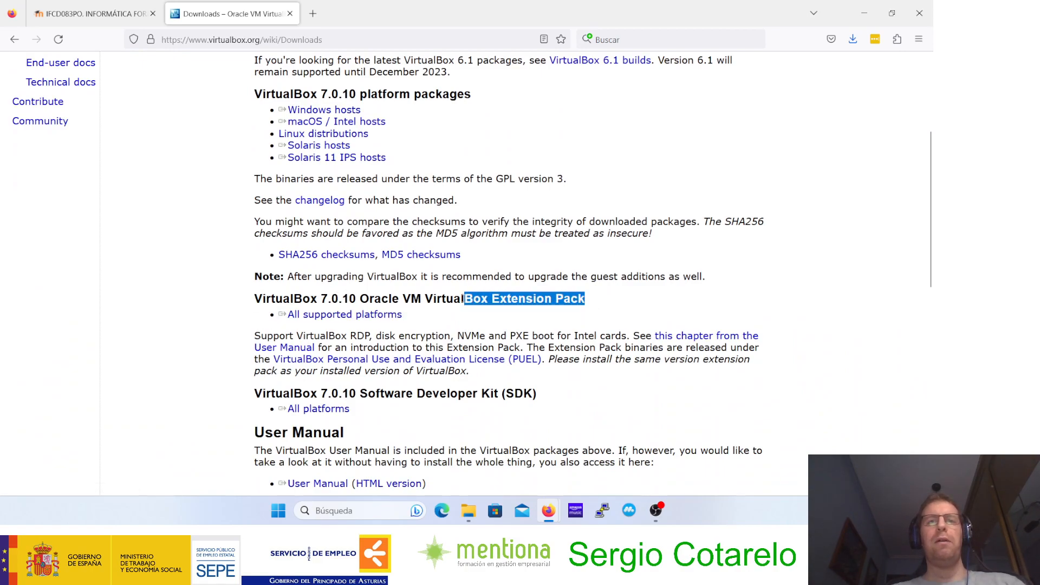
left_click(380, 314)
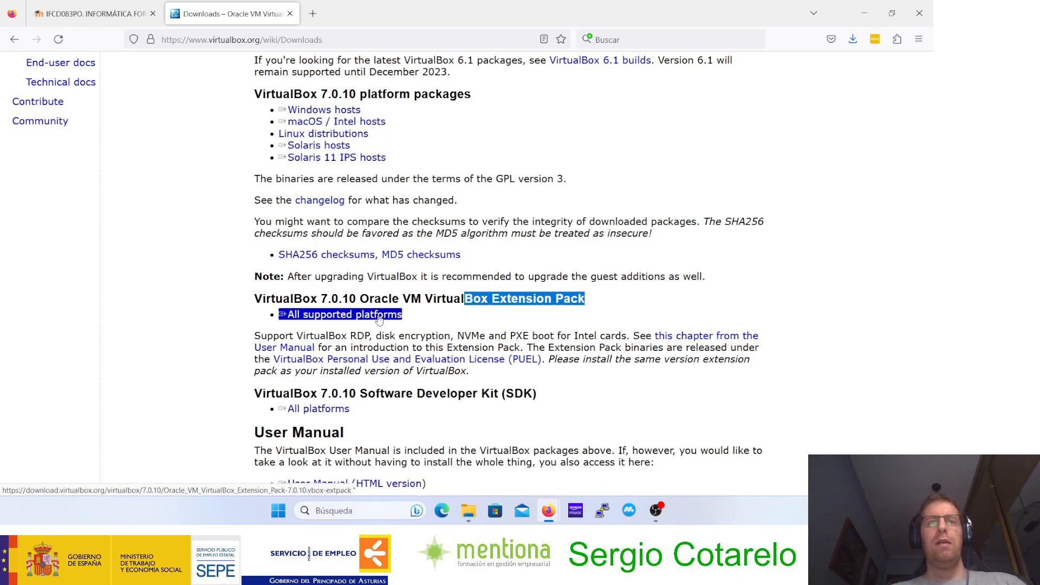
left_click_drag(379, 320, 418, 305)
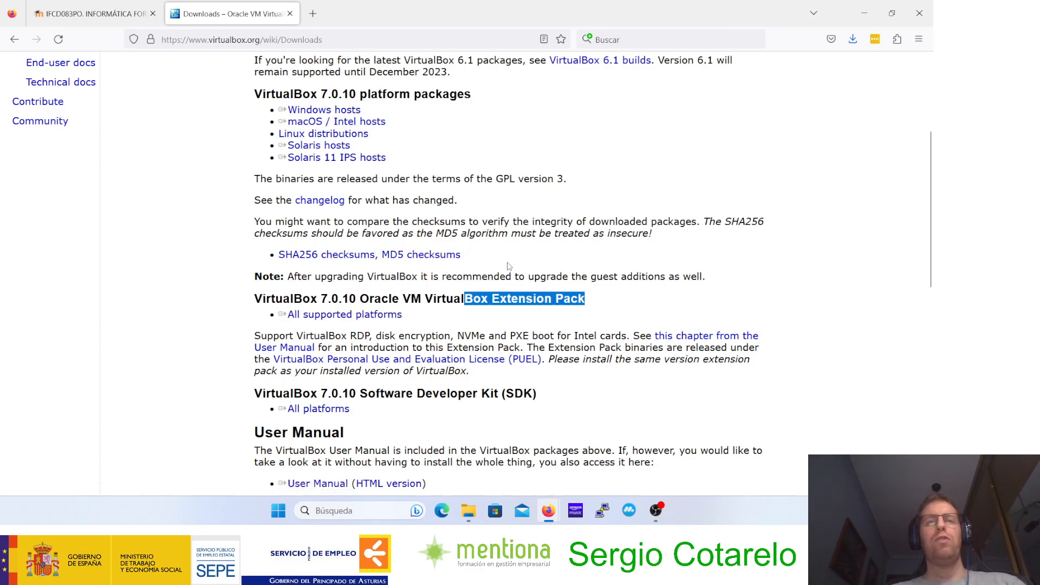
left_click(465, 298)
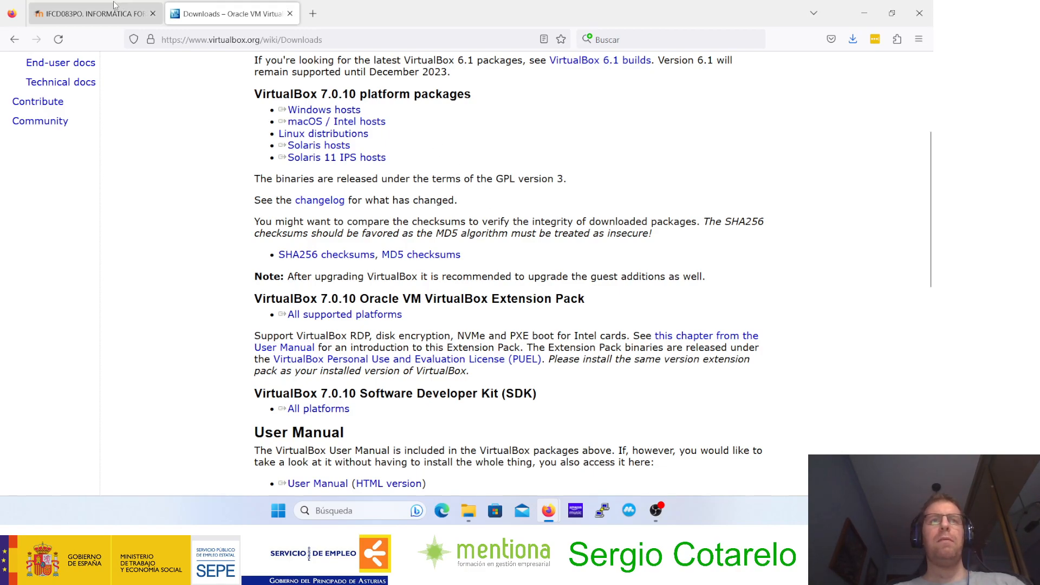
Step: Open the CAINE download page from the exercise's resources and locate the CAINE 13.0 "WARP" release
left_click(92, 14)
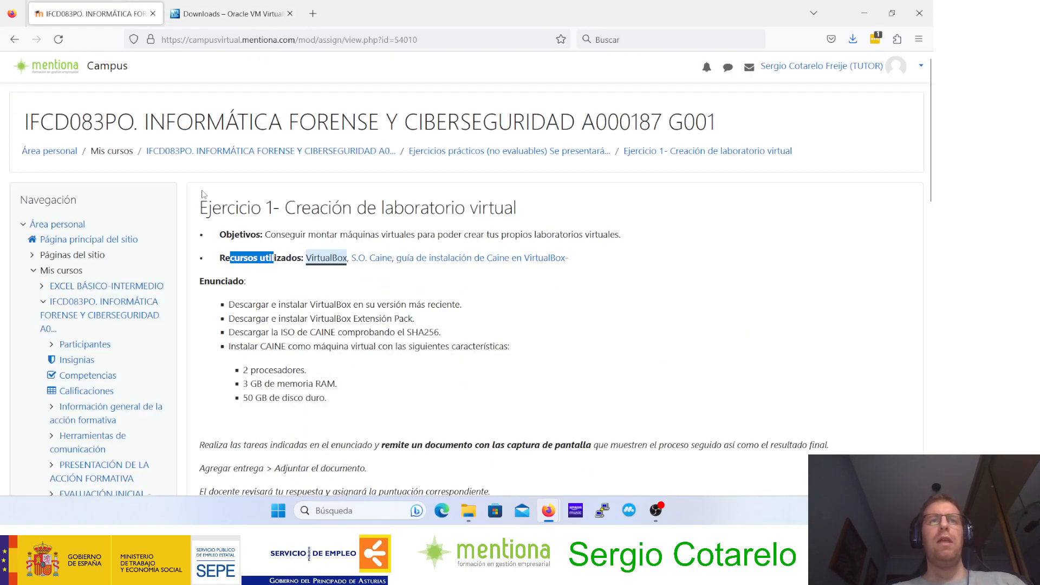
left_click(374, 259)
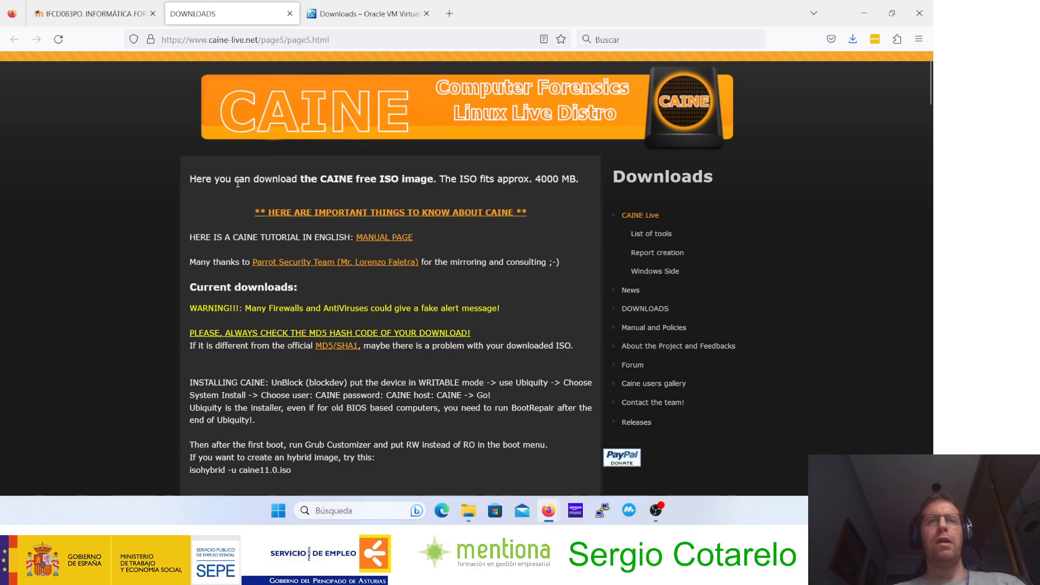
scroll(237, 187, "down", 2)
scroll(237, 187, "down", 5)
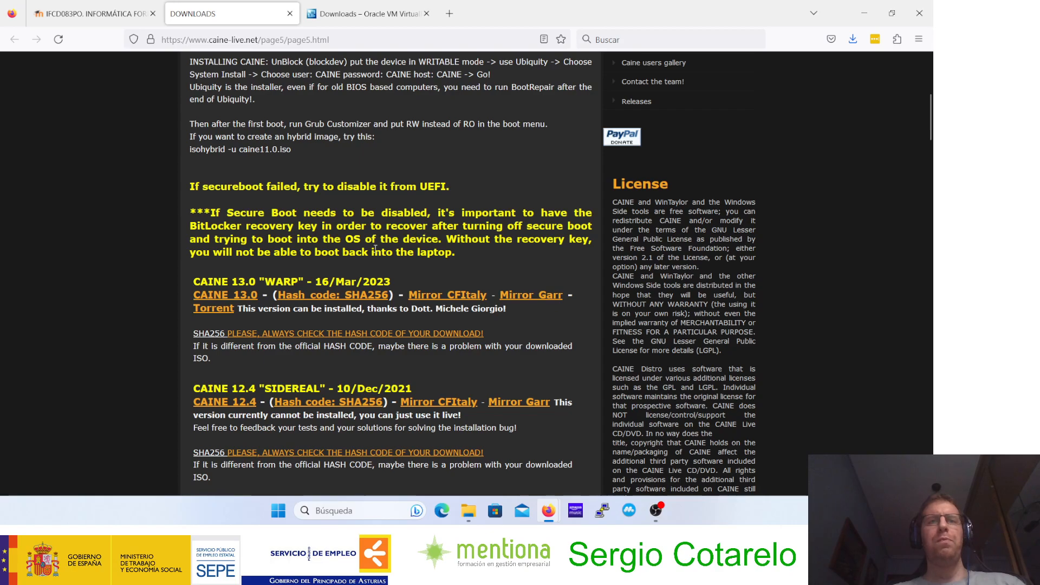
scroll(259, 386, "down", 3)
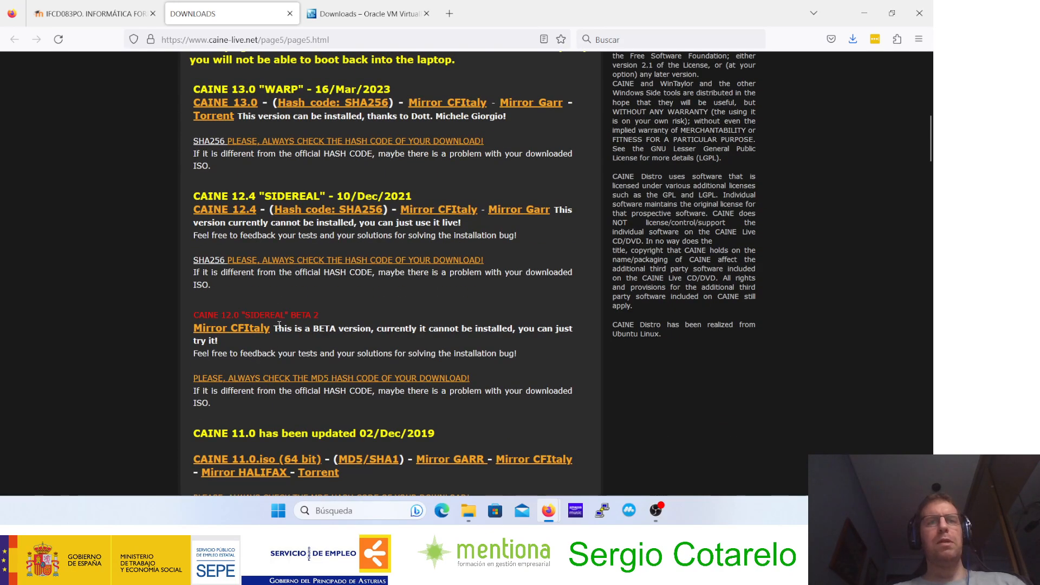
scroll(279, 325, "up", 2)
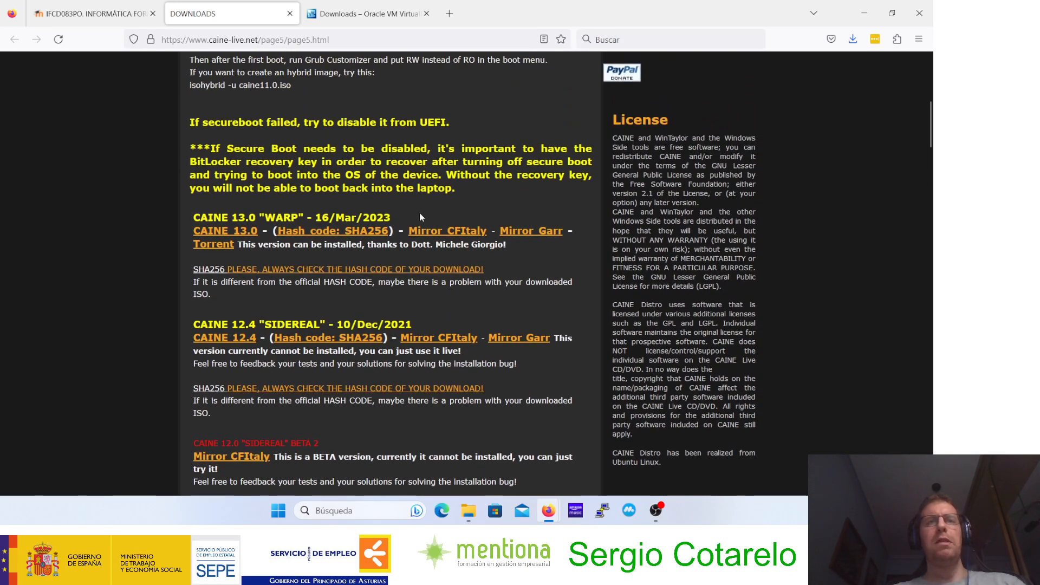
left_click_drag(396, 218, 305, 218)
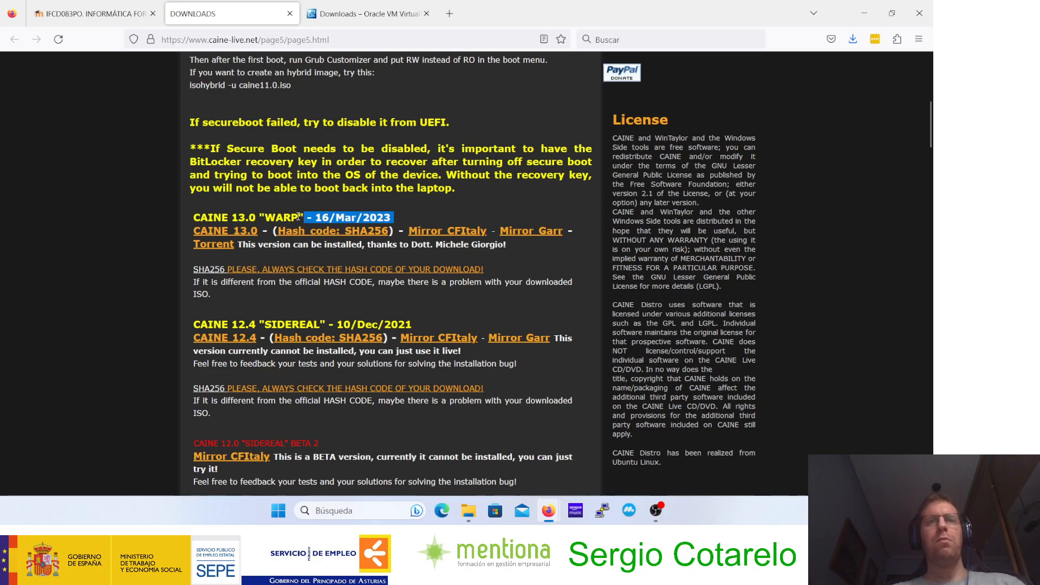
Step: Open the exercise's guide to installing CAINE in VirtualBox and examine its ISO download and hash verification instructions
left_click(109, 13)
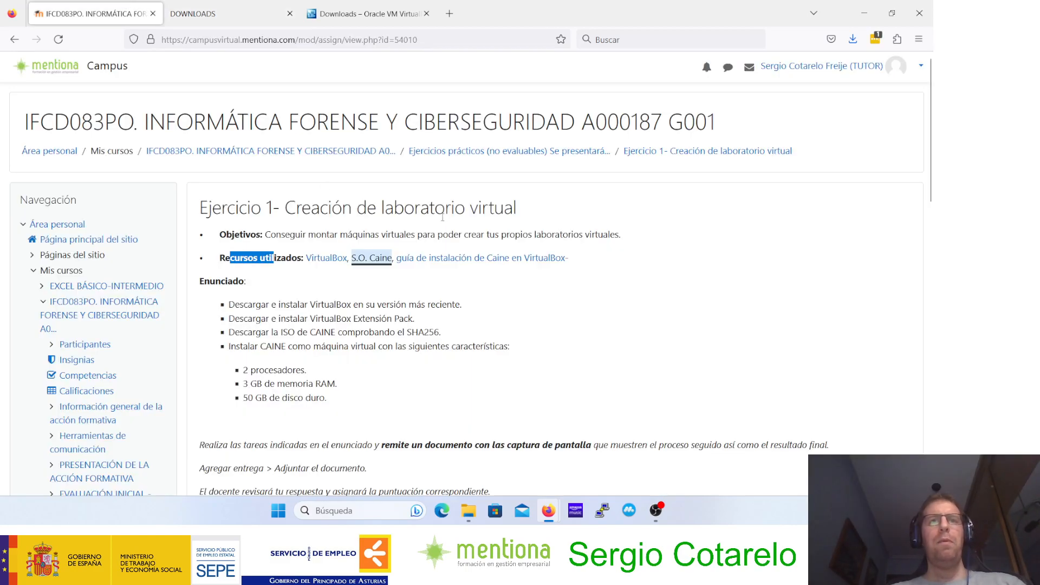
middle_click(452, 258)
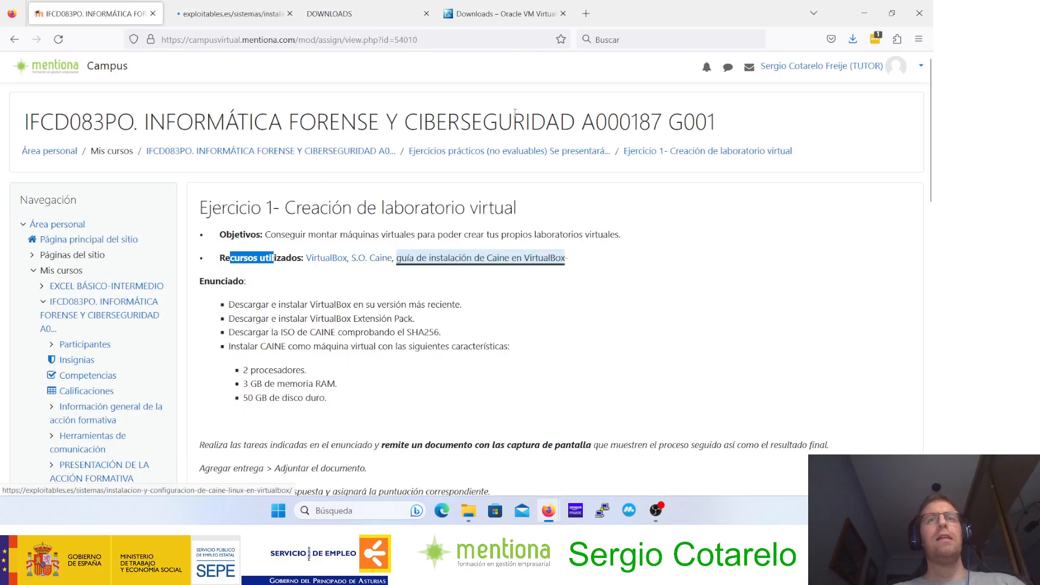
left_click(233, 14)
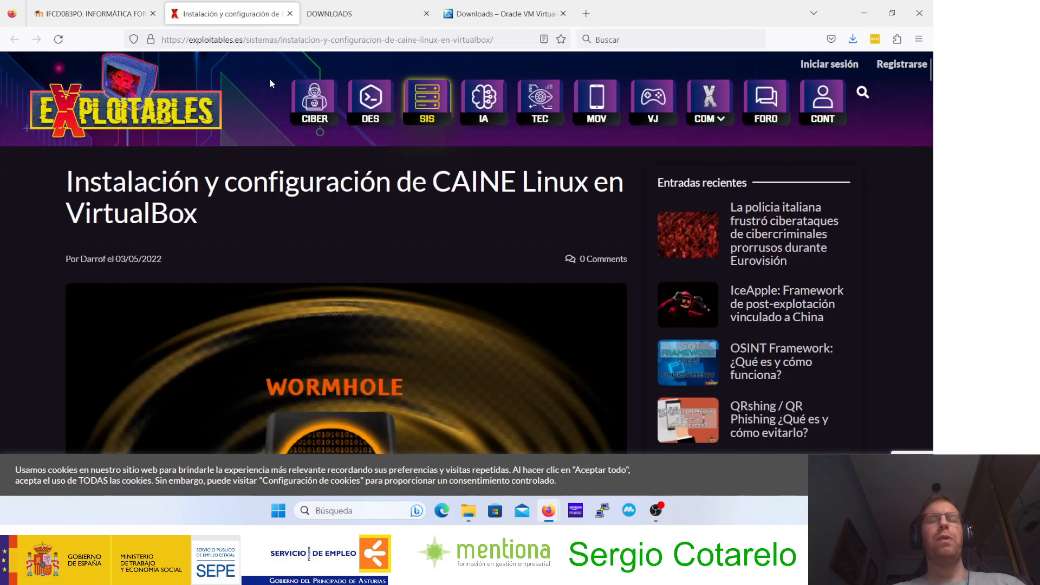
scroll(307, 172, "down", 10)
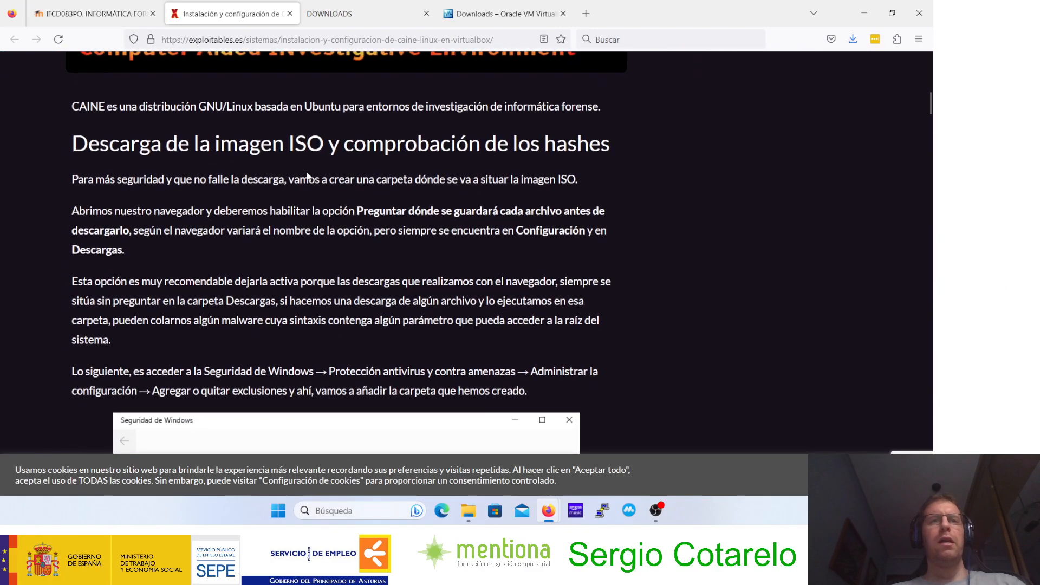
scroll(308, 173, "down", 5)
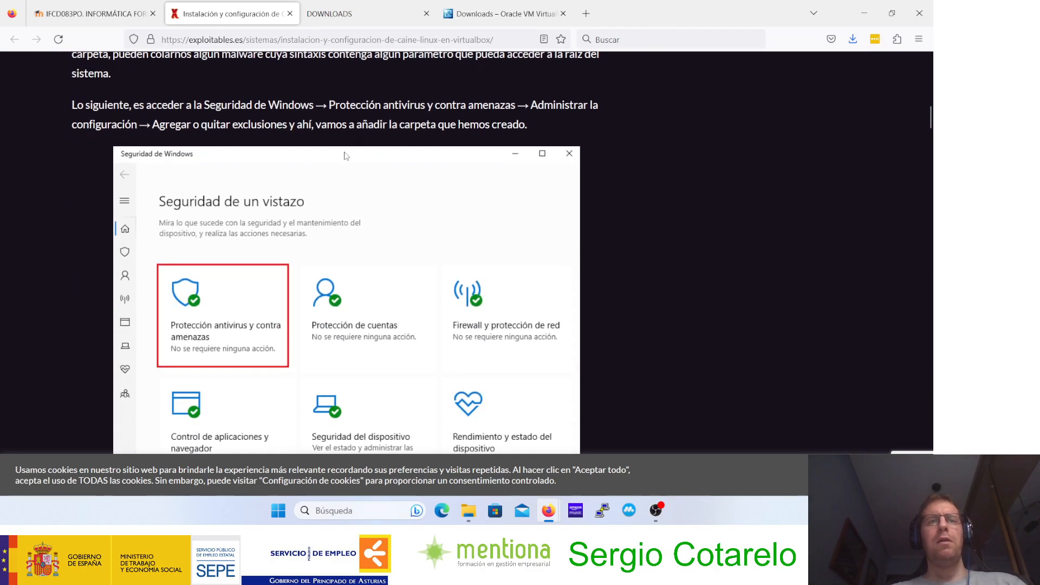
scroll(307, 191, "down", 10)
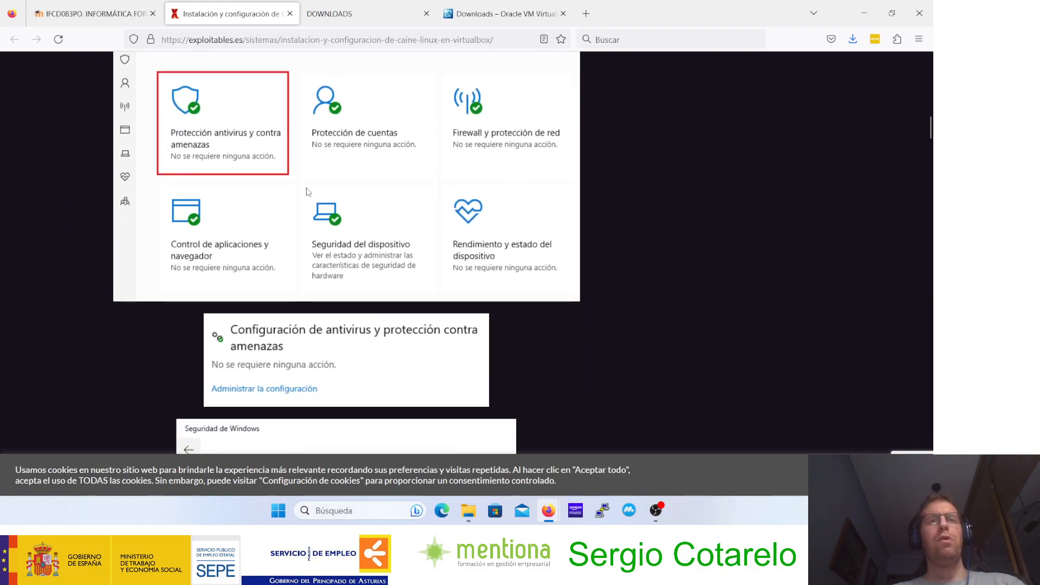
scroll(307, 188, "down", 7)
scroll(307, 188, "up", 1)
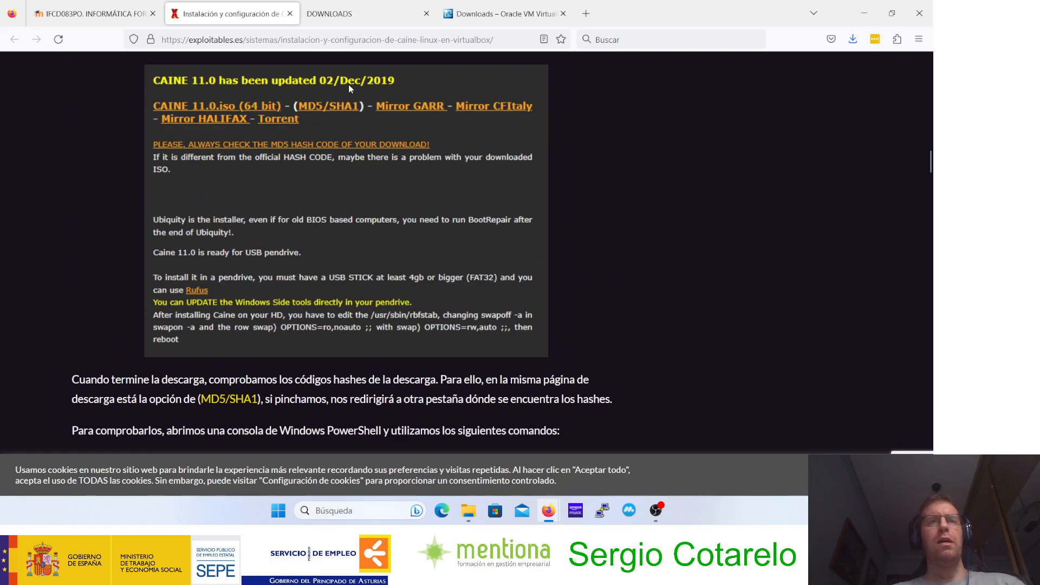
scroll(348, 93, "down", 7)
scroll(348, 95, "up", 2)
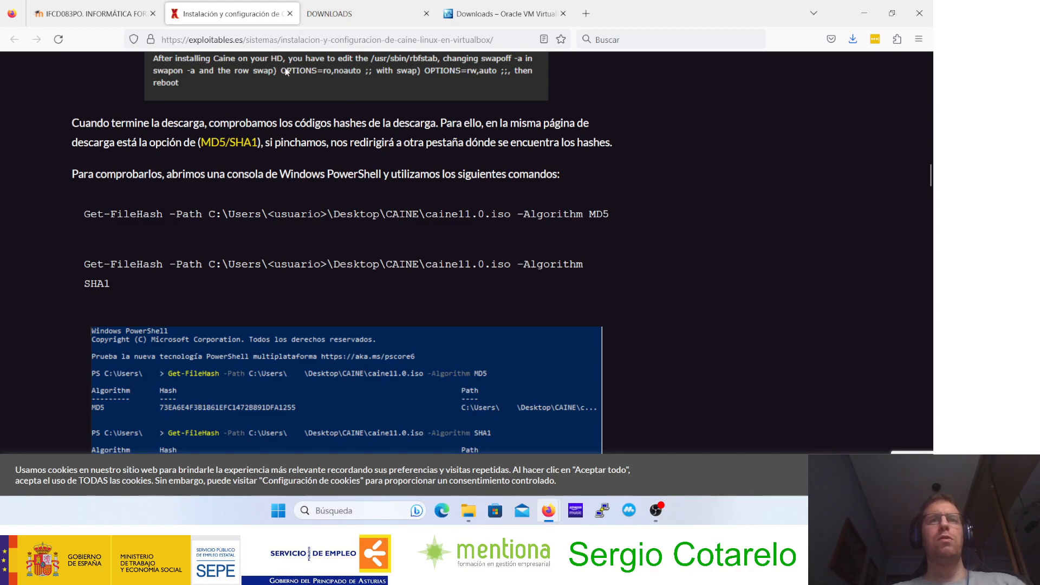
Step: Search Windows for "virtual" and launch Oracle VM VirtualBox
left_click(323, 5)
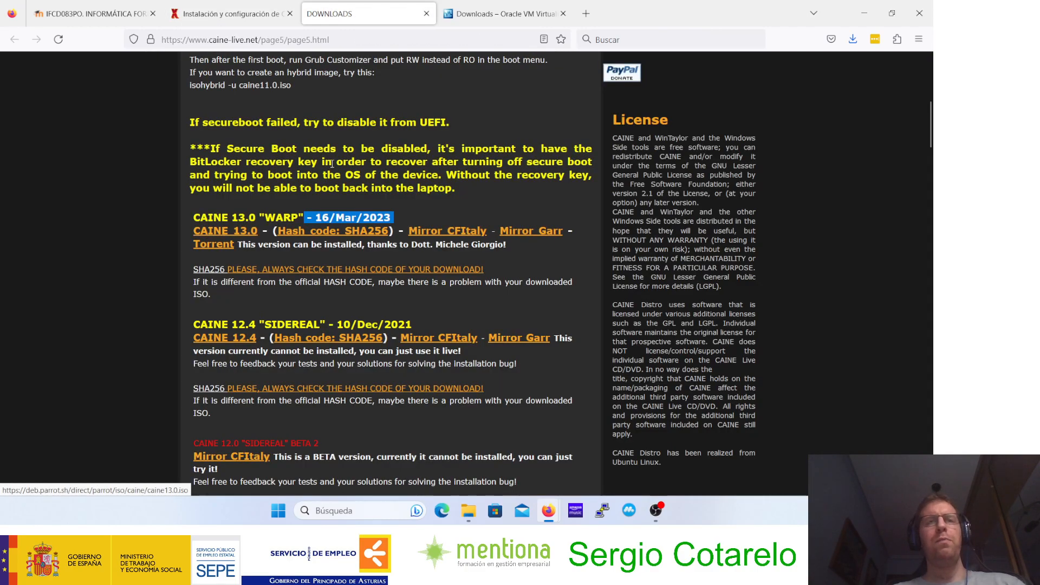
key("ctrl+Tab")
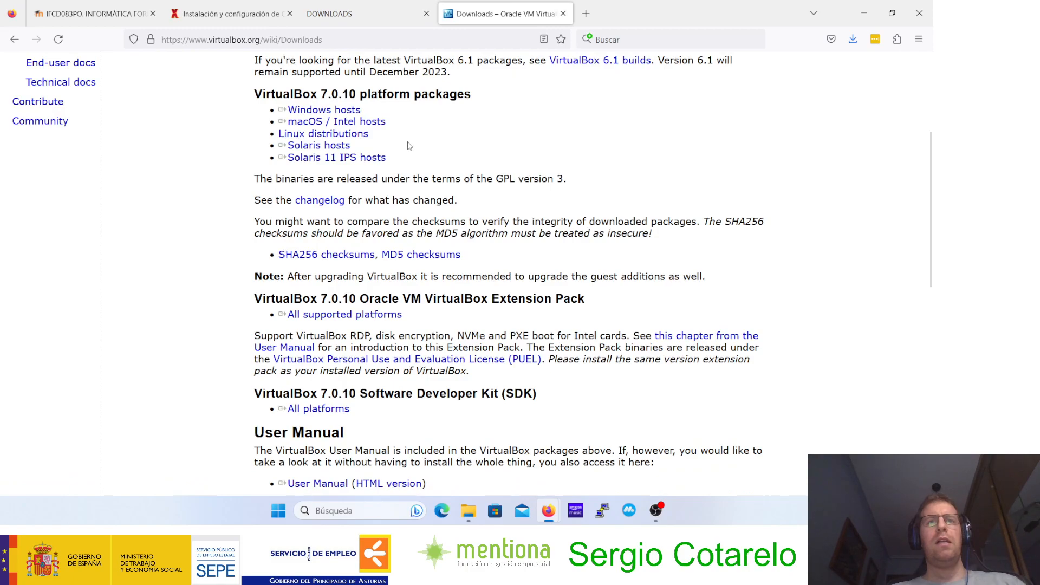
left_click(354, 511)
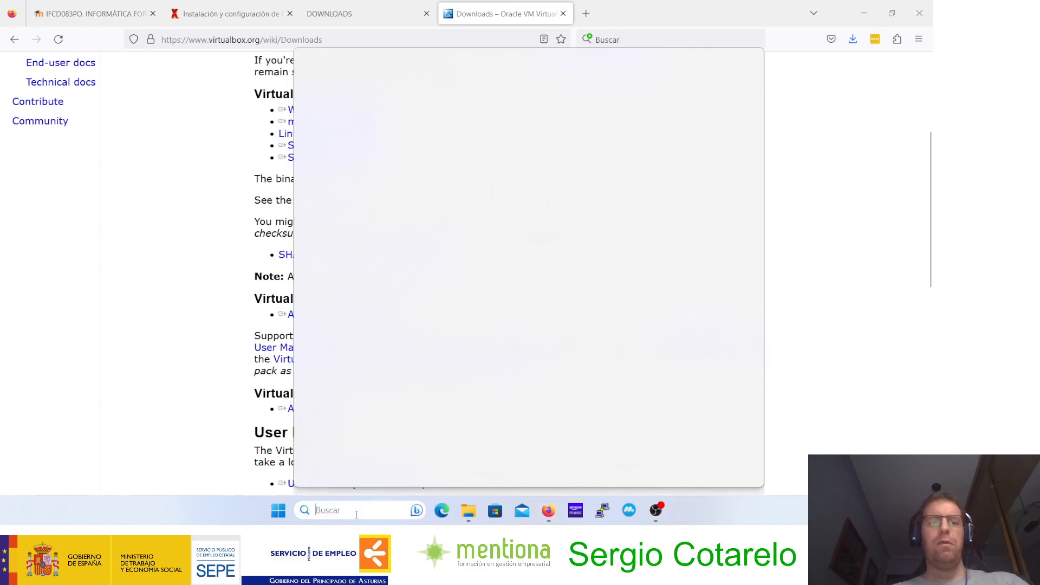
type("virtual")
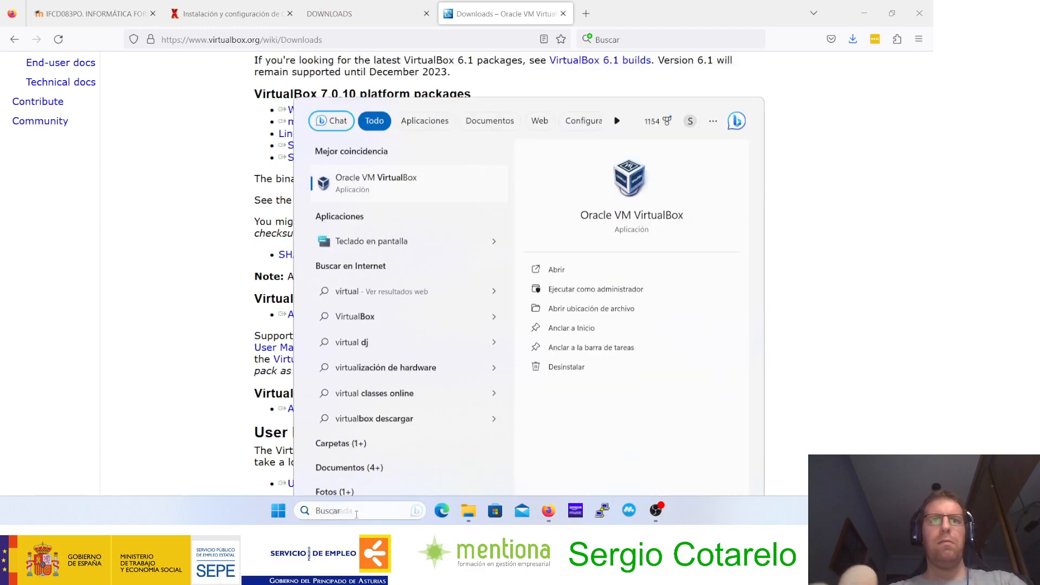
key("Escape")
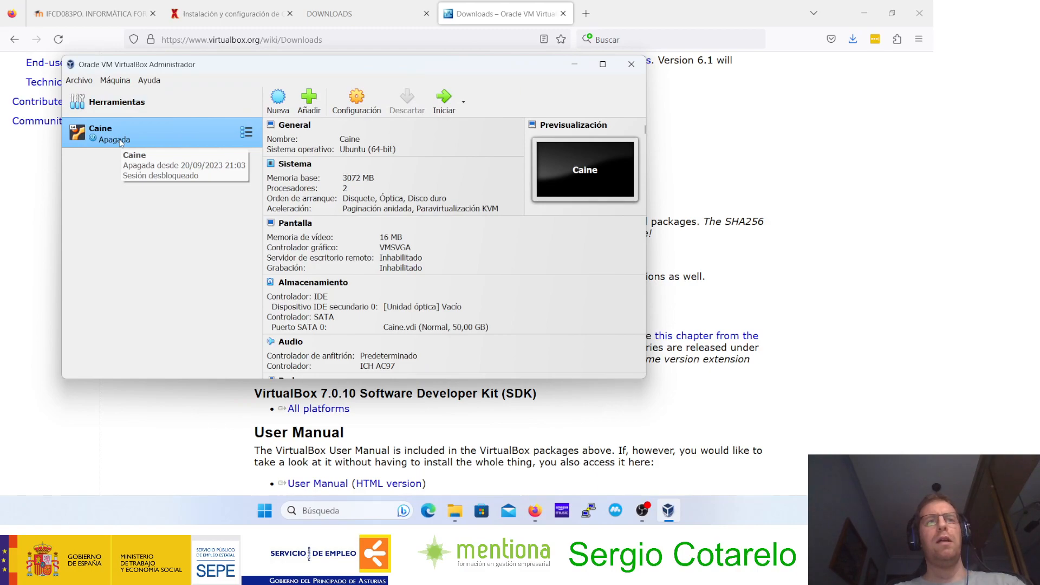
right_click(166, 133)
left_click(247, 191)
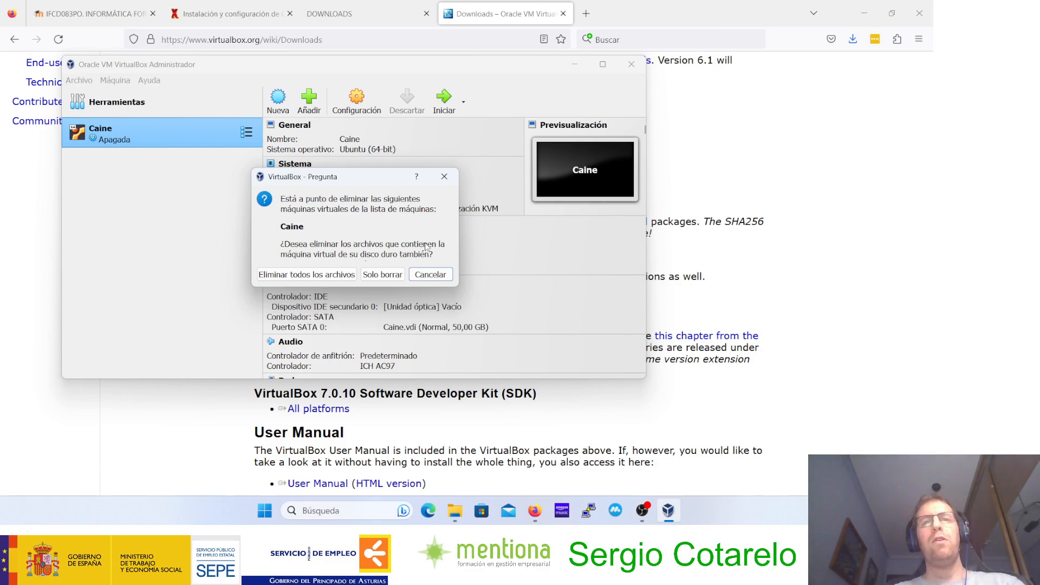
left_click(431, 274)
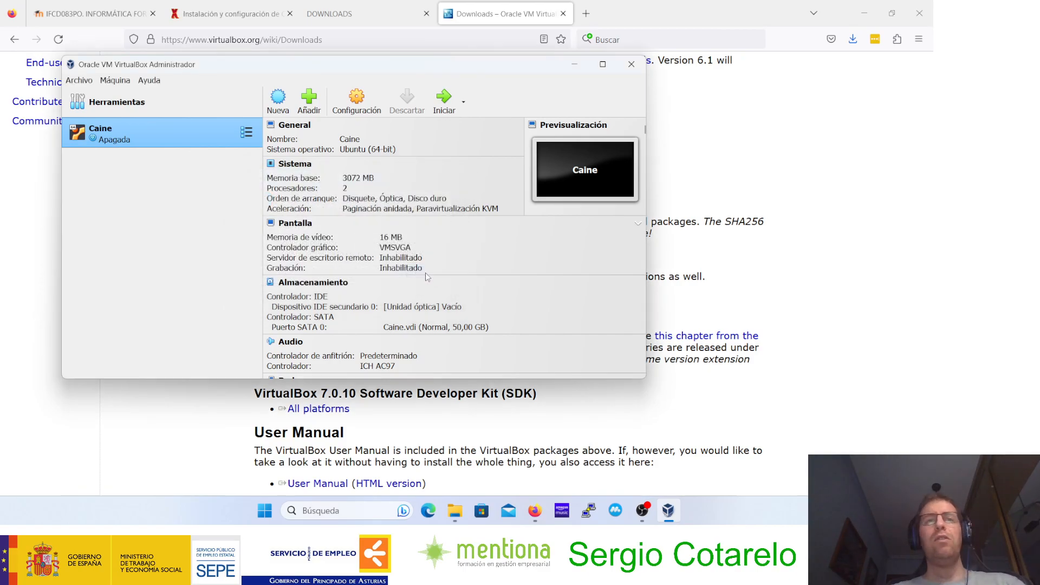
Step: Remove the existing Caine virtual machine from VirtualBox and delete all of its files
right_click(196, 130)
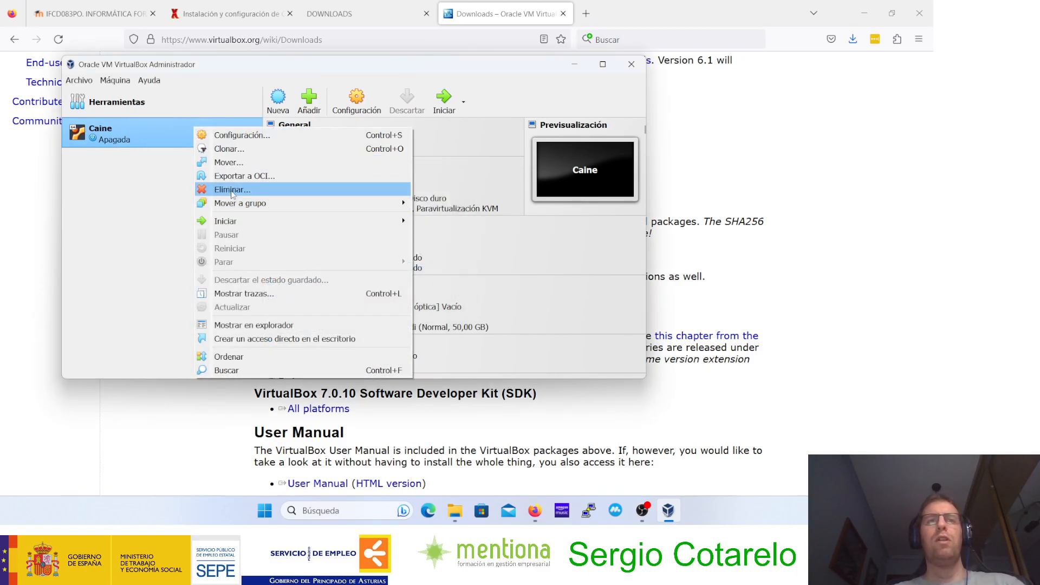
left_click(238, 189)
left_click(313, 277)
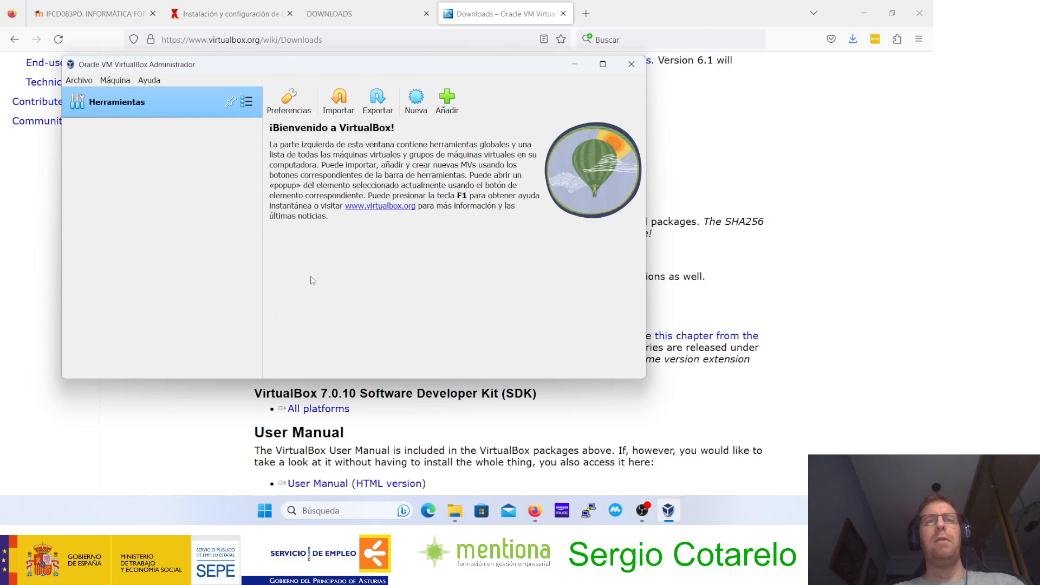
left_click_drag(366, 65, 404, 81)
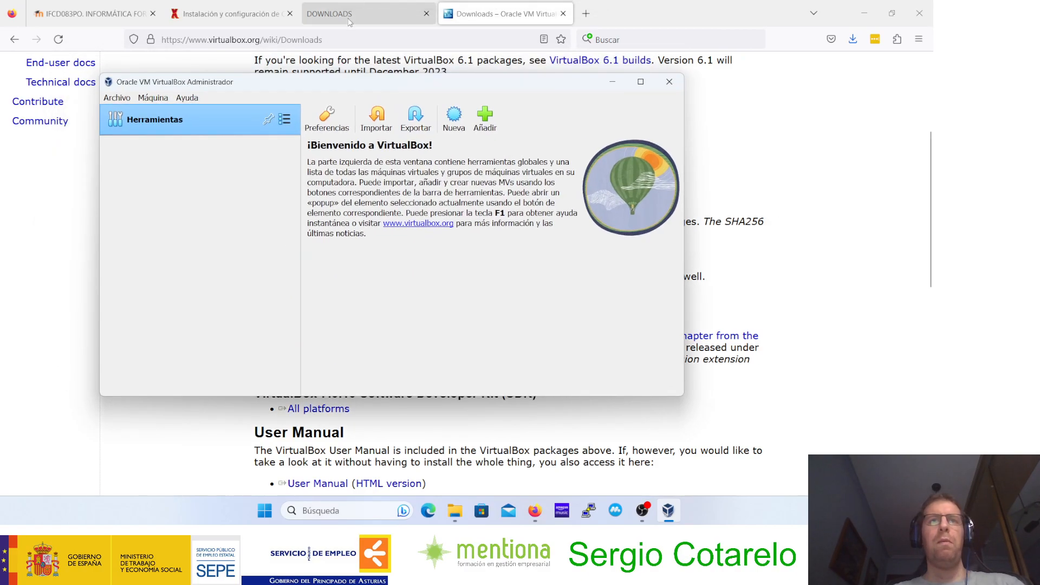
Step: Return to the CAINE installation guide's hash verification section and launch Windows PowerShell over it
left_click(349, 19)
left_click(255, 15)
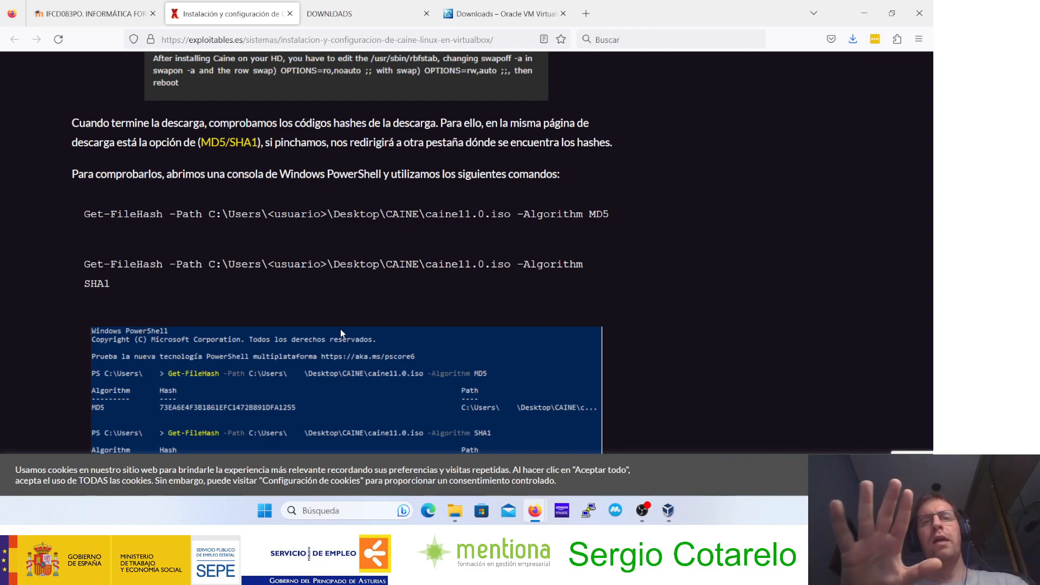
left_click(350, 514)
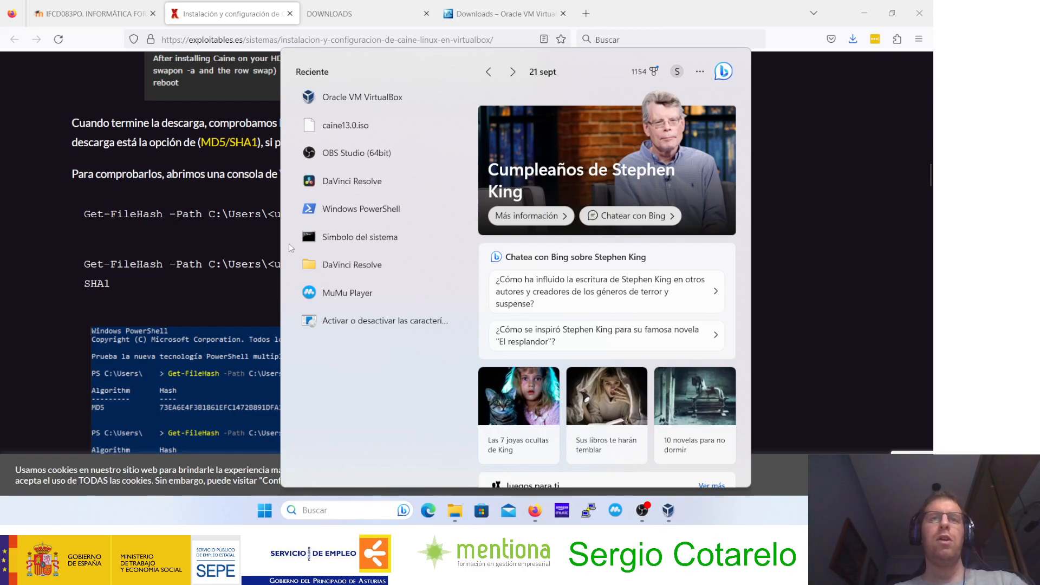
left_click(356, 212)
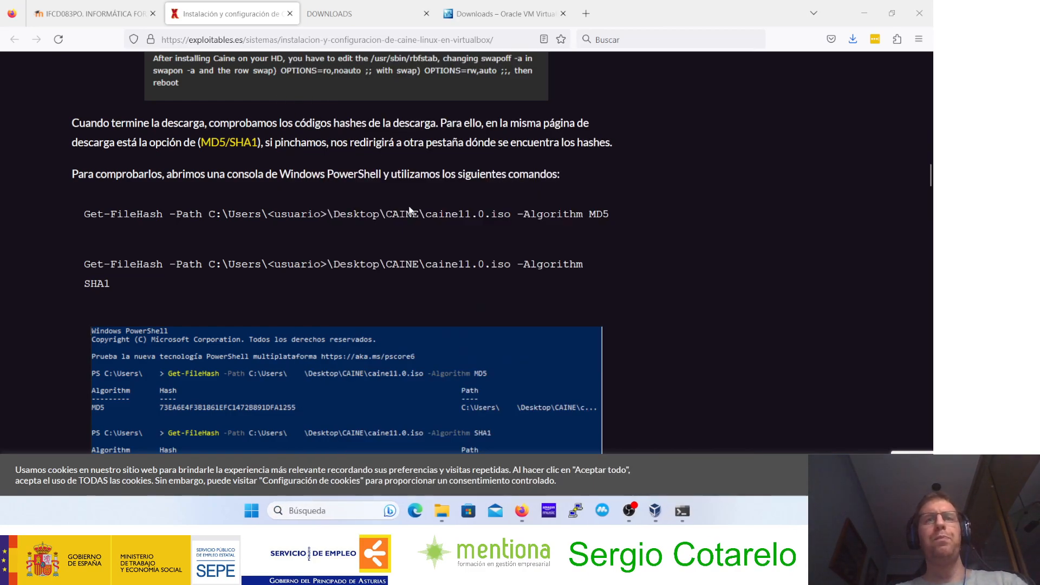
left_click_drag(751, 18, 548, 40)
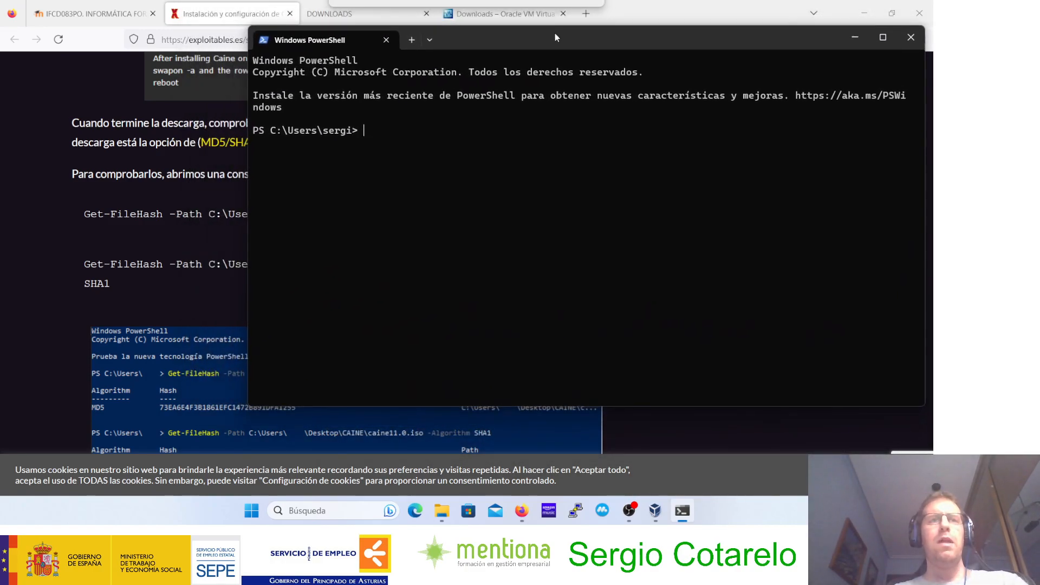
Step: Copy "Get-FileHash -Path" from the guide's MD5 example and paste it at the PowerShell prompt
left_click_drag(82, 214, 201, 215)
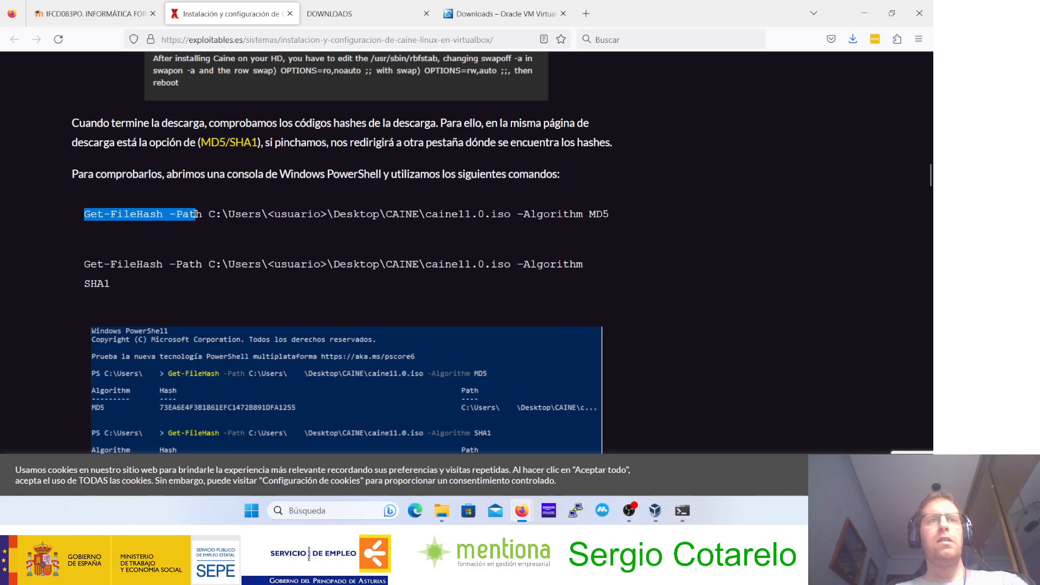
right_click(202, 216)
left_click(219, 227)
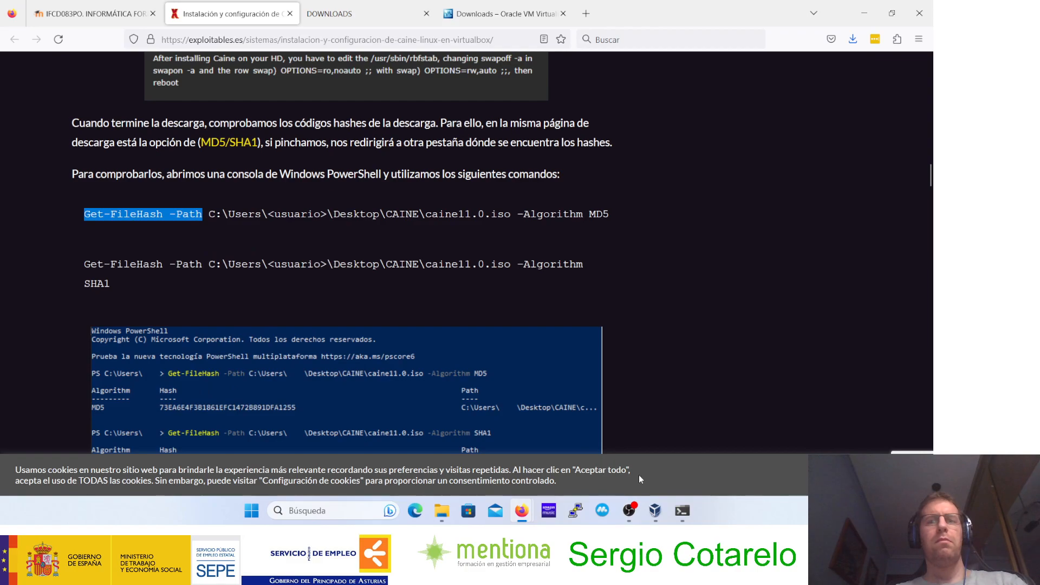
left_click(678, 515)
key("ctrl+v")
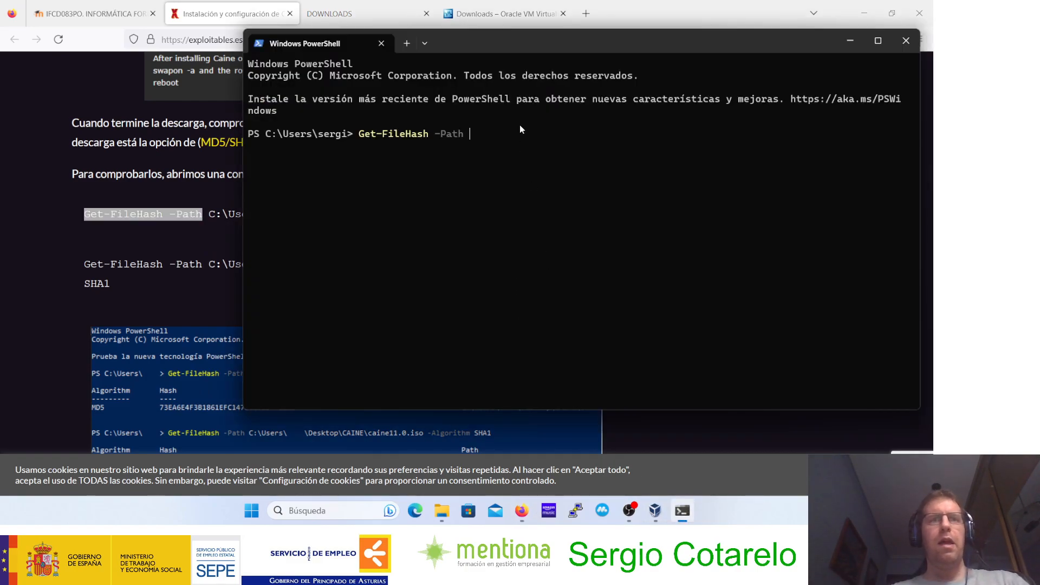
Step: Try to hash the ISO by completing the command with the path to Descargas\Caine13.0.iso in the user's profile folder under C:\Users
type("c")
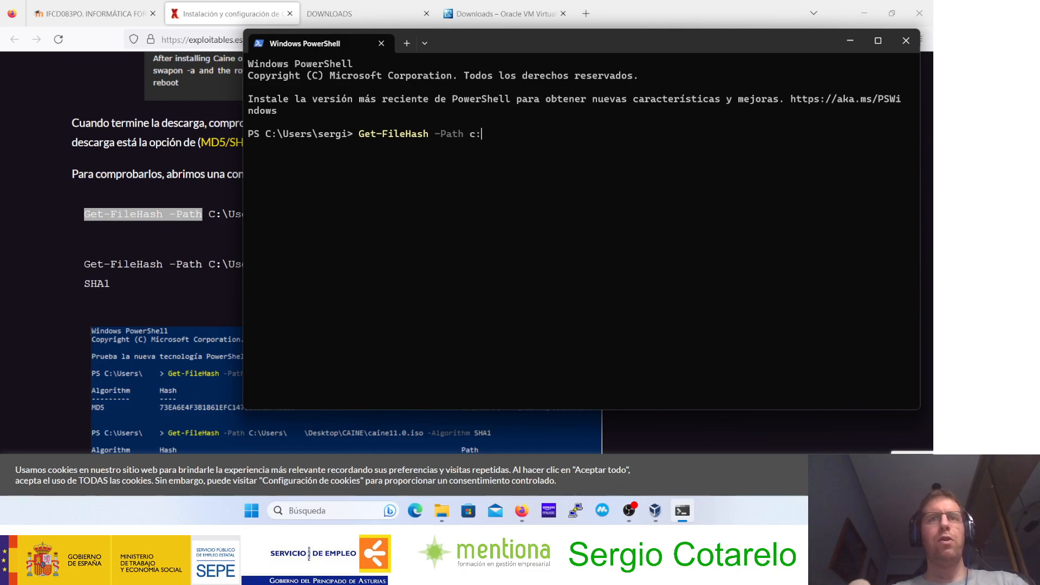
key("BackSpace")
type("C:")
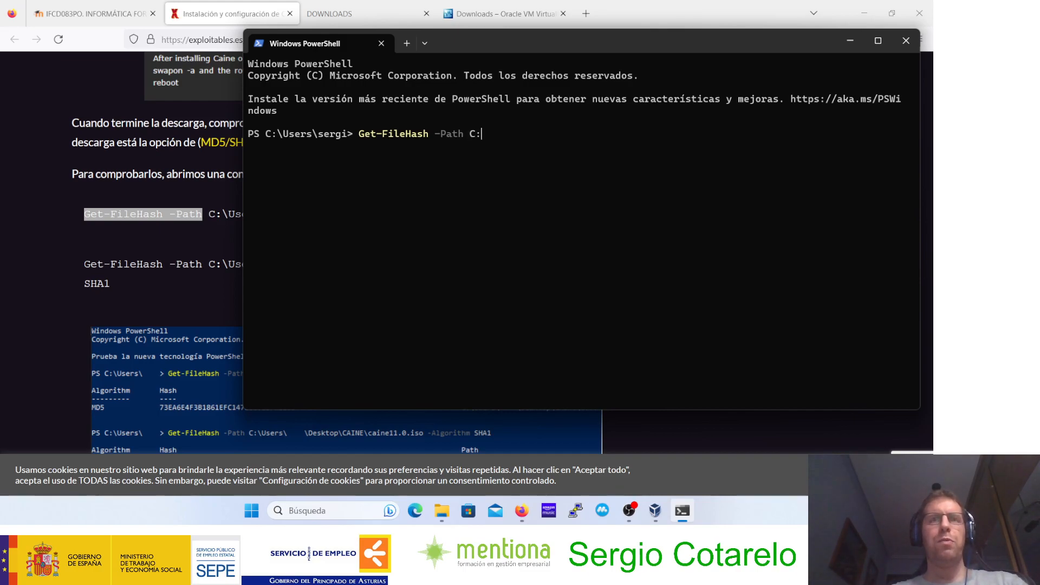
type("\\User")
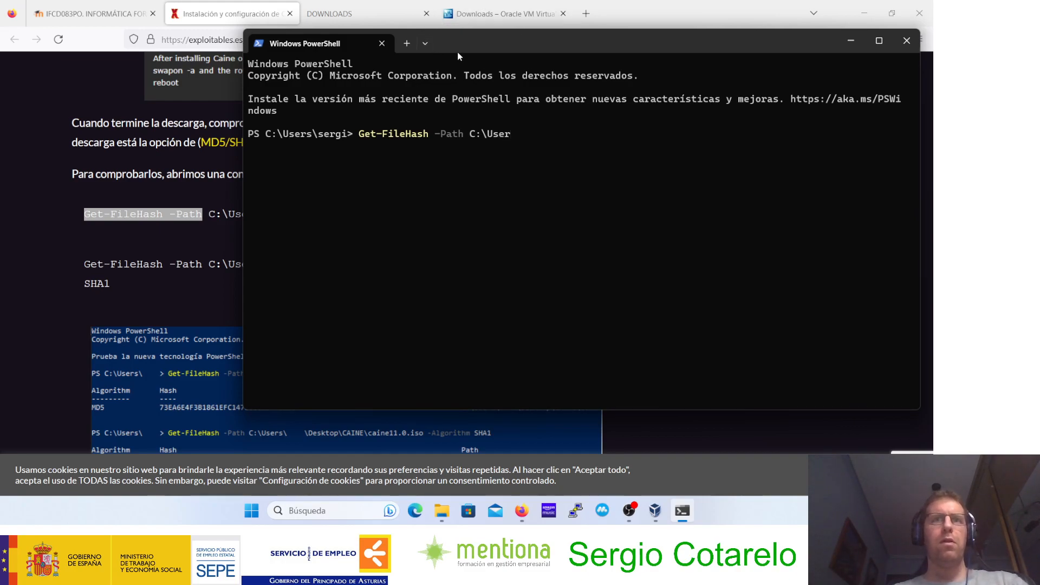
left_click_drag(454, 52, 507, 48)
type("s")
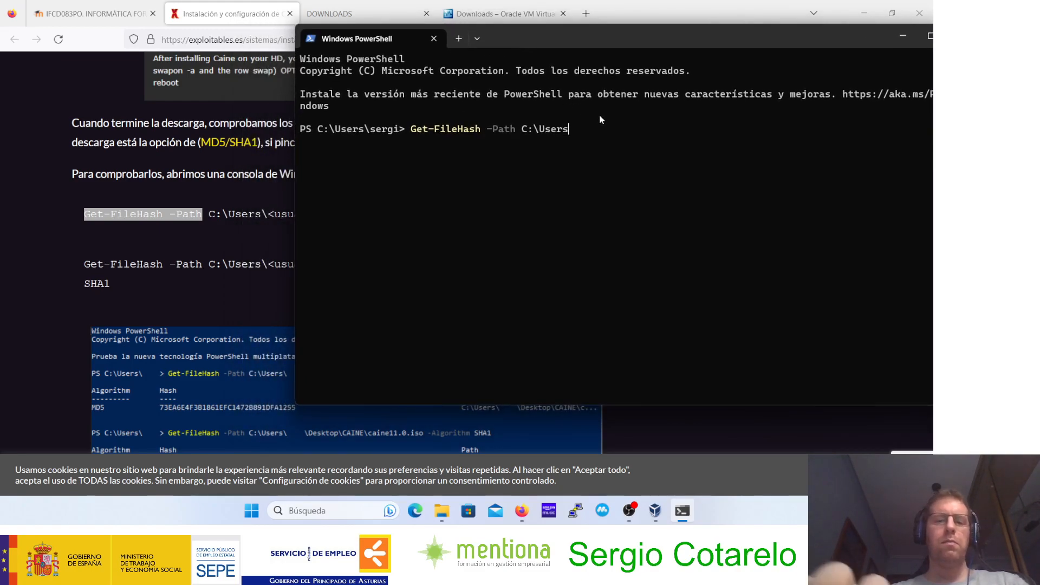
type("\\")
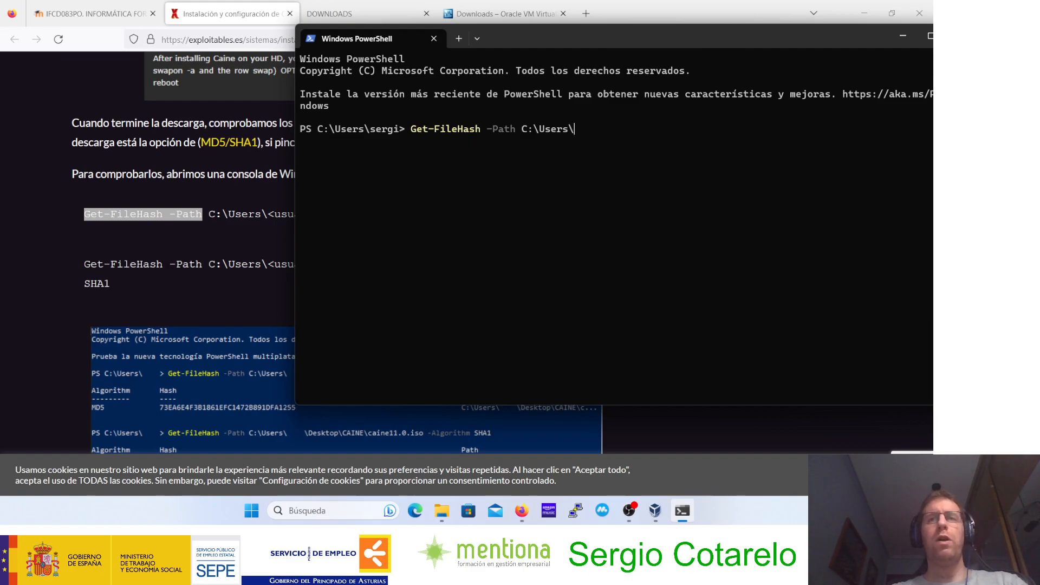
type("Sergi")
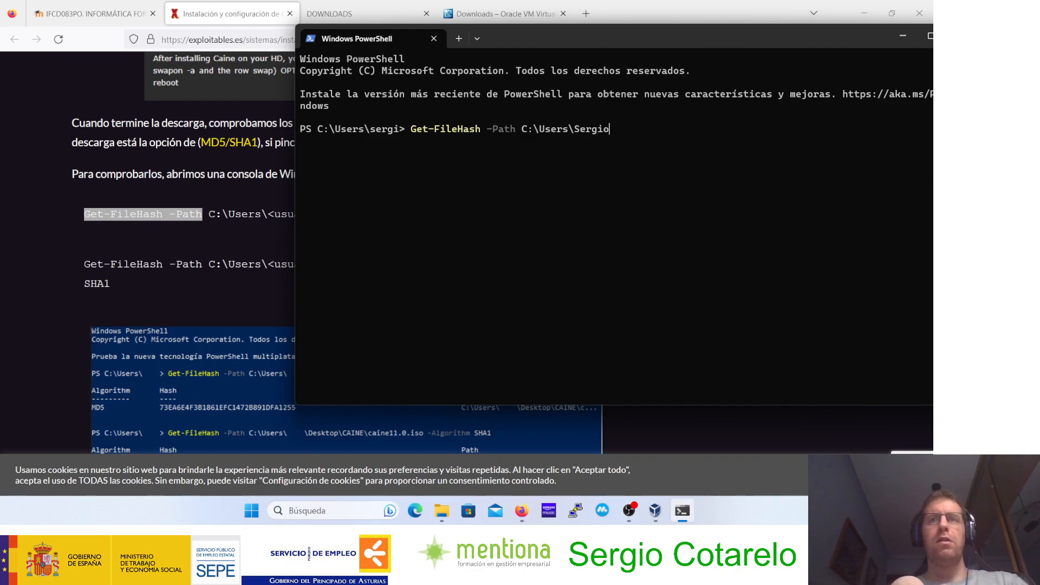
type("\\")
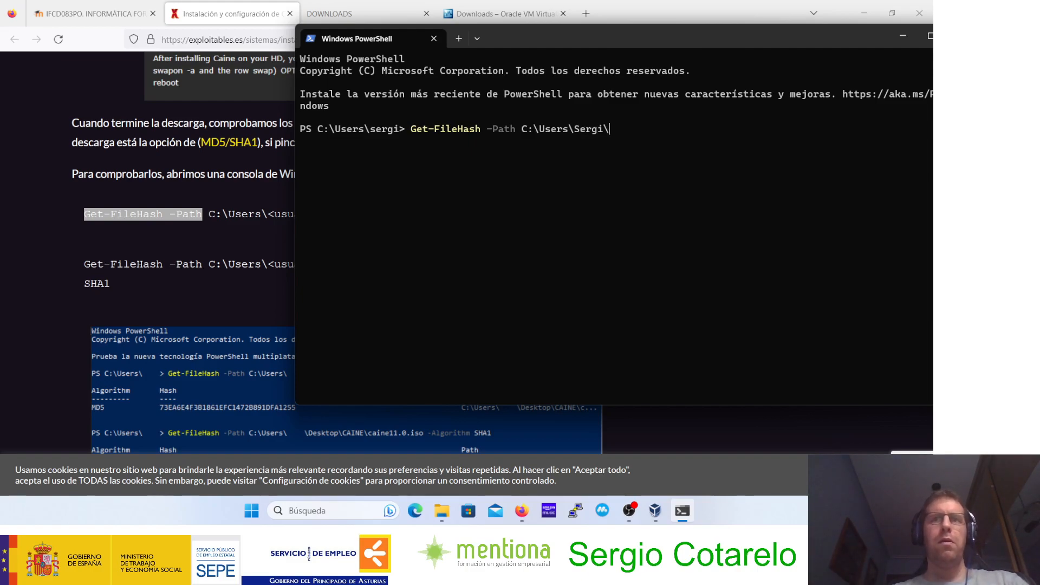
type("Des")
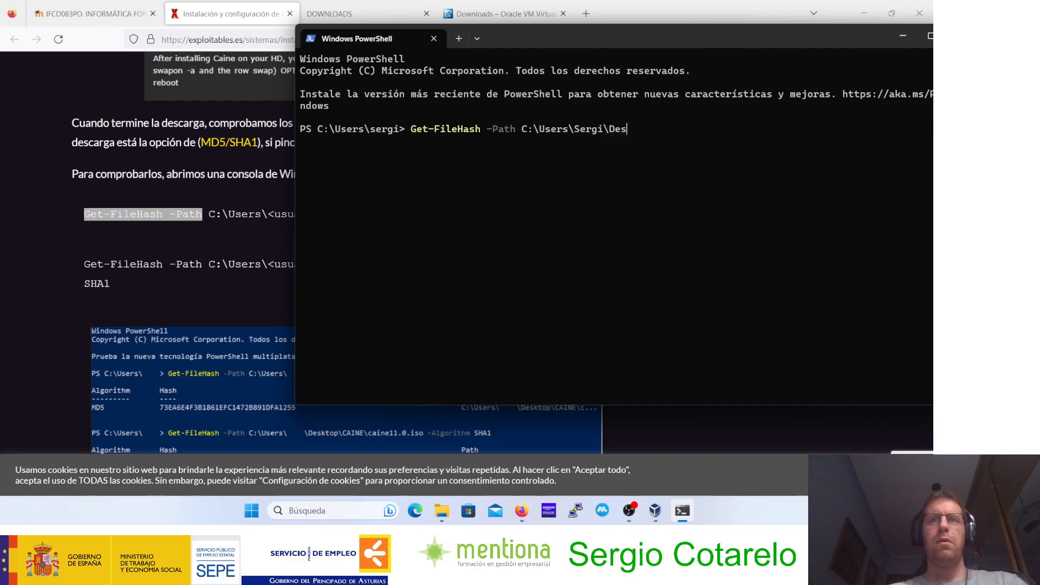
type("cargas\\")
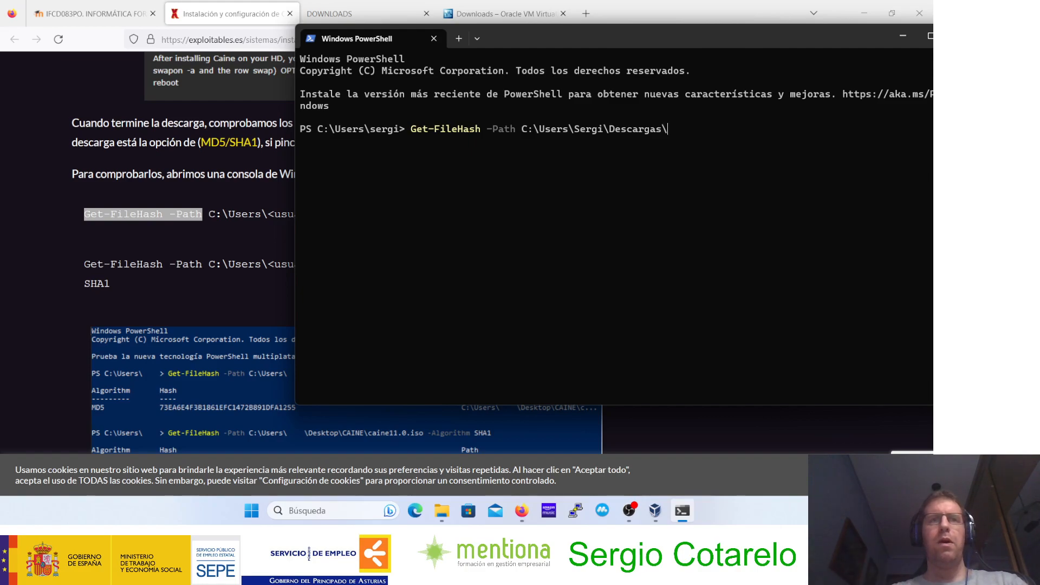
type("Caine")
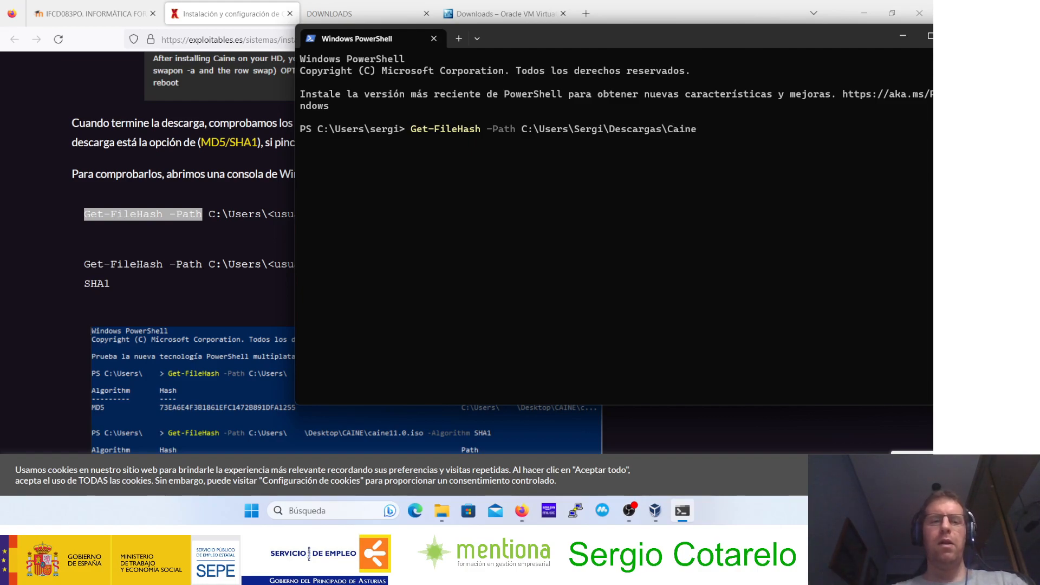
type("13.0")
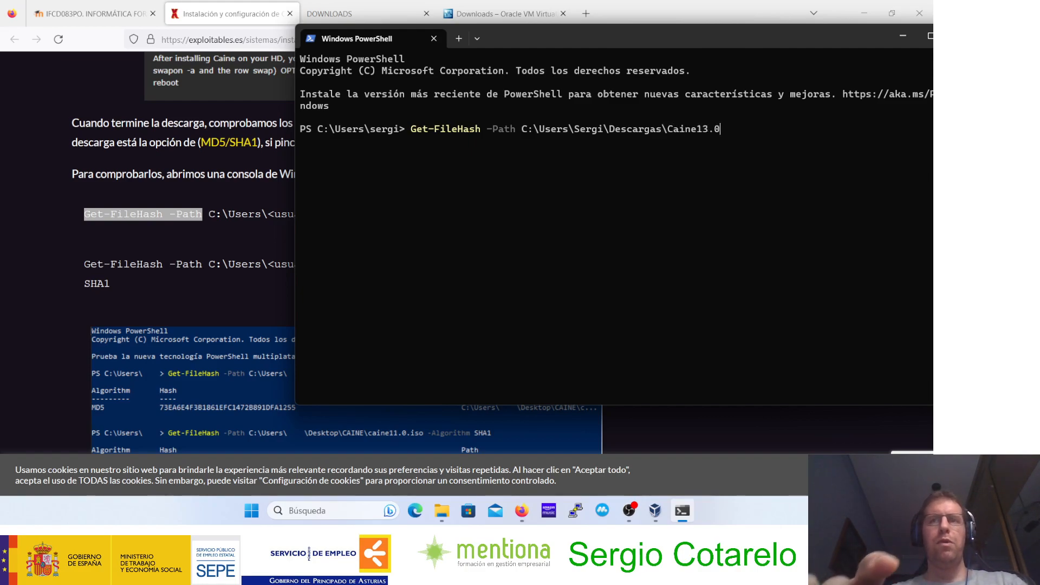
type(".is")
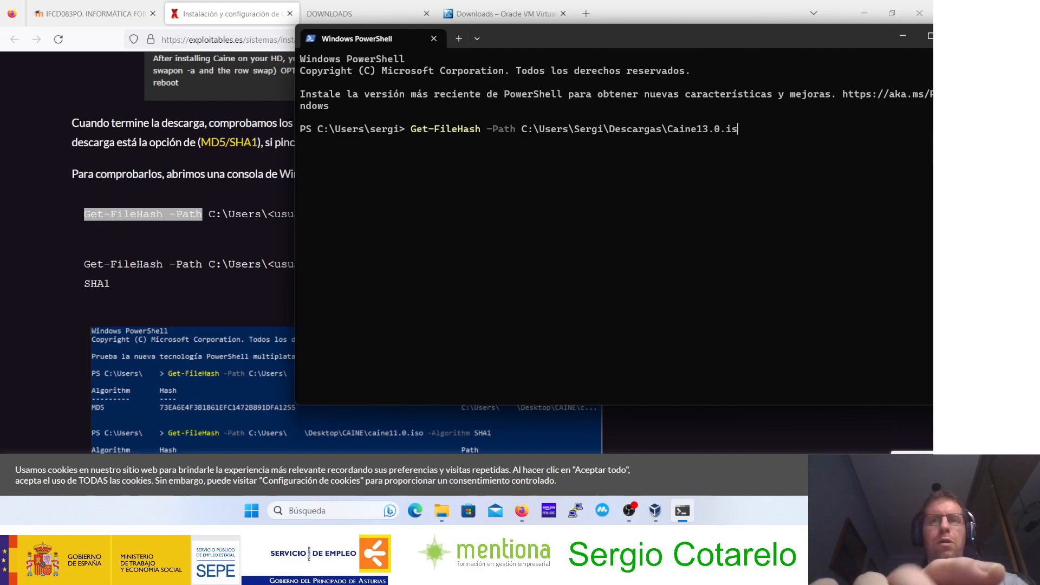
type("o")
key("Return")
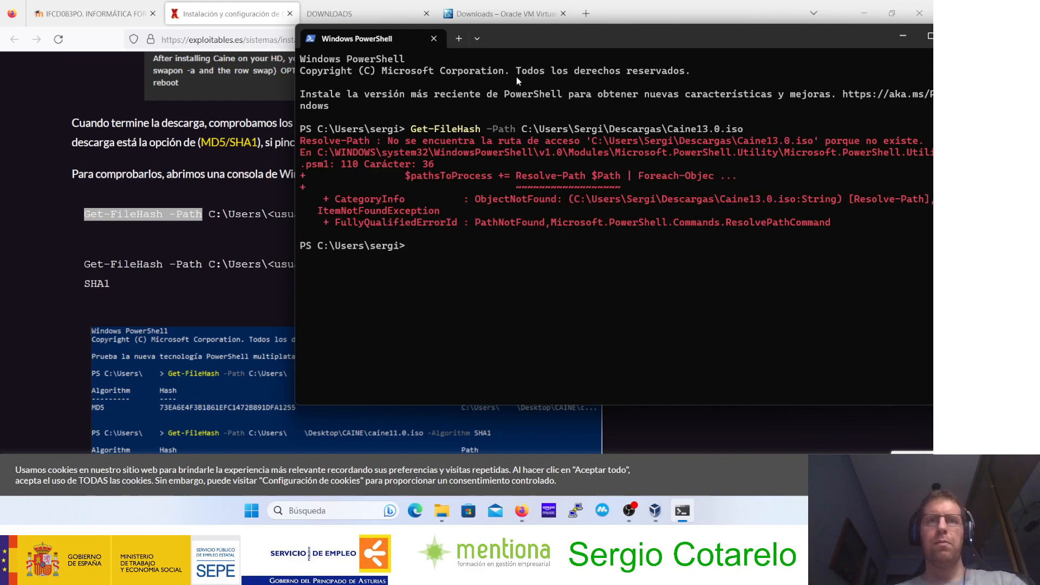
Step: Open the official SHA256 hash code of CAINE 13.0 from the CAINE downloads page in a new browser tab
left_click_drag(553, 35, 495, 79)
left_click(409, 18)
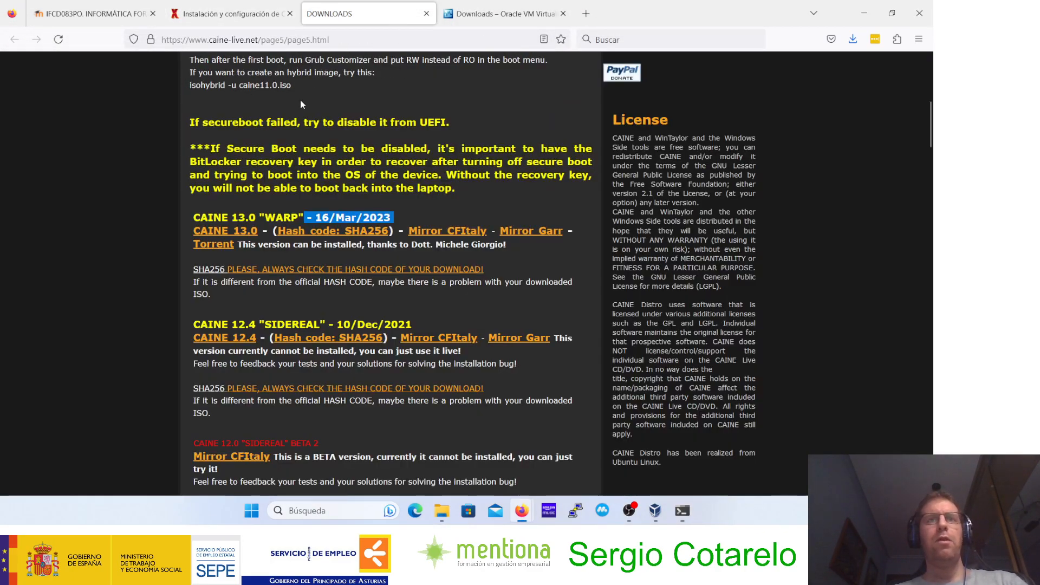
middle_click(333, 231)
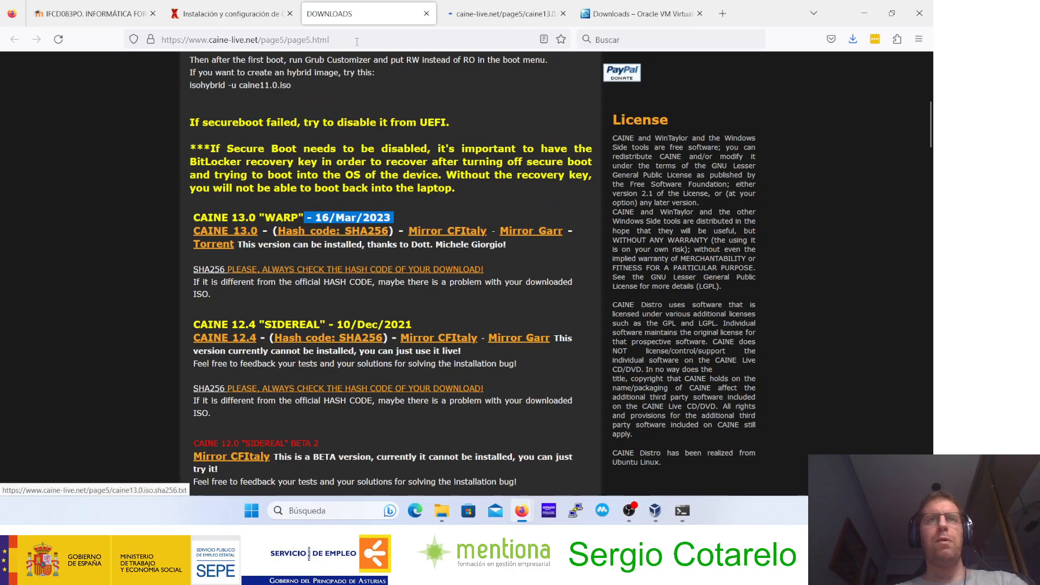
key("ctrl+Tab")
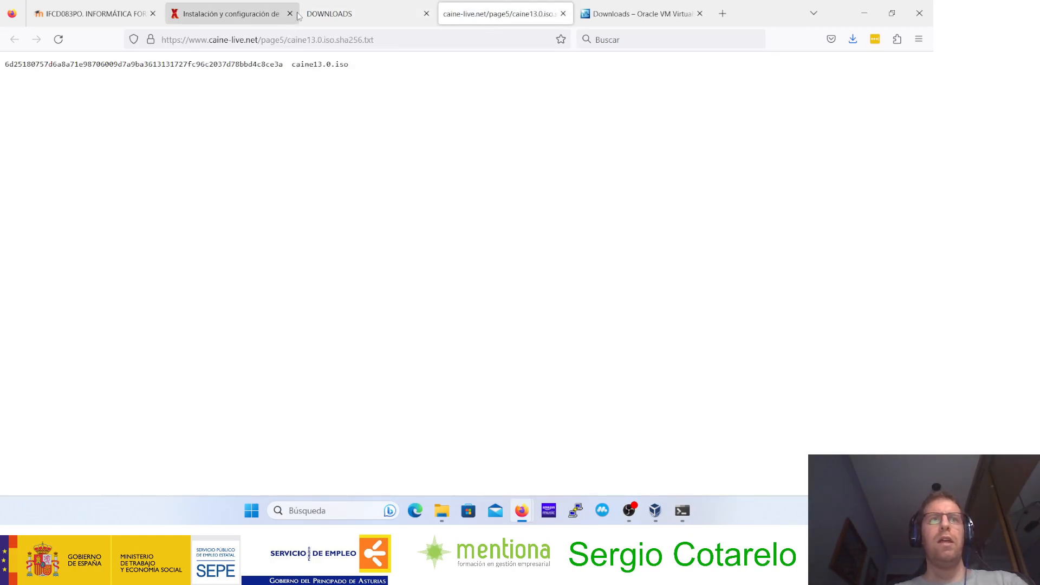
Step: Check which hash algorithm CAINE 13.0 is published with and review the guide's Get-FileHash syntax for specifying an algorithm
left_click(328, 14)
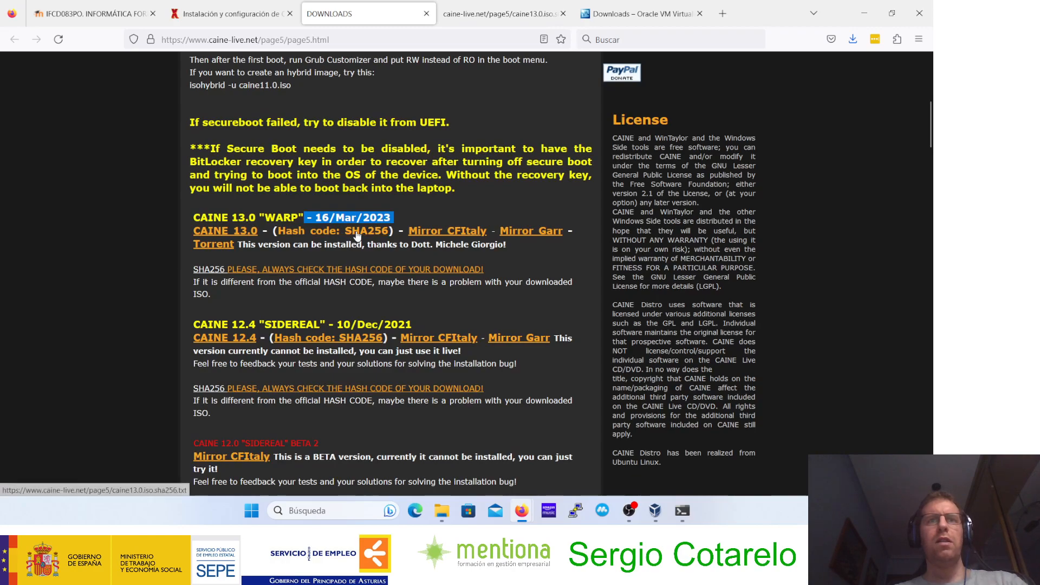
left_click(390, 231)
left_click_drag(391, 231, 345, 231)
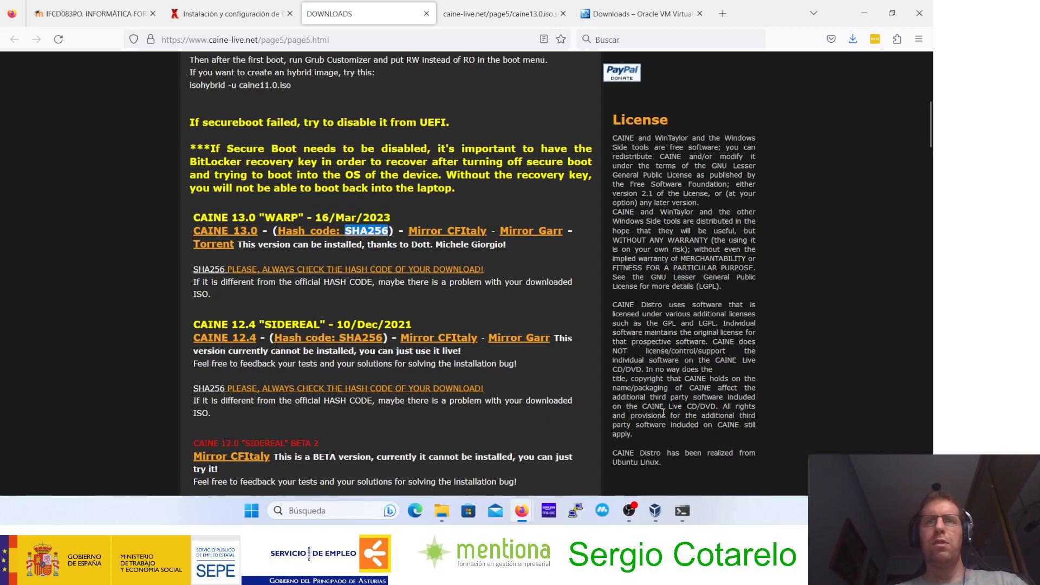
left_click(502, 12)
left_click(231, 12)
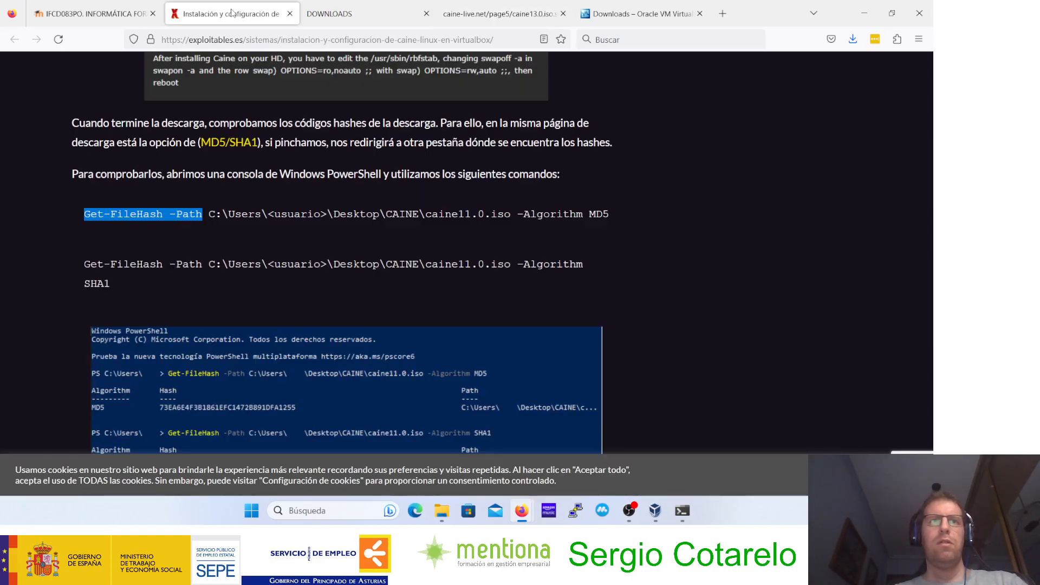
left_click(501, 13)
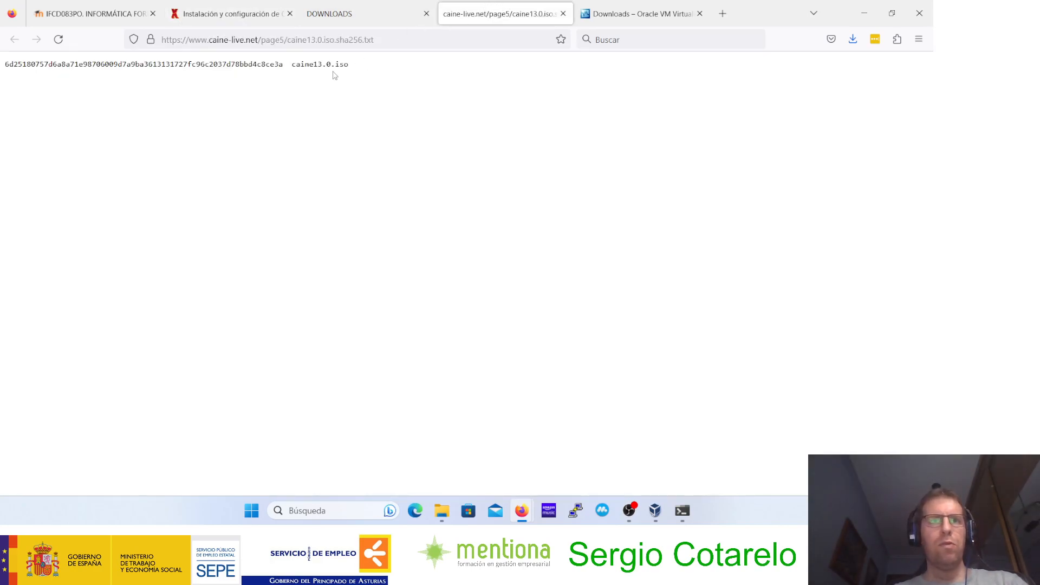
left_click(231, 13)
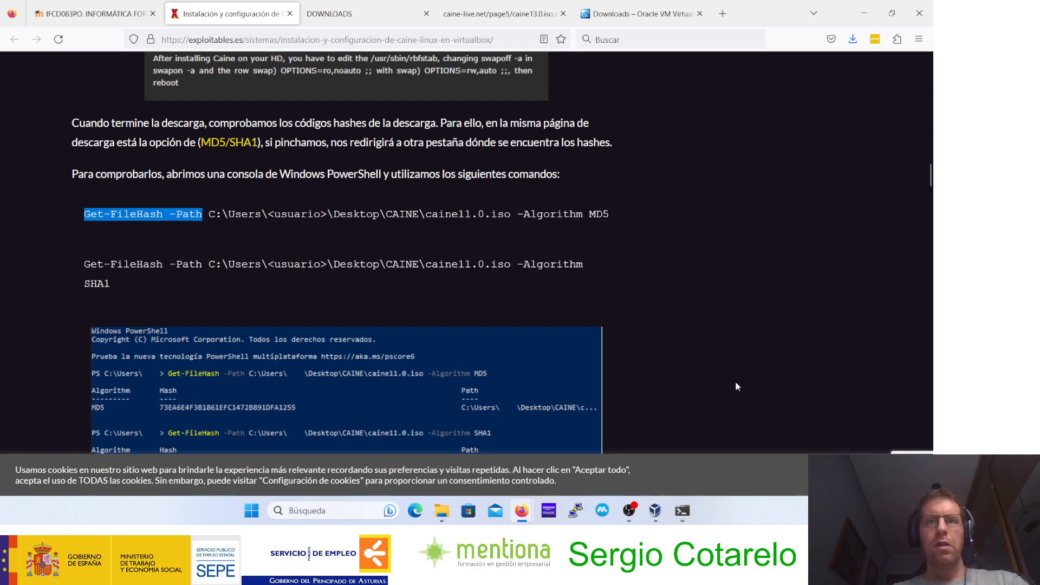
Step: Recall the last Get-FileHash command in PowerShell and append "-Algorithm SHA256" to it
left_click(683, 510)
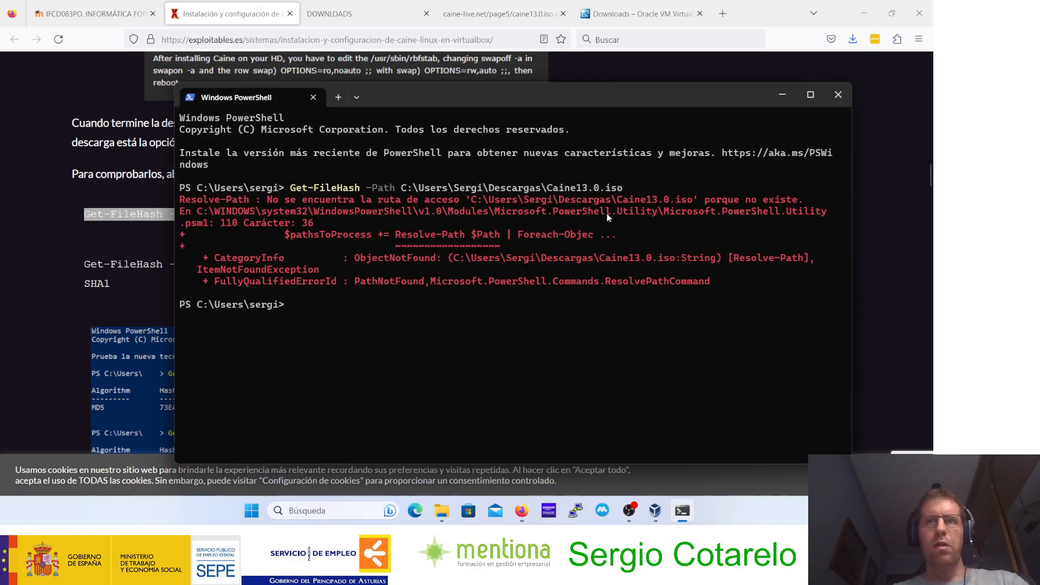
key("Up")
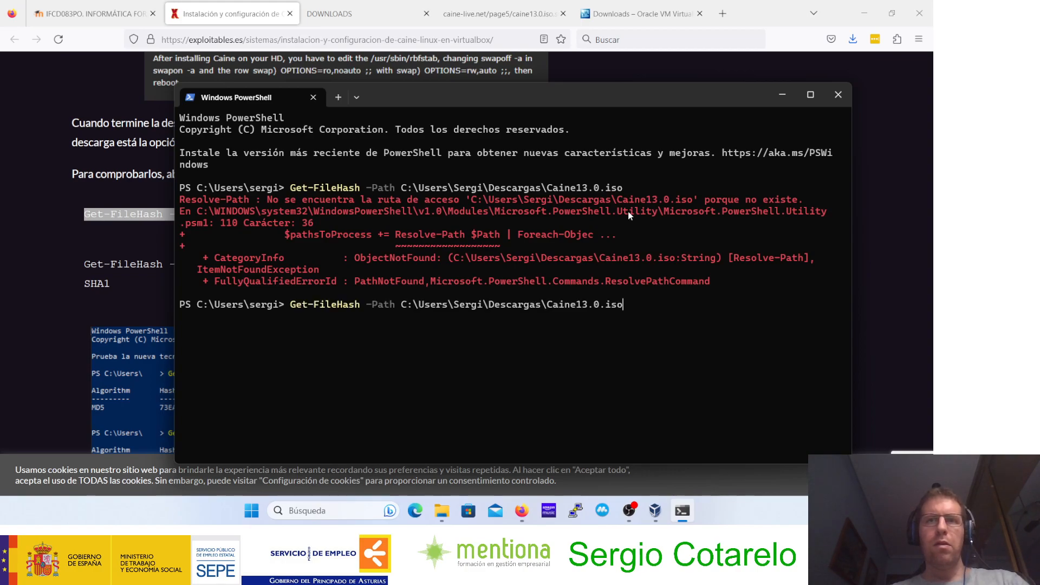
type("-")
left_click_drag(590, 101, 523, 247)
type("Algorithm ")
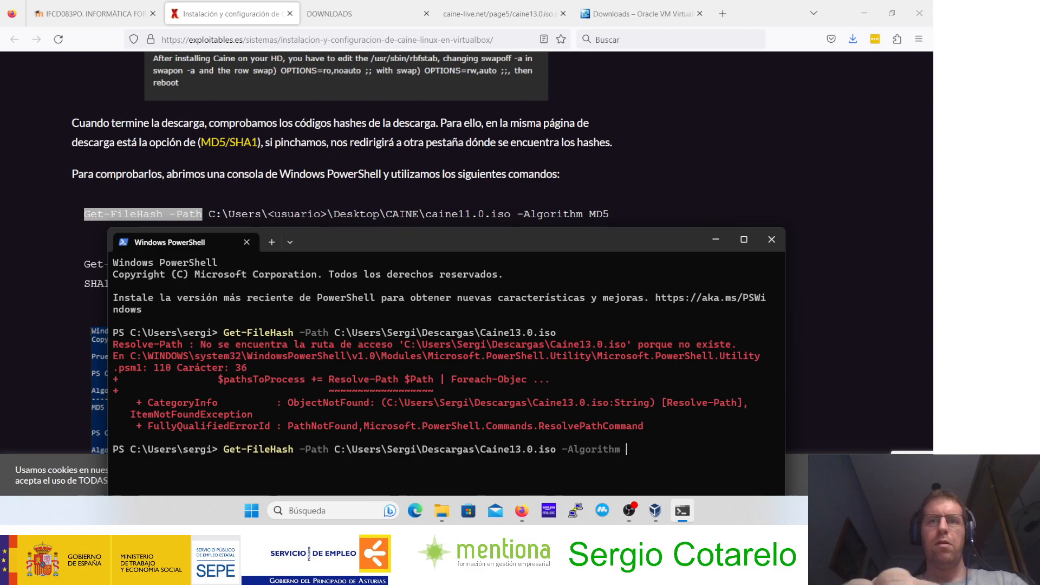
type("SHA")
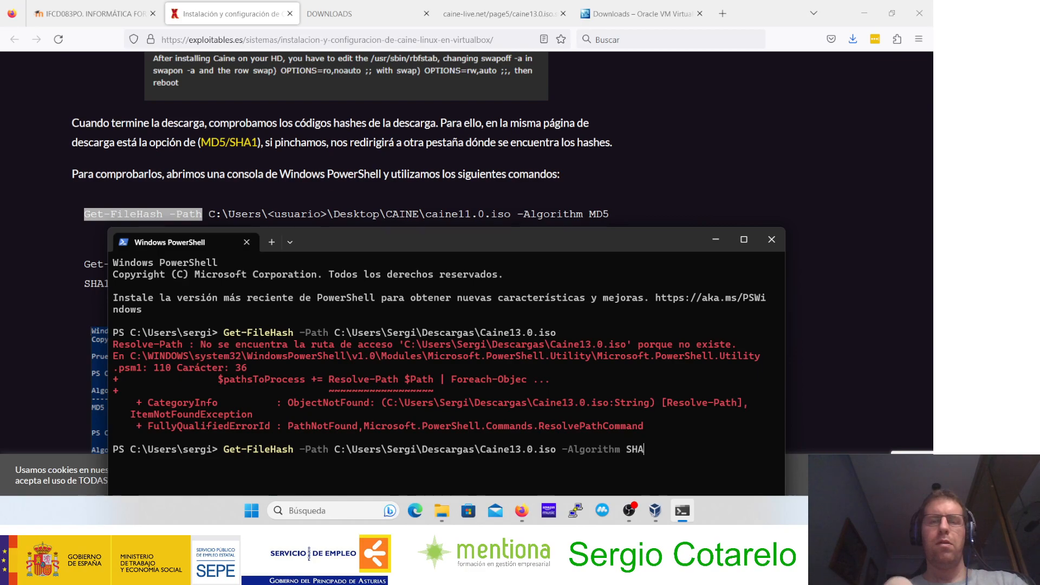
type("256")
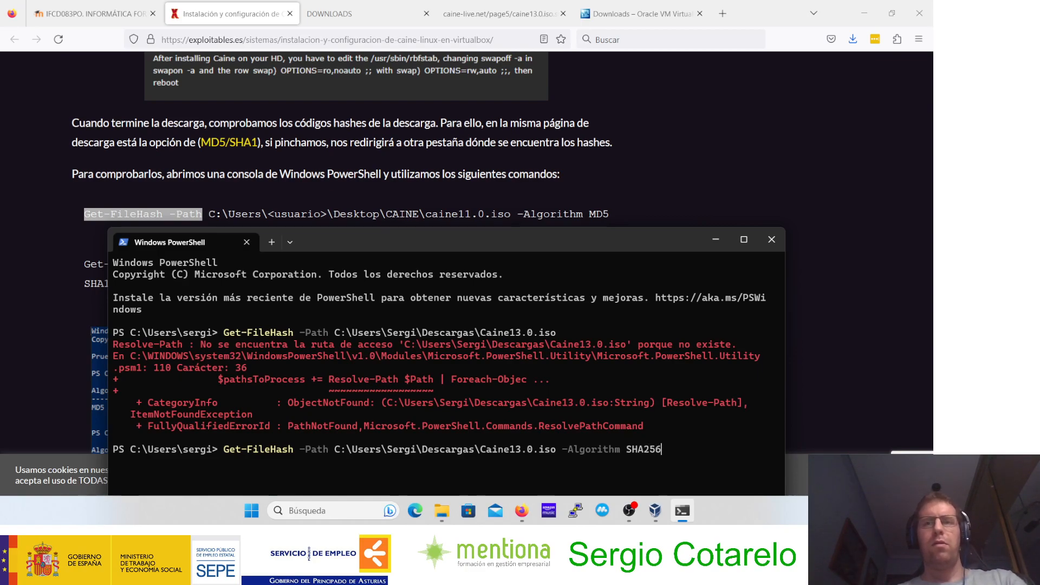
Step: Replace the Descargas folder with Downloads in the ISO path and run the SHA256 hash command
key("alt+Tab")
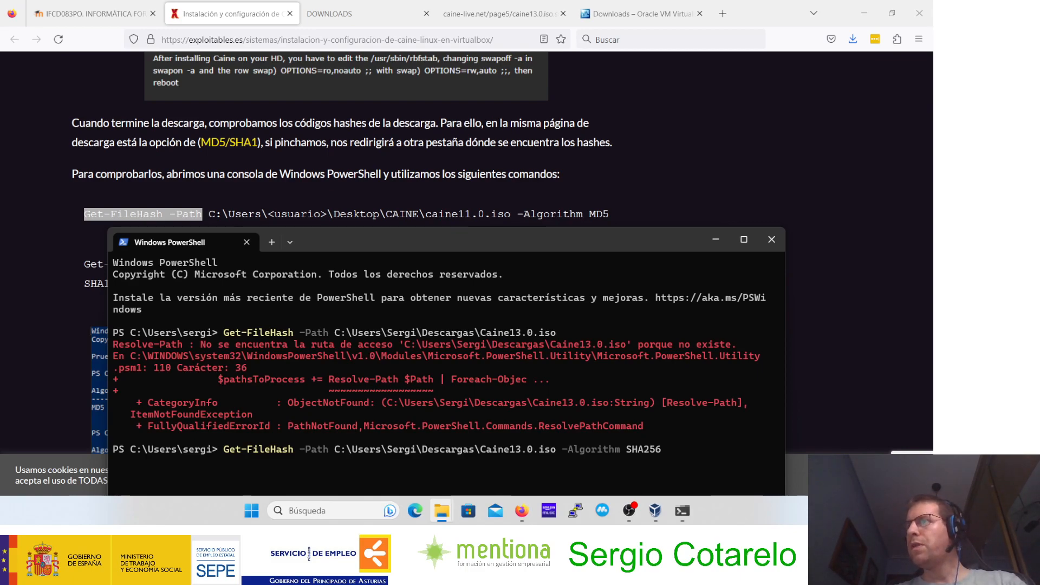
left_click(595, 382)
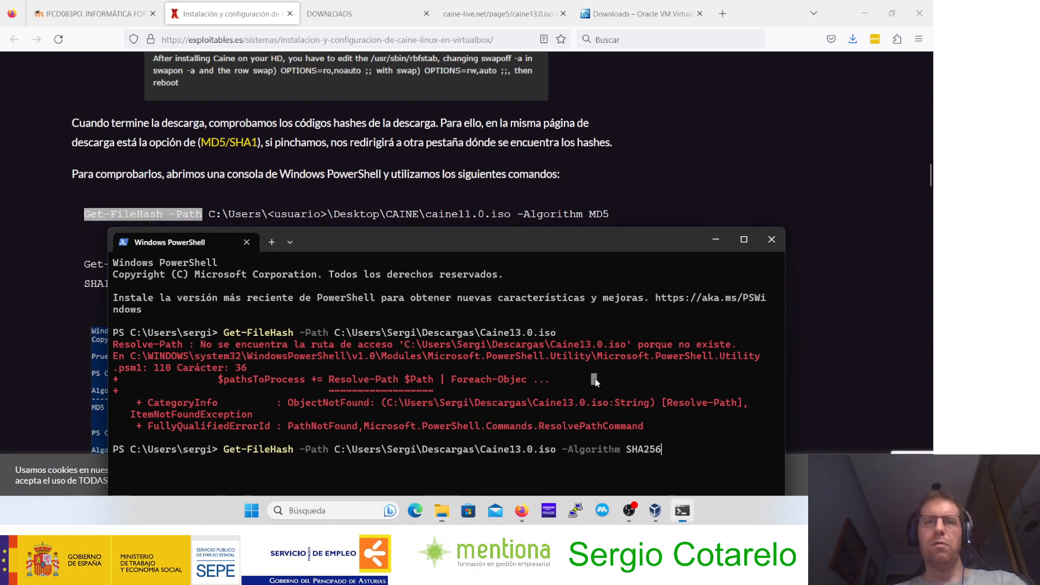
key("Left")
key("Left")
key("Left")
key("Left")
key("Left")
key("Left")
key("Left")
key("Left")
key("Left")
key("Left")
key("Left")
key("Left")
key("Left")
key("Left")
key("Left")
key("Left")
key("Left")
key("Left")
key("Left")
key("Left")
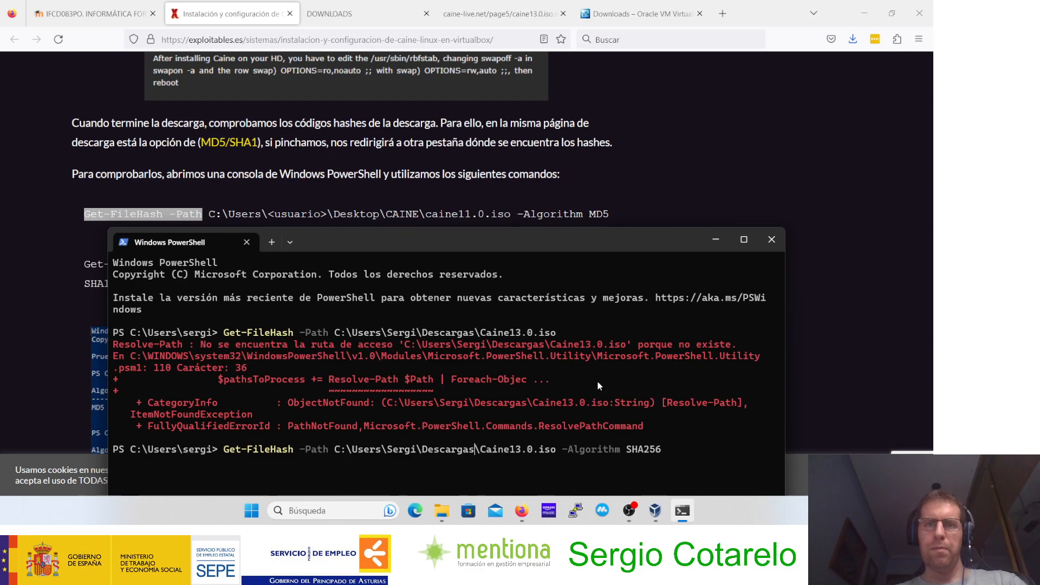
key("BackSpace")
key("BackSpace")
key("BackSpace")
key("BackSpace")
key("BackSpace")
key("BackSpace")
key("BackSpace")
key("BackSpace")
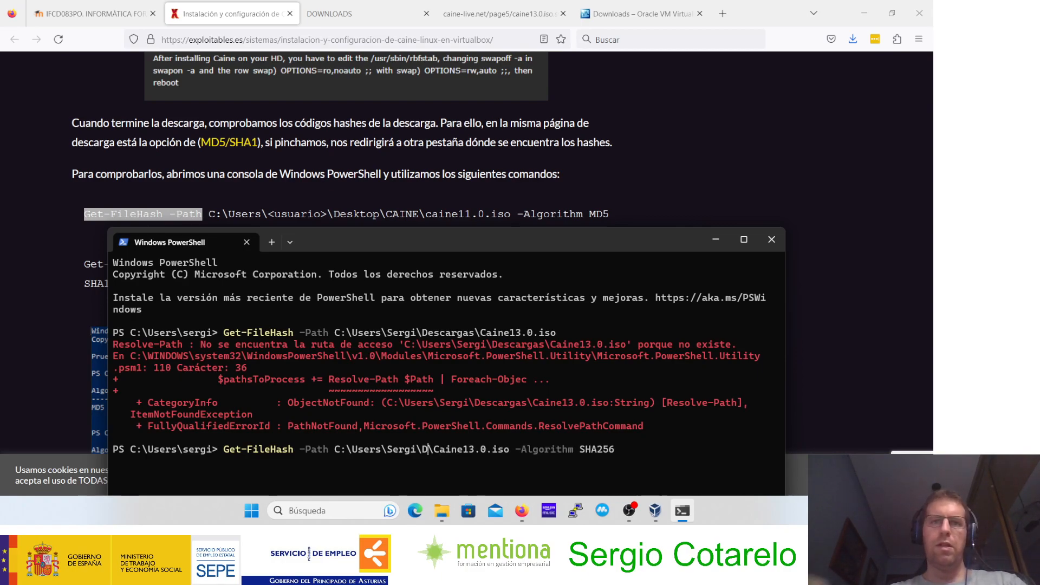
type("ow")
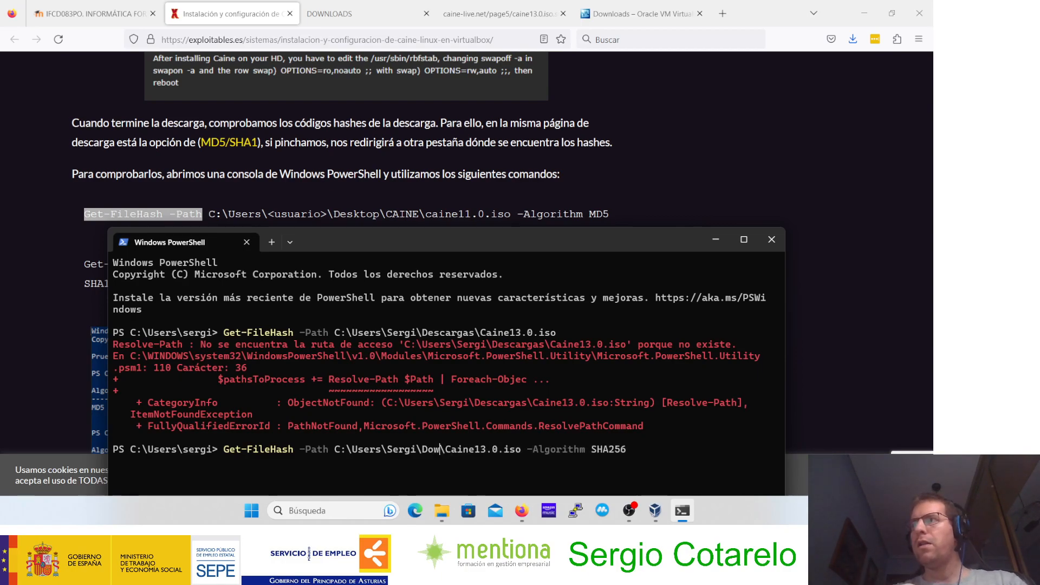
type("nloads")
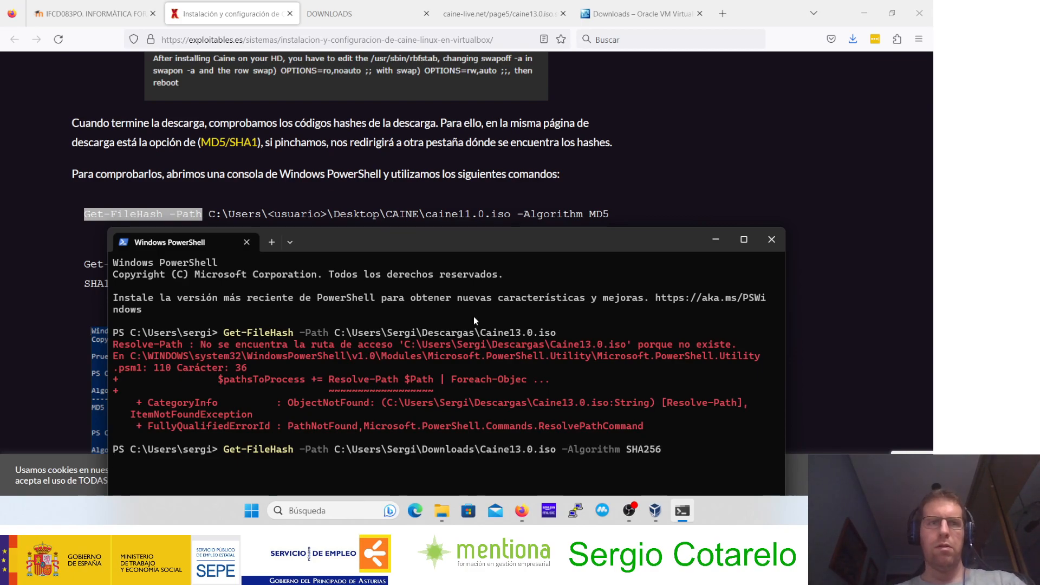
left_click_drag(389, 238, 393, 44)
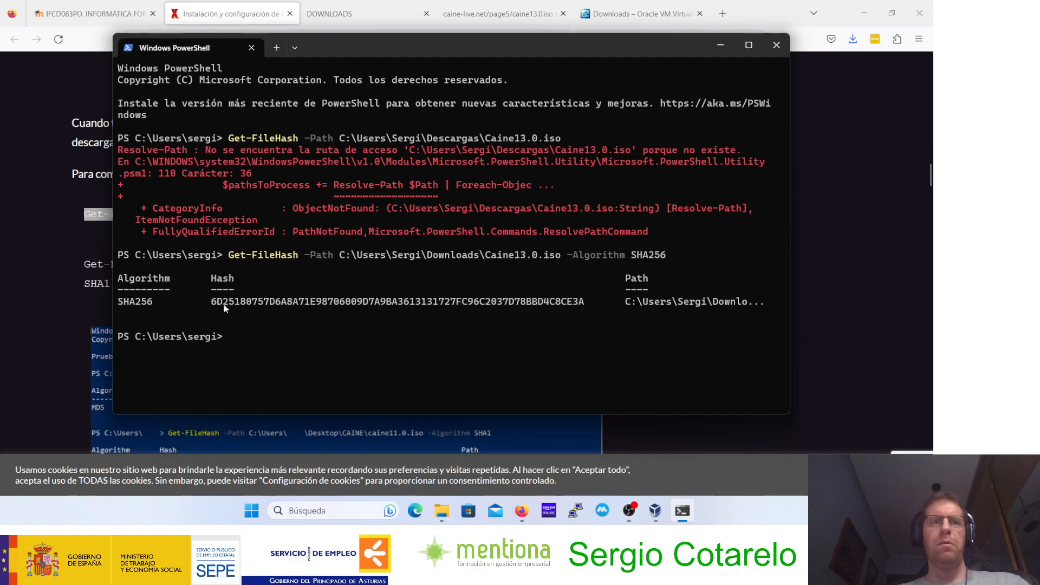
Step: Show the official CAINE 13.0 SHA256 page in a smaller browser window just below the hash computed in PowerShell
left_click_drag(165, 302, 368, 304)
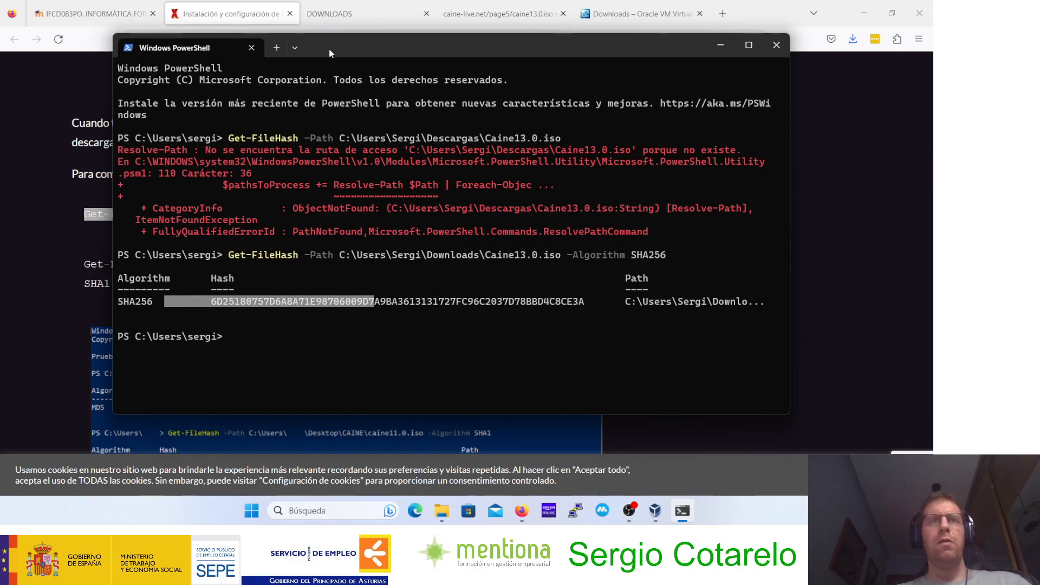
left_click(331, 14)
left_click(502, 11)
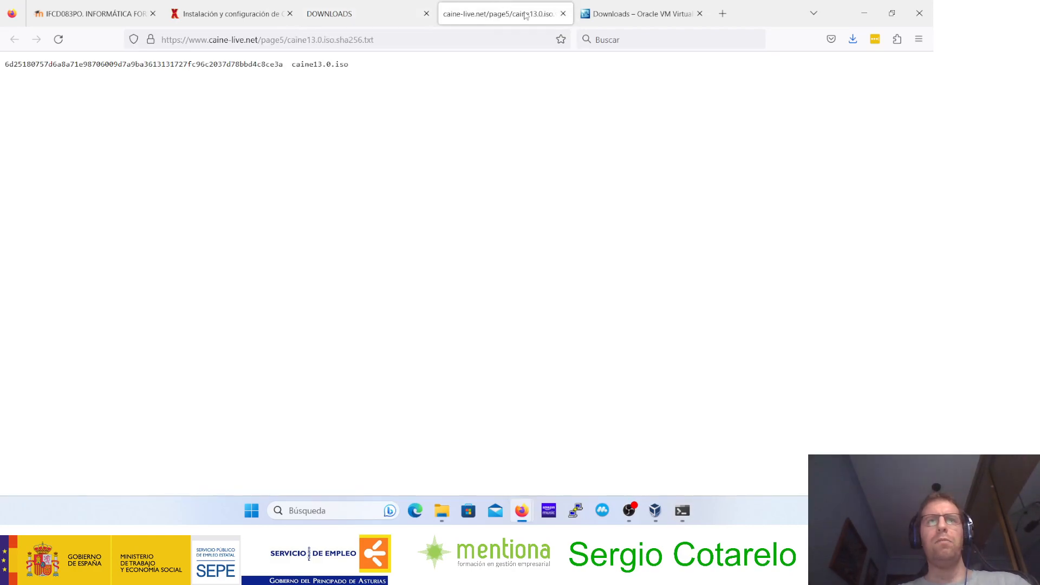
left_click(892, 13)
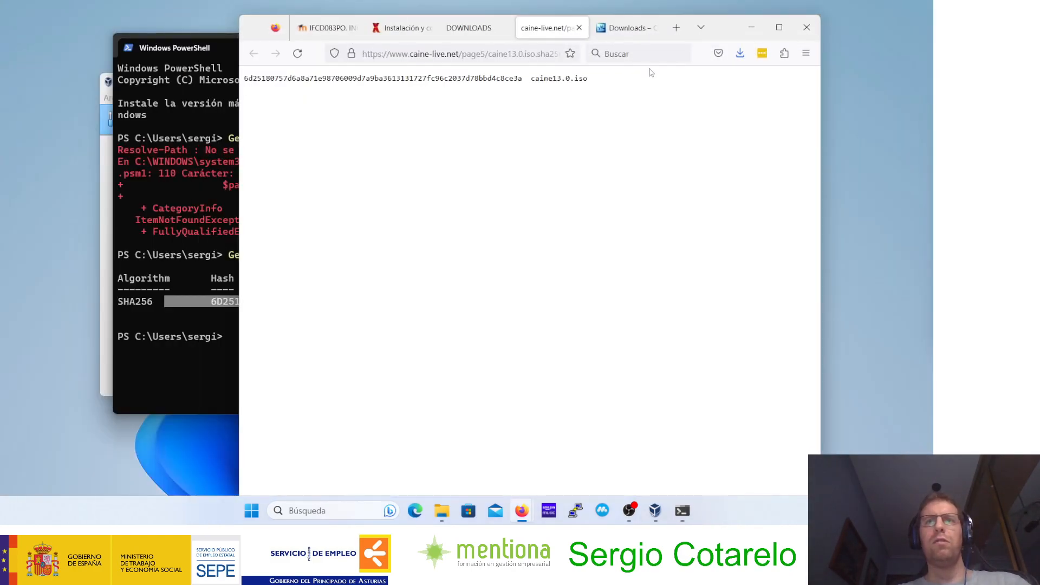
left_click_drag(739, 28, 679, 326)
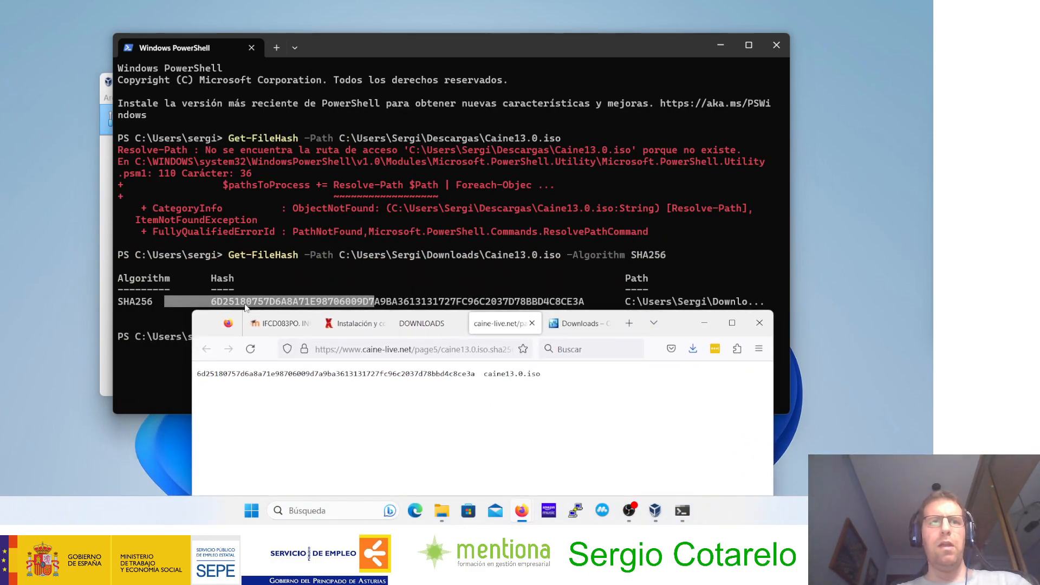
Step: Compare the first and last four characters of the computed hash with those of the official SHA256 code
left_click_drag(212, 305, 221, 307)
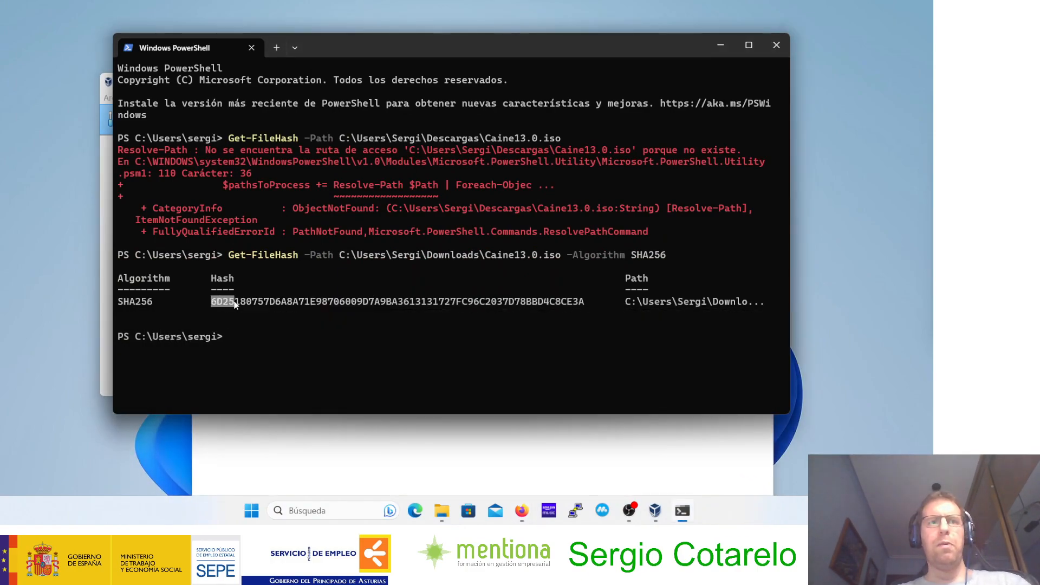
left_click(264, 453)
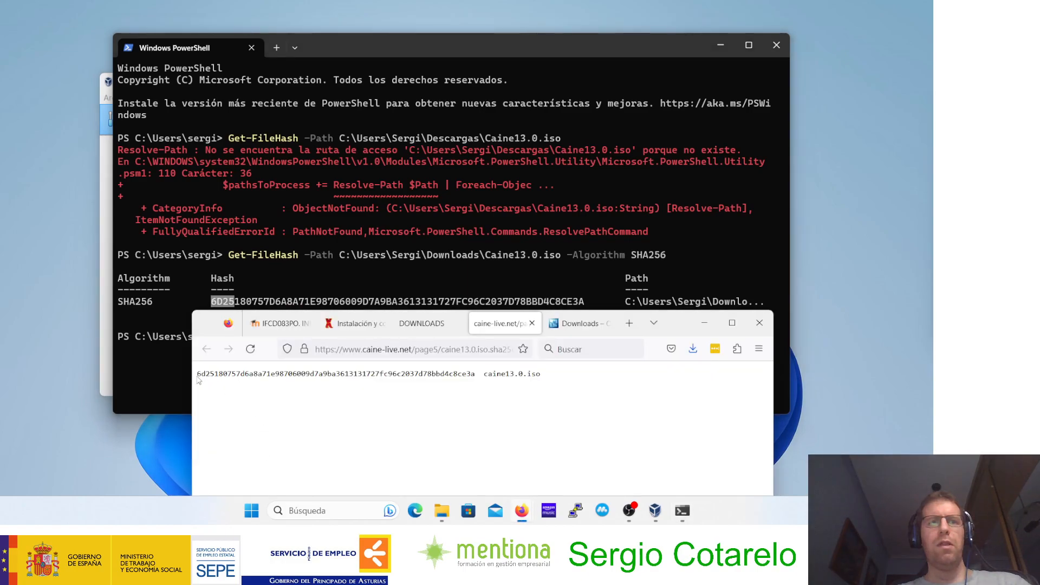
left_click_drag(203, 374, 219, 375)
left_click(592, 305)
left_click_drag(569, 306, 567, 308)
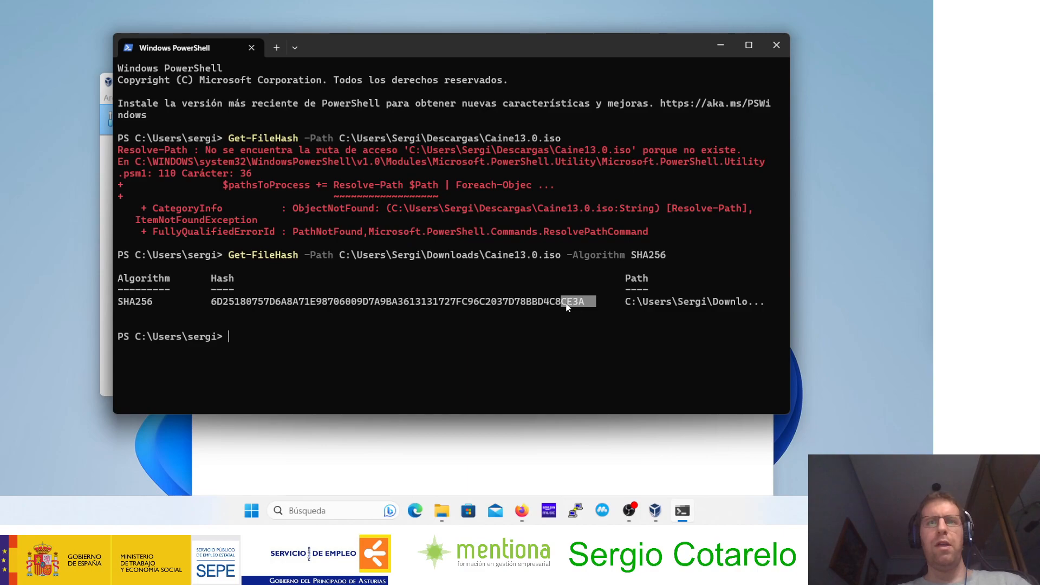
left_click(490, 427)
left_click_drag(477, 374, 459, 372)
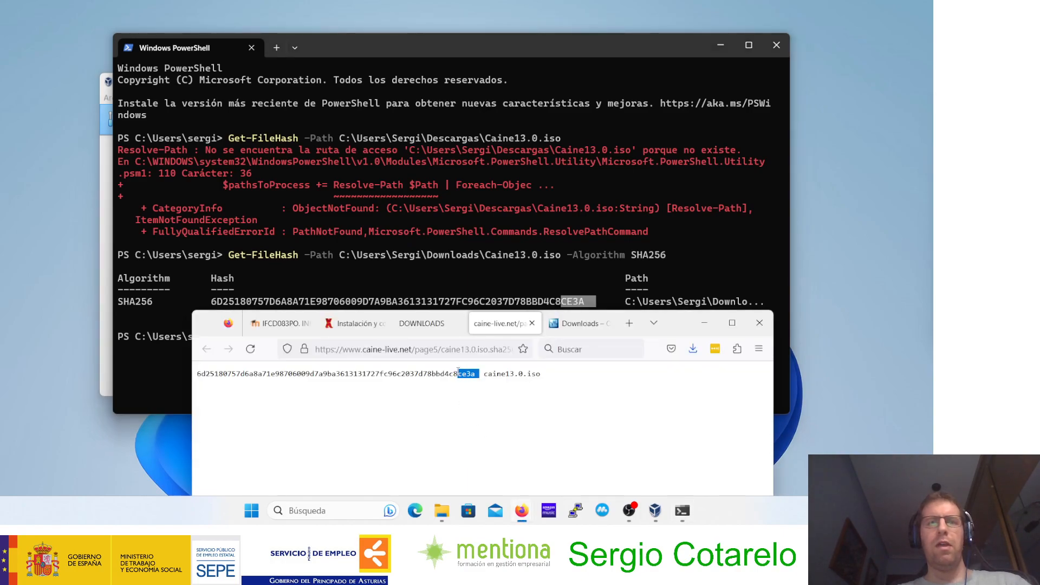
Step: Compare a four-character group in the middle of both hashes, and maximize the browser window again
left_click(366, 304)
left_click_drag(375, 301, 387, 301)
left_click(404, 444)
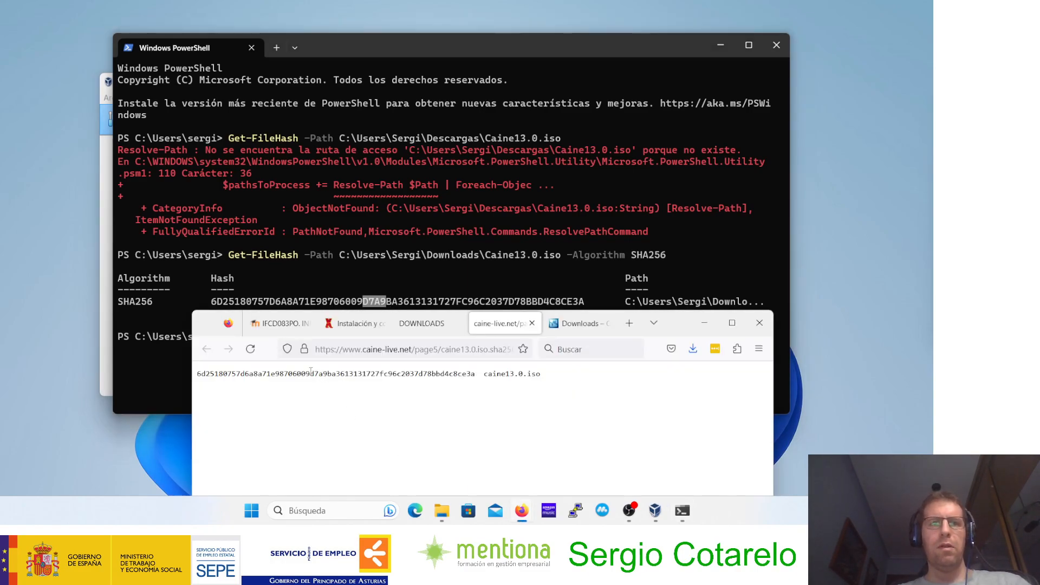
left_click_drag(311, 374, 328, 373)
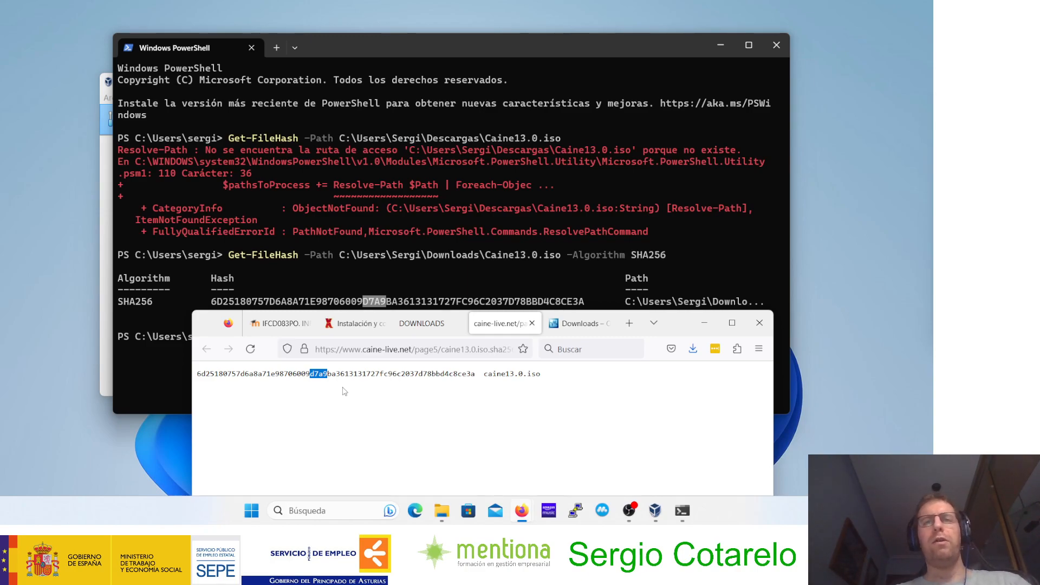
mouse_move(687, 331)
left_mouse_down()
mouse_move(650, 307)
mouse_move(679, 339)
left_mouse_up()
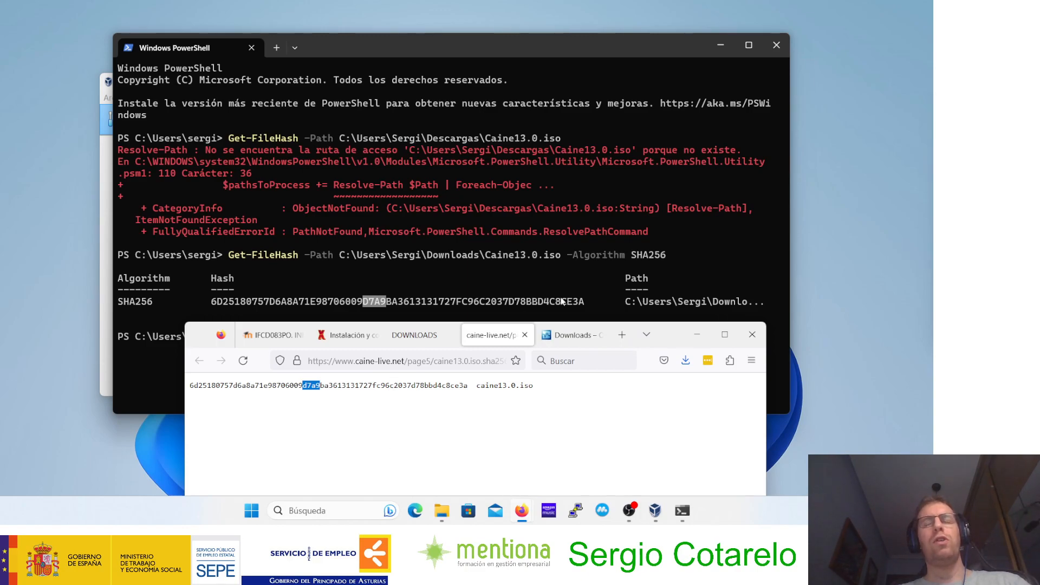
left_click_drag(676, 338, 649, 29)
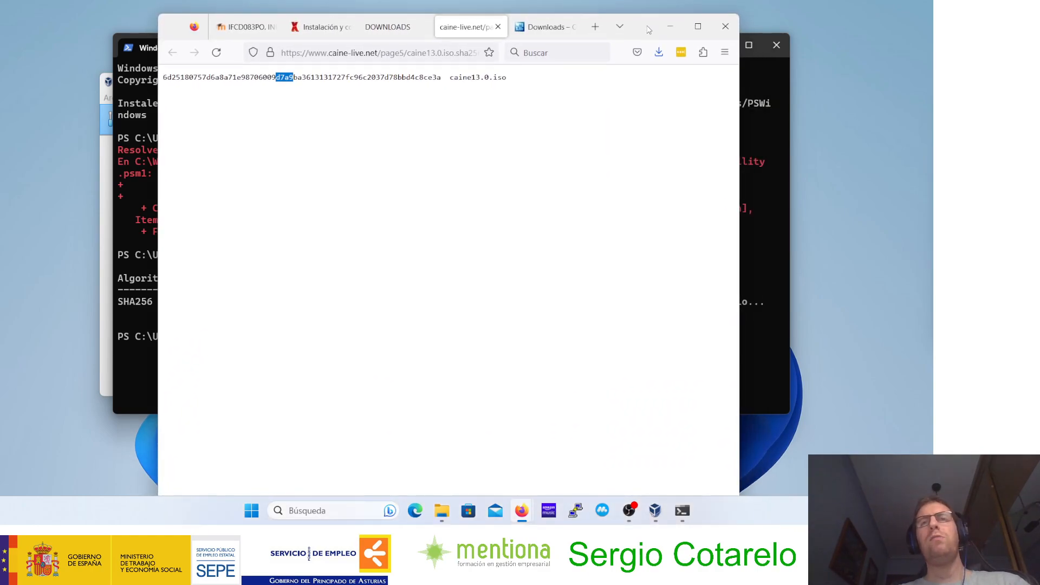
double_click(650, 30)
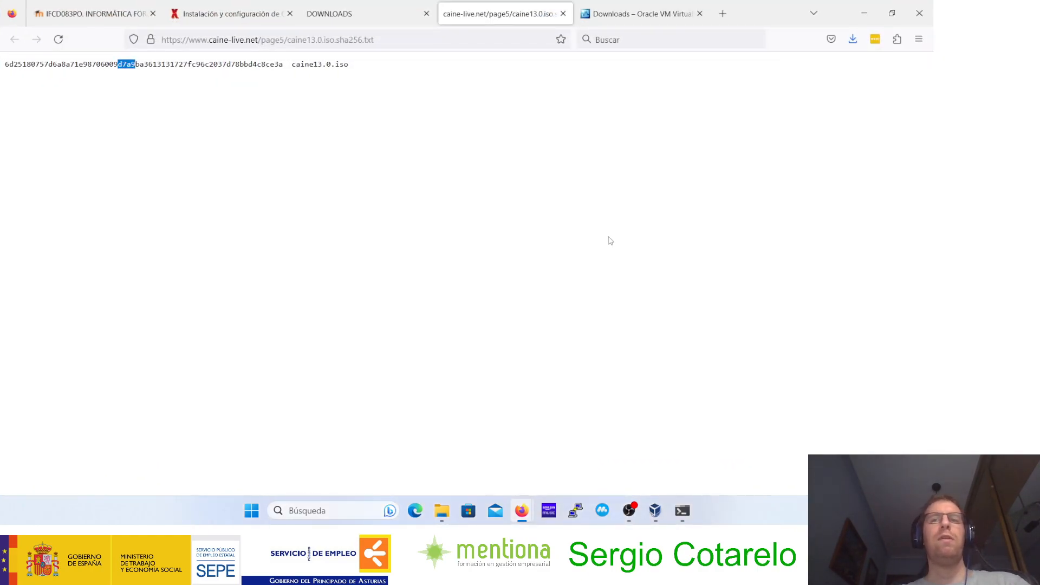
Step: Switch to VirtualBox and place its window over the exercise page so that the CAINE machine's hardware requirements remain readable
left_click(650, 522)
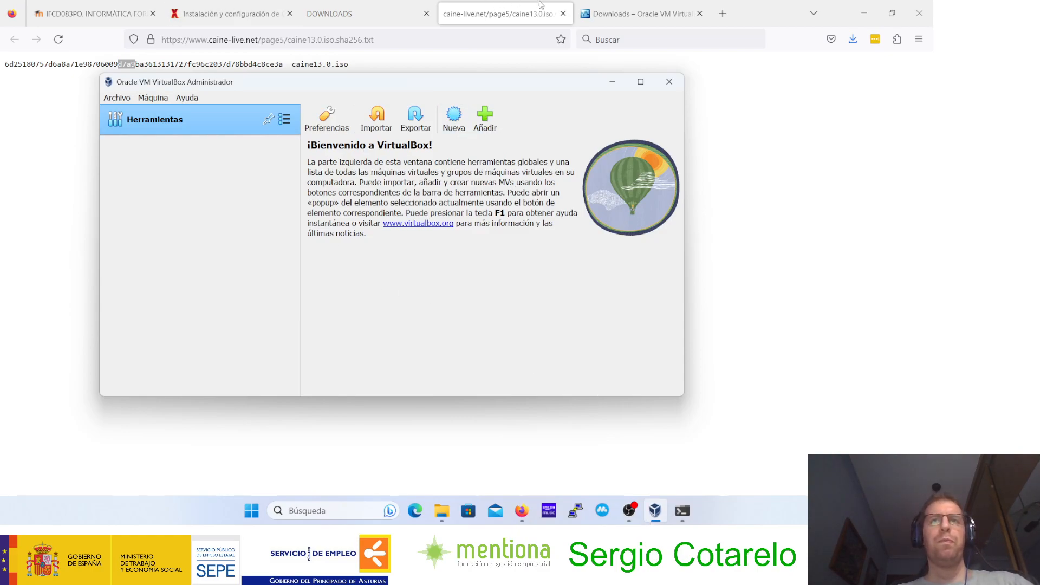
left_click(91, 9)
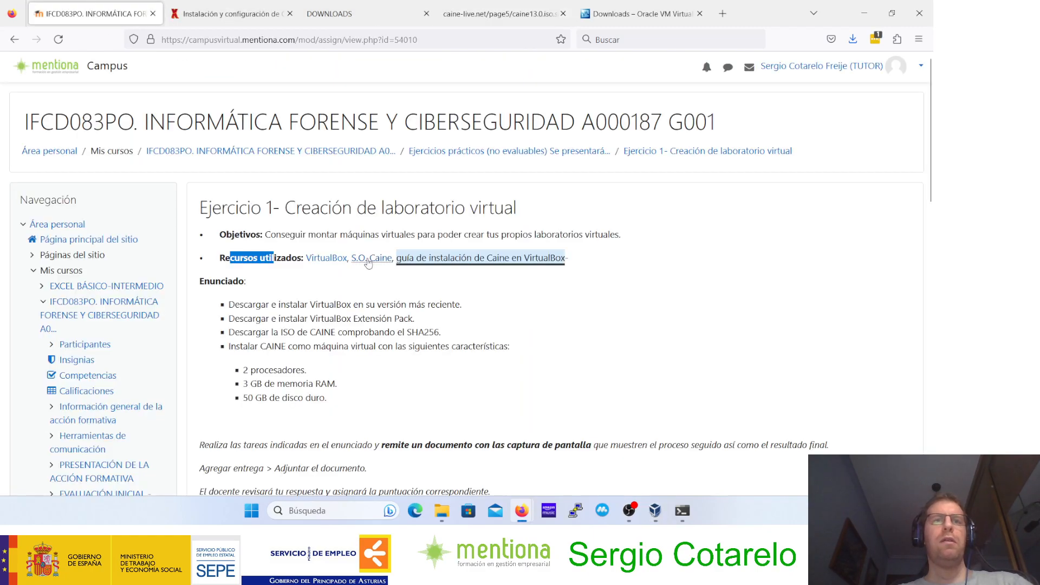
left_click(654, 512)
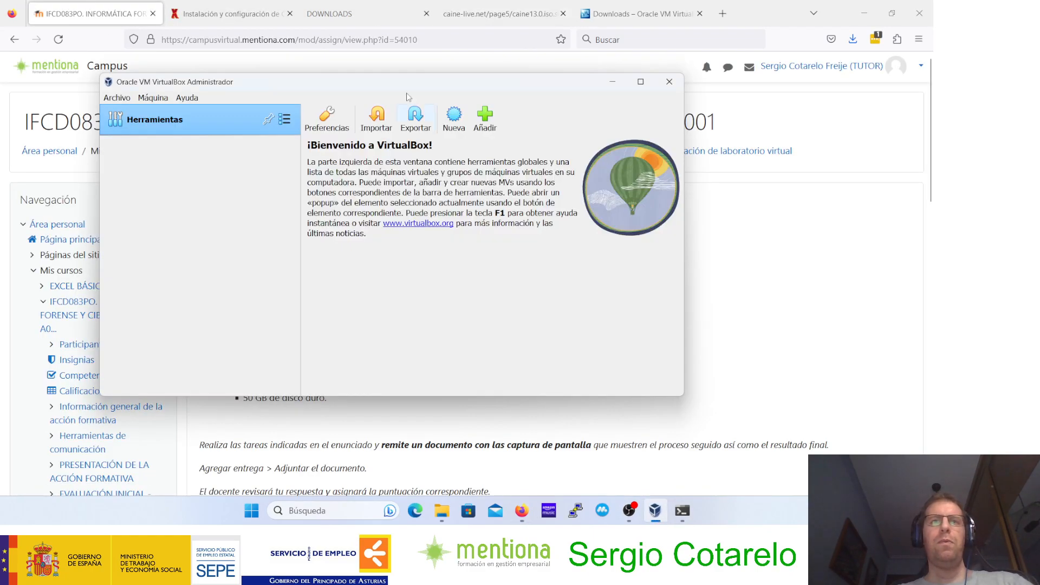
left_click_drag(392, 82, 500, 26)
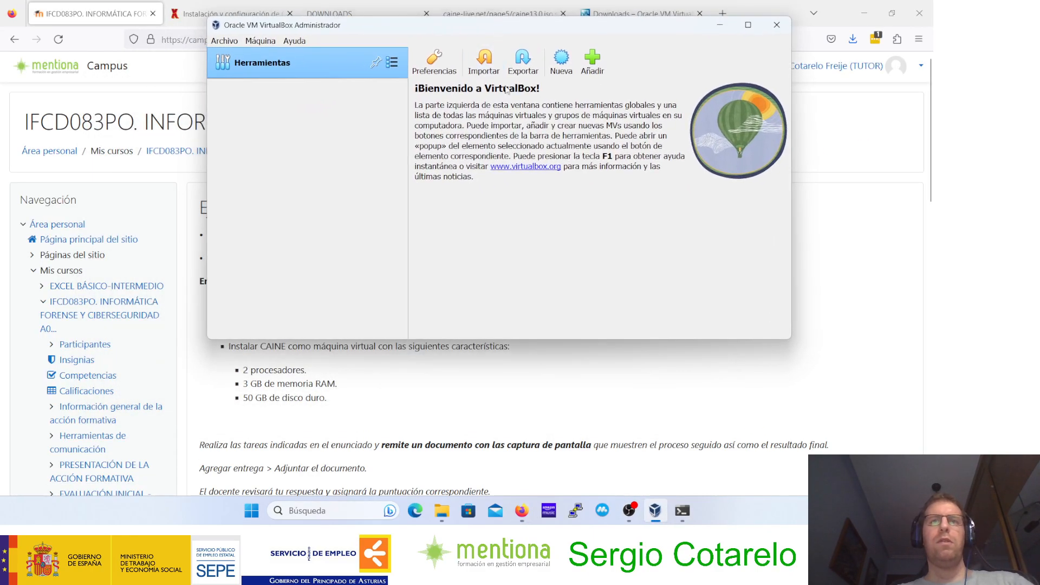
Step: Start a new virtual machine named Forense and select caine13.0.iso from the Downloads folder as its ISO image
left_click(562, 58)
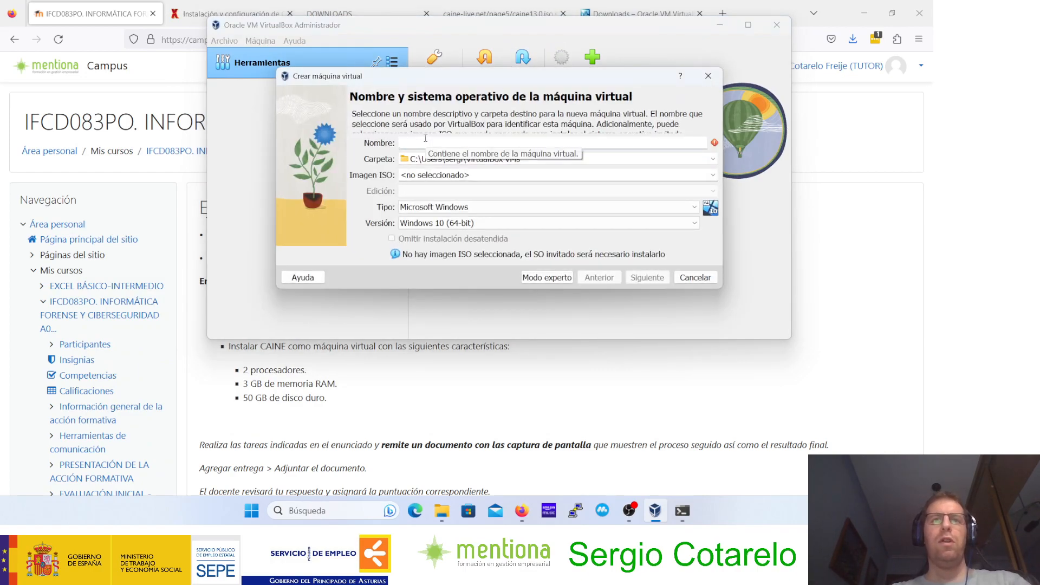
type("Forense")
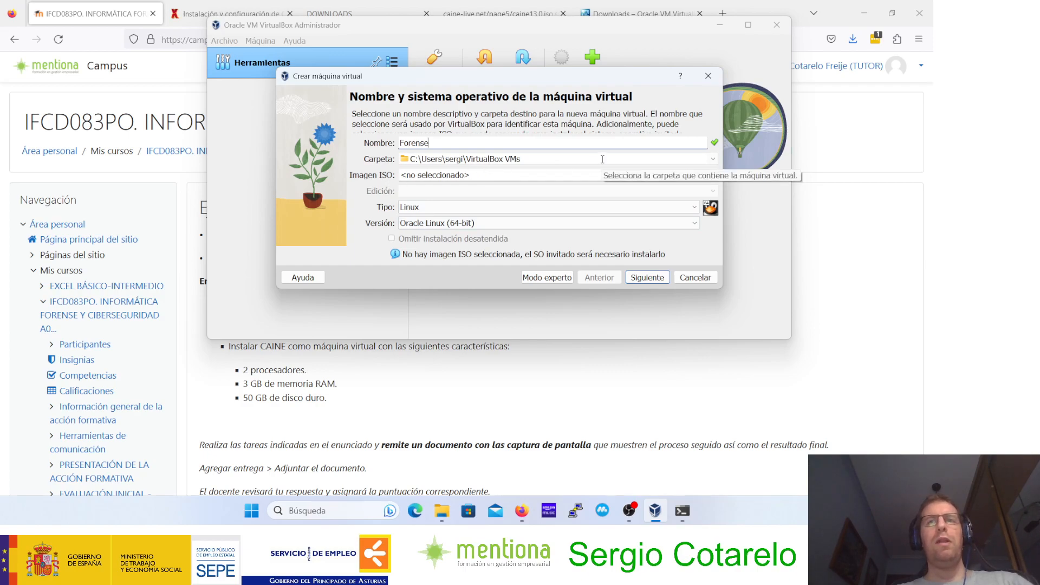
left_click(713, 176)
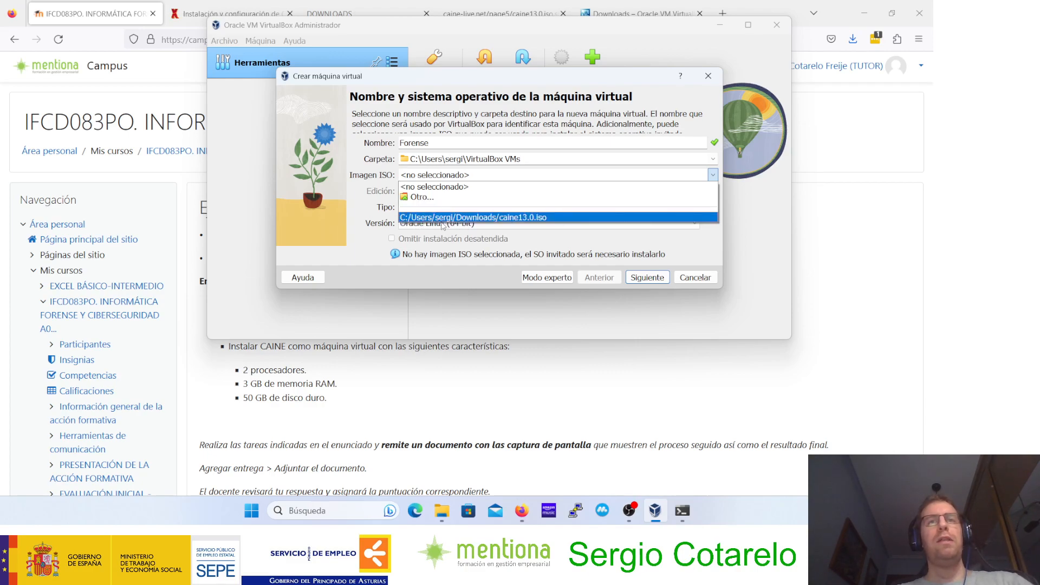
left_click(533, 218)
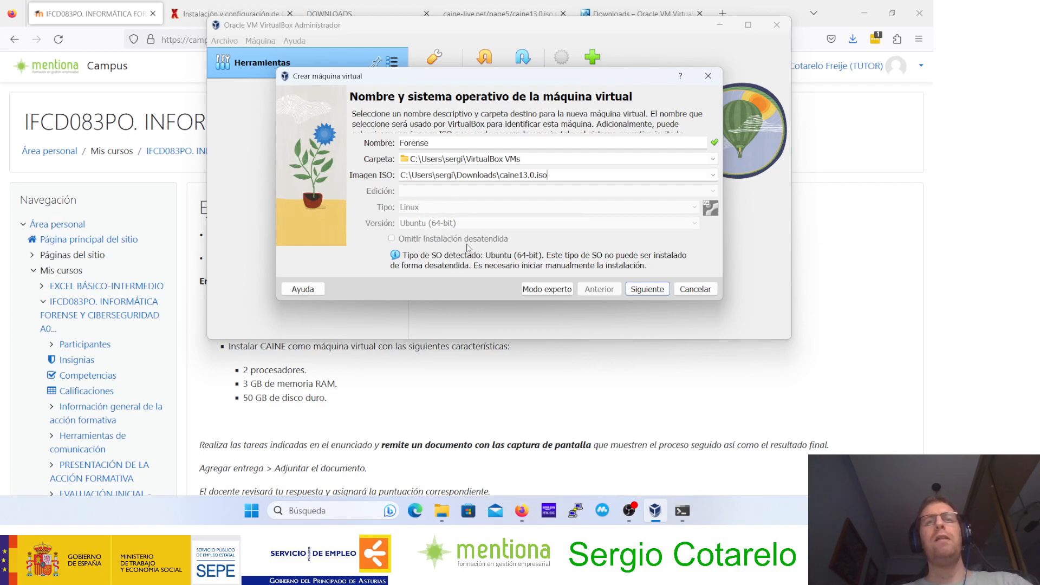
Step: Set the new machine's base memory to 3072 MB and its processor count to 2
left_click(649, 290)
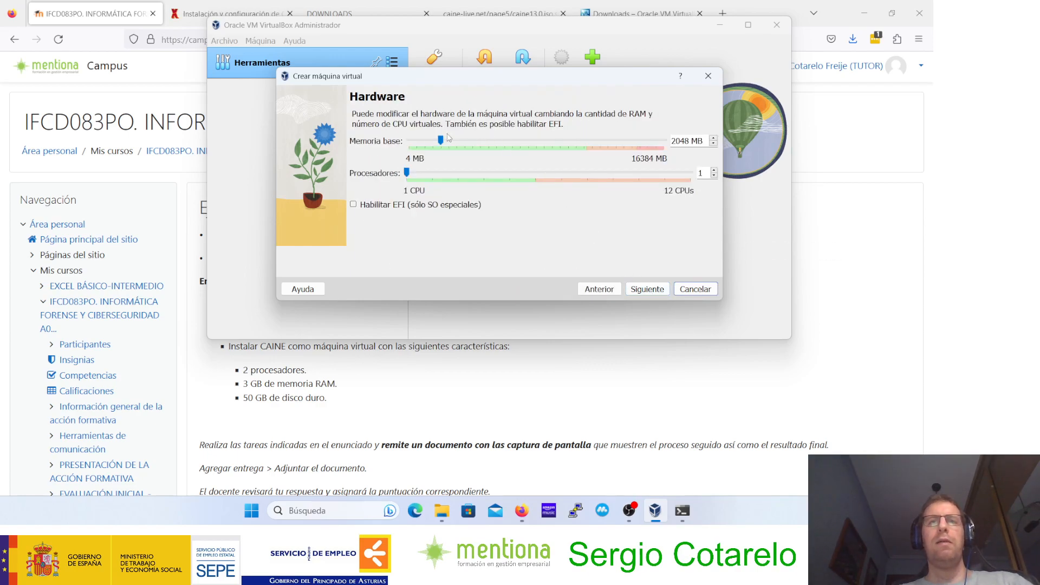
double_click(685, 139)
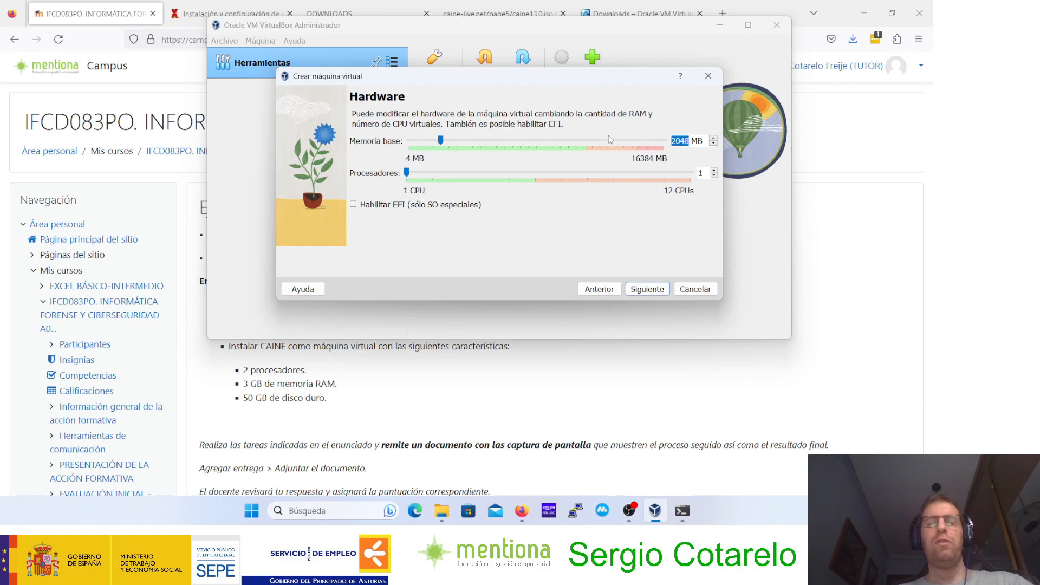
type("30")
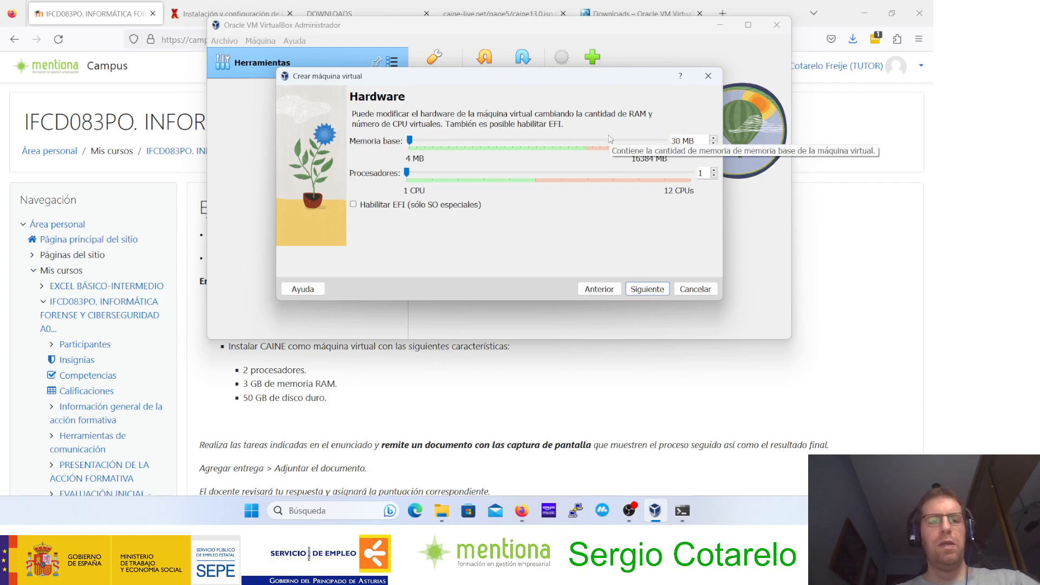
type("72")
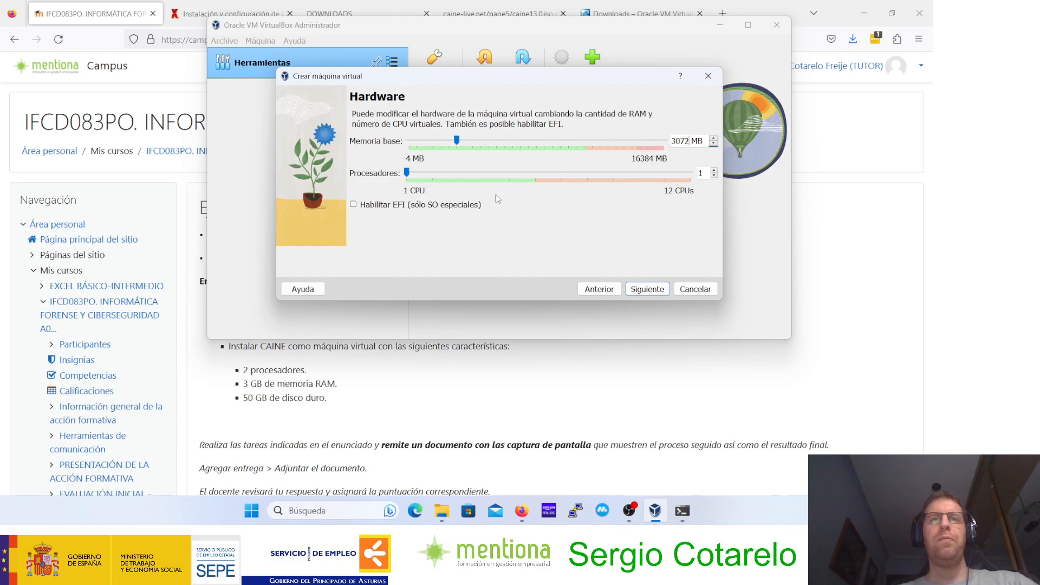
left_click(433, 180)
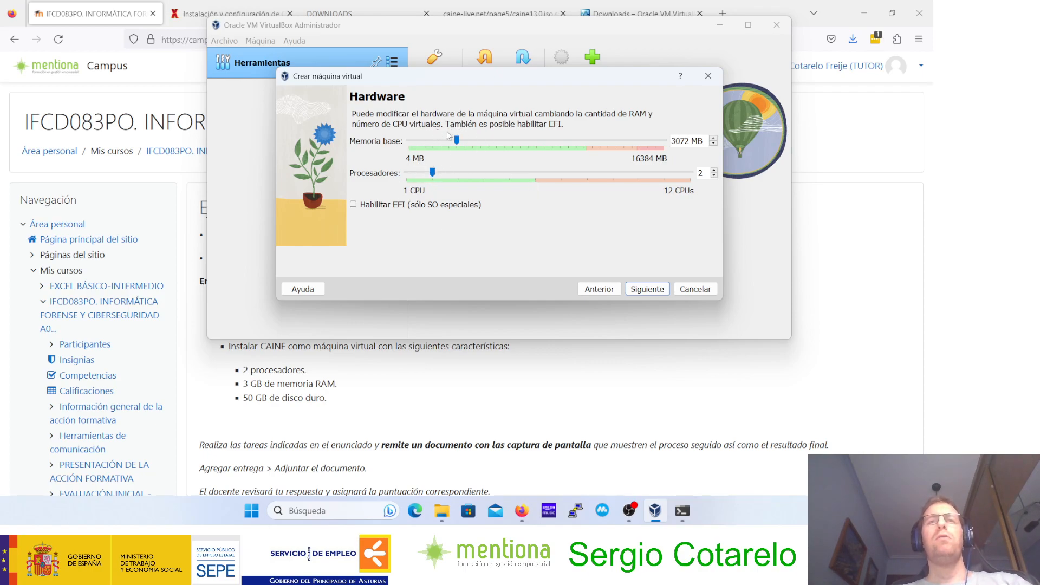
Step: Create a 50 GB virtual hard disk for the machine without reserving its full size
left_click(648, 290)
double_click(686, 166)
type("50,00 GB")
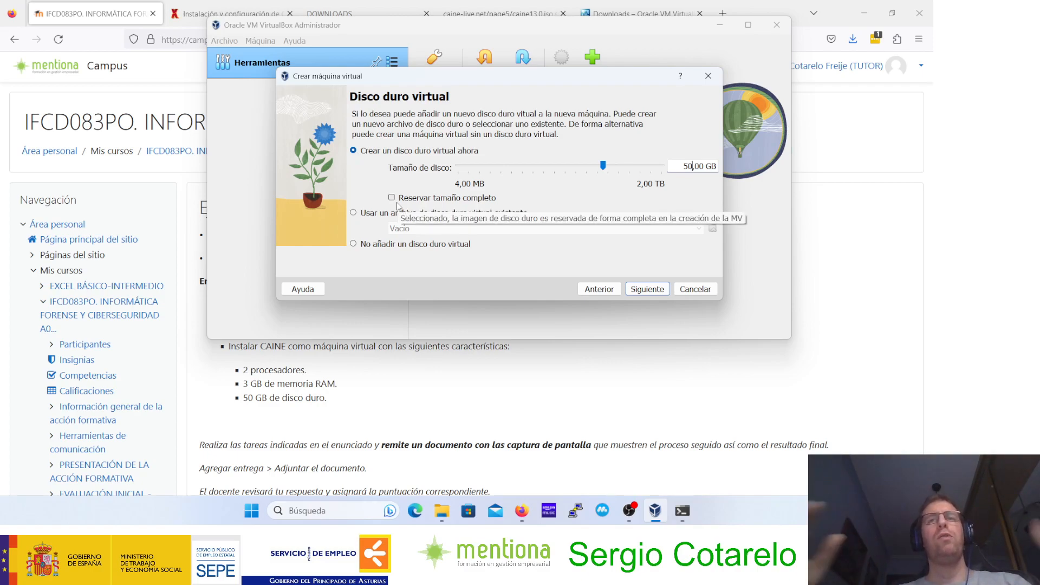
left_click(649, 292)
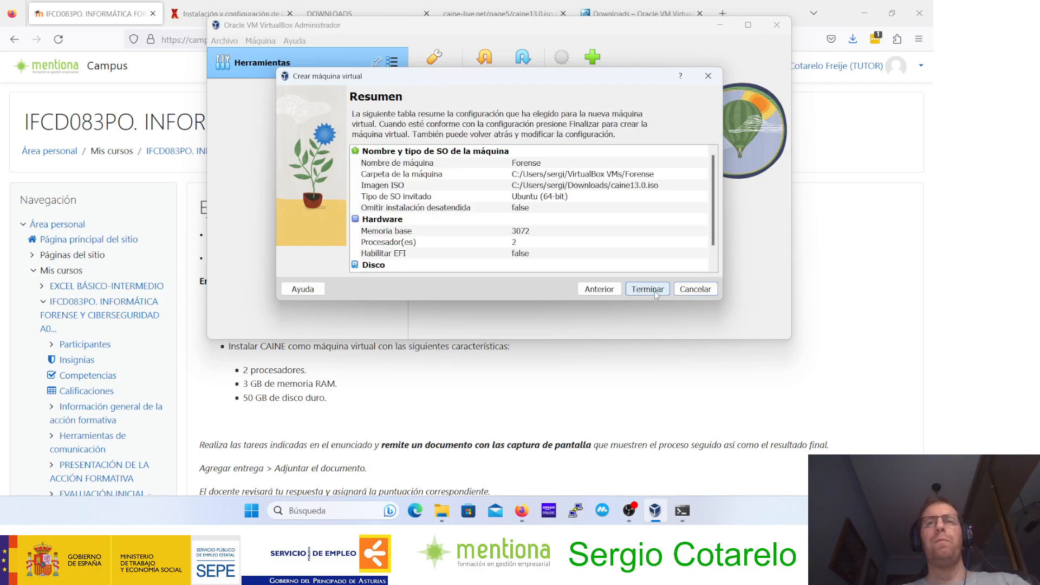
Step: Review the full configuration summary, enlarging the wizard to fit it, and finish creating the Forense machine
scroll(532, 154, "down", 2)
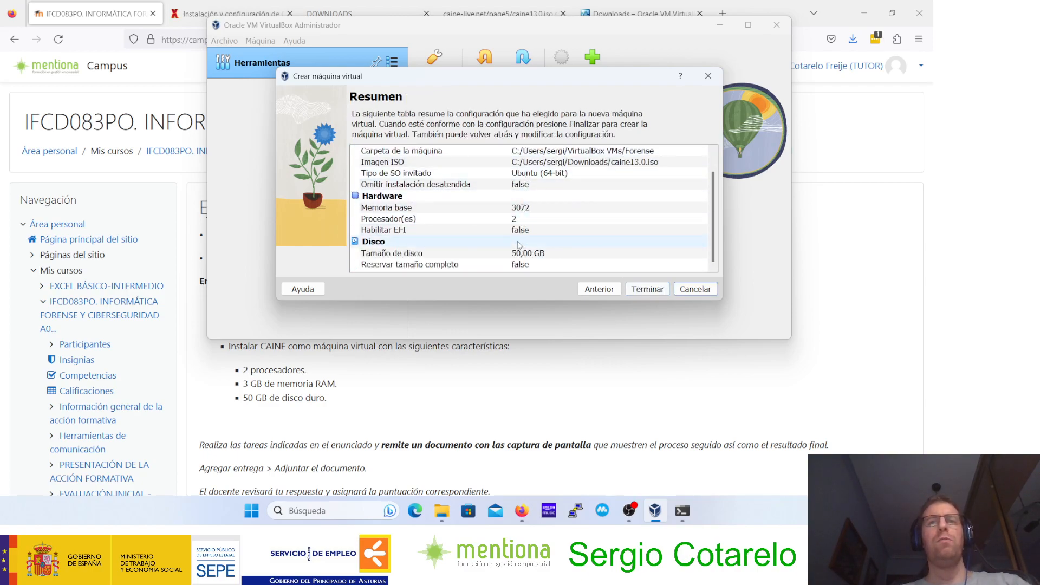
scroll(525, 175, "up", 2)
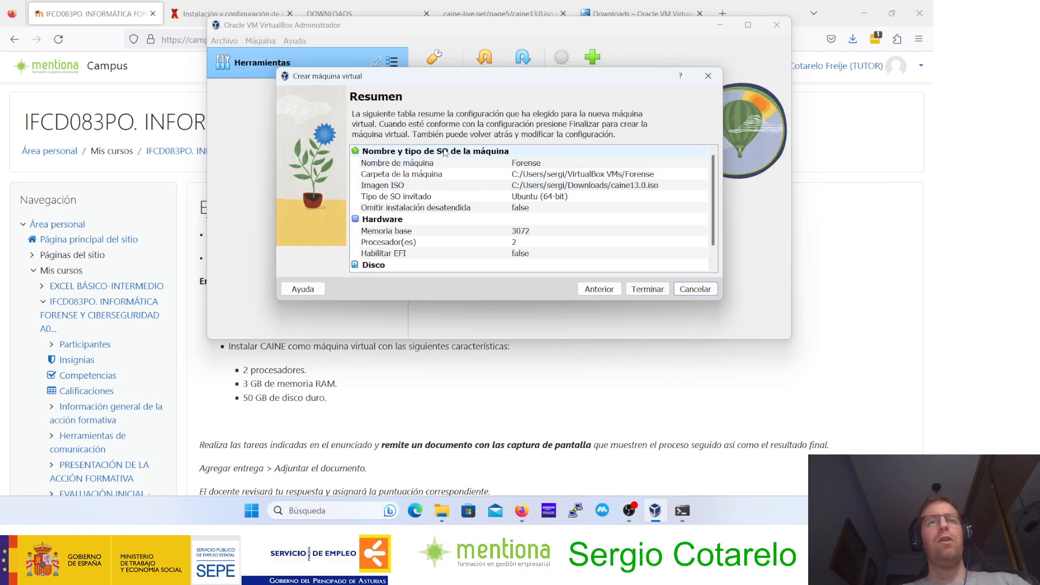
left_click_drag(459, 302, 459, 361)
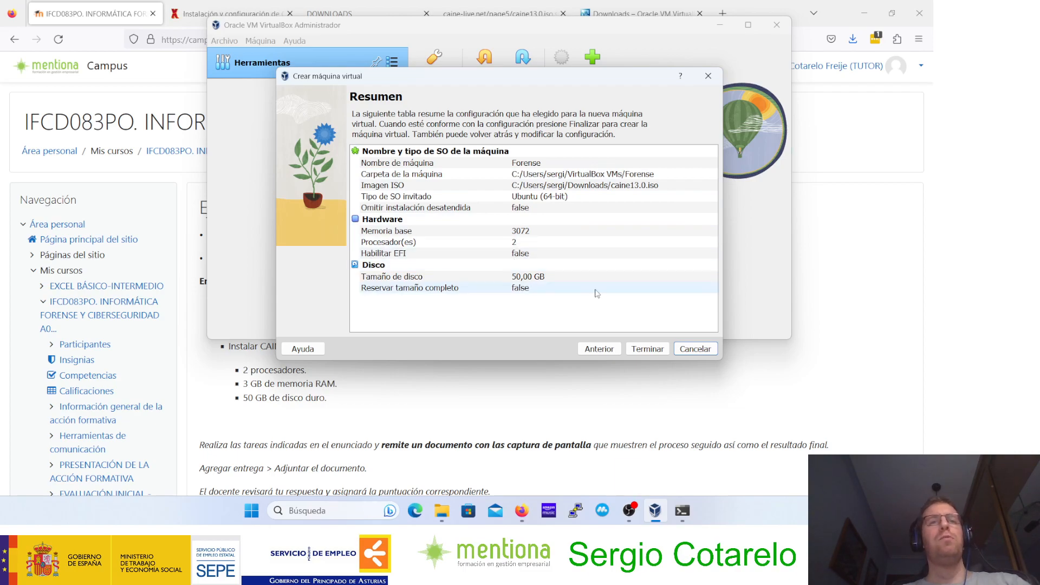
left_click(646, 349)
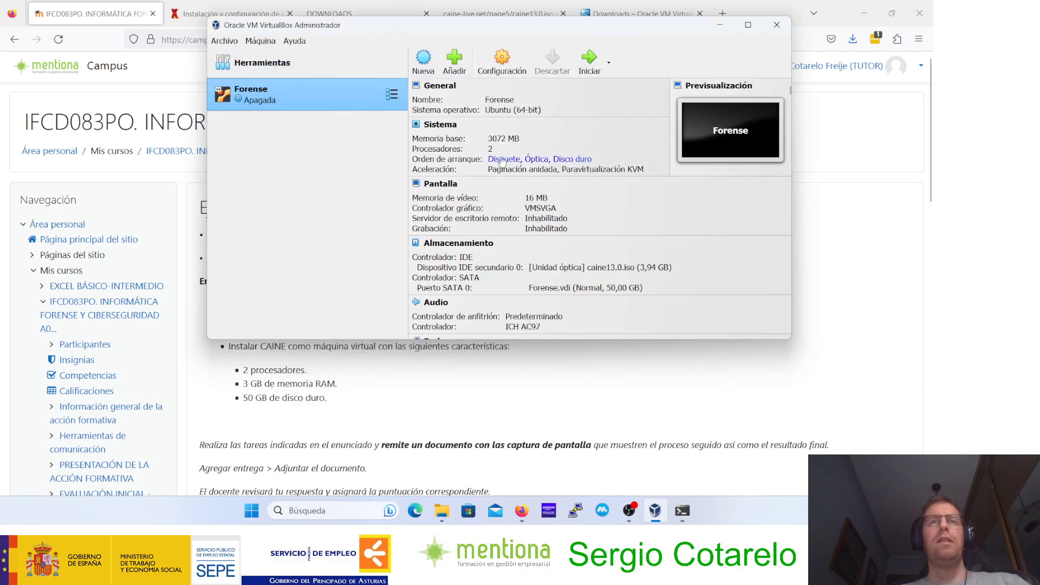
Step: Open the Forense machine's storage settings and move the settings window aside
left_click(502, 60)
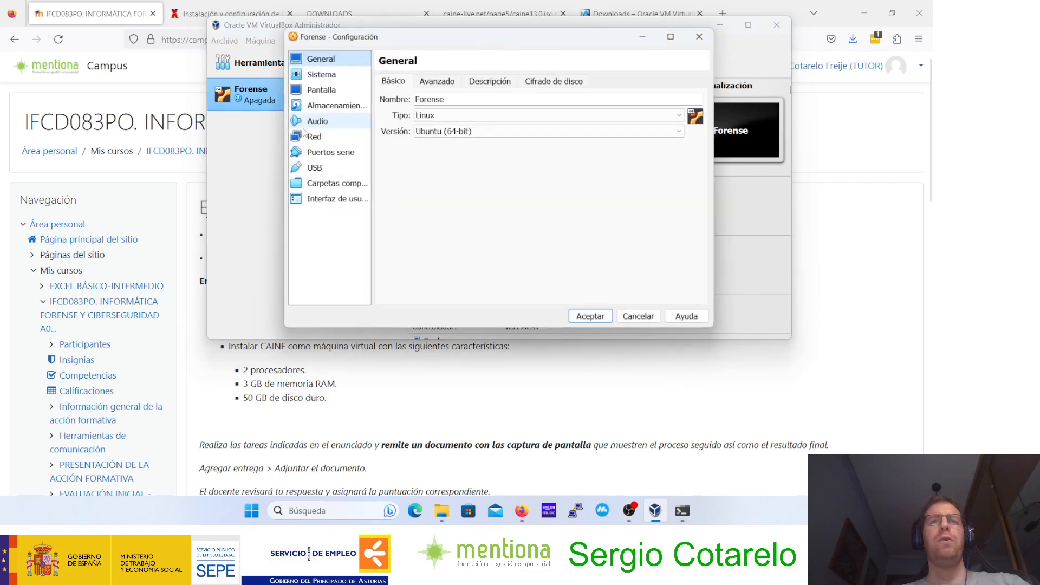
left_click(321, 75)
left_click(319, 92)
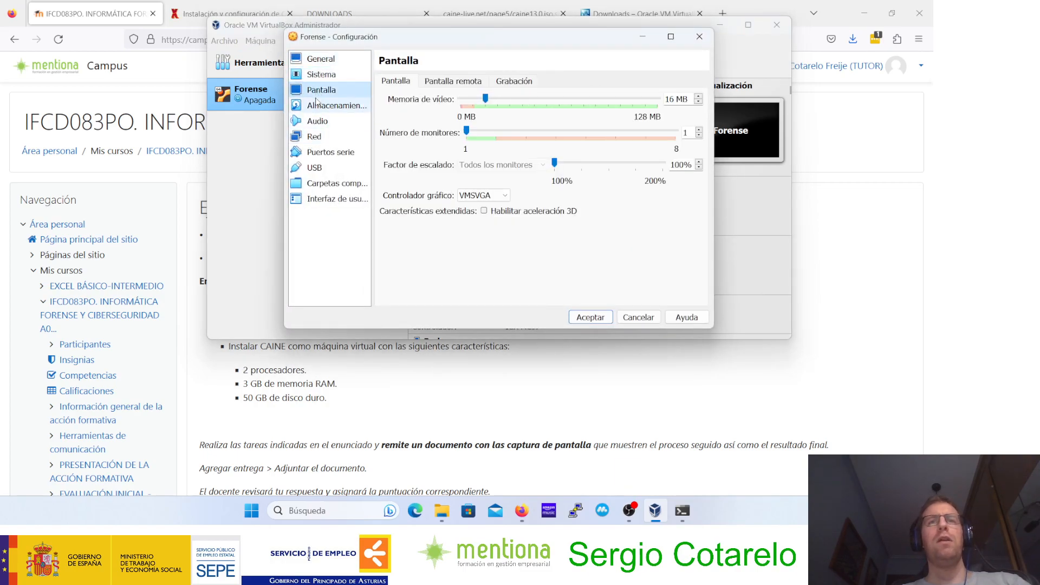
left_click(319, 105)
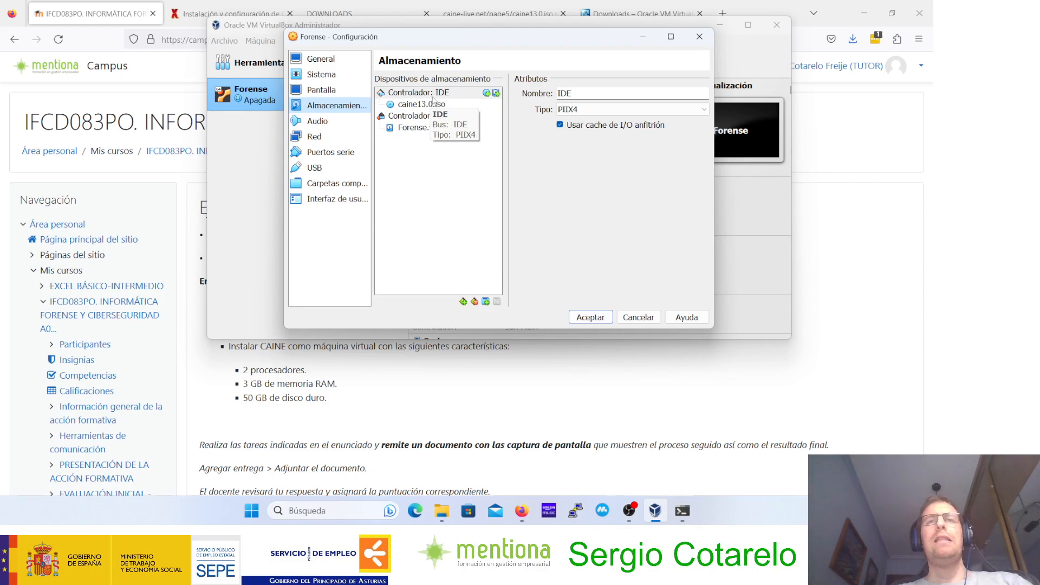
left_click_drag(439, 42, 572, 53)
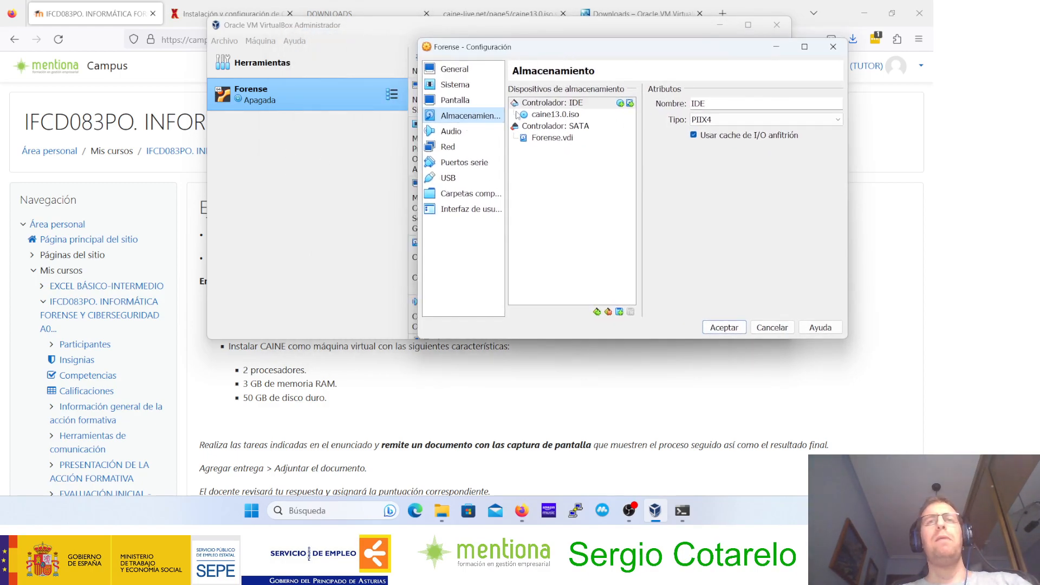
Step: Examine the storage attributes of the IDE controller, caine13.0.iso and Forense.vdi, and accept the settings
left_click(546, 118)
left_click(546, 139)
left_click(548, 116)
left_click(549, 139)
left_click(546, 103)
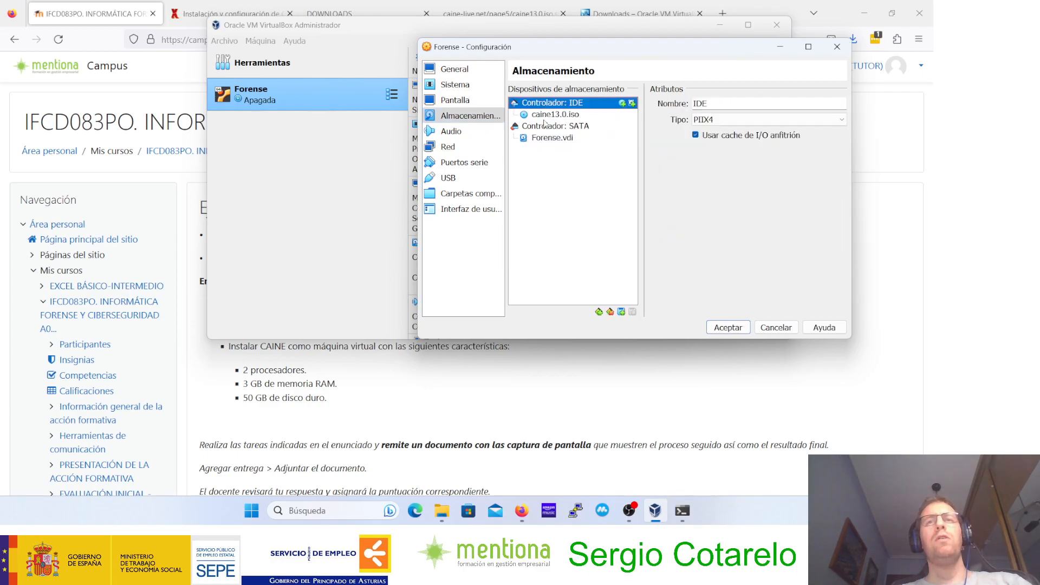
left_click(545, 116)
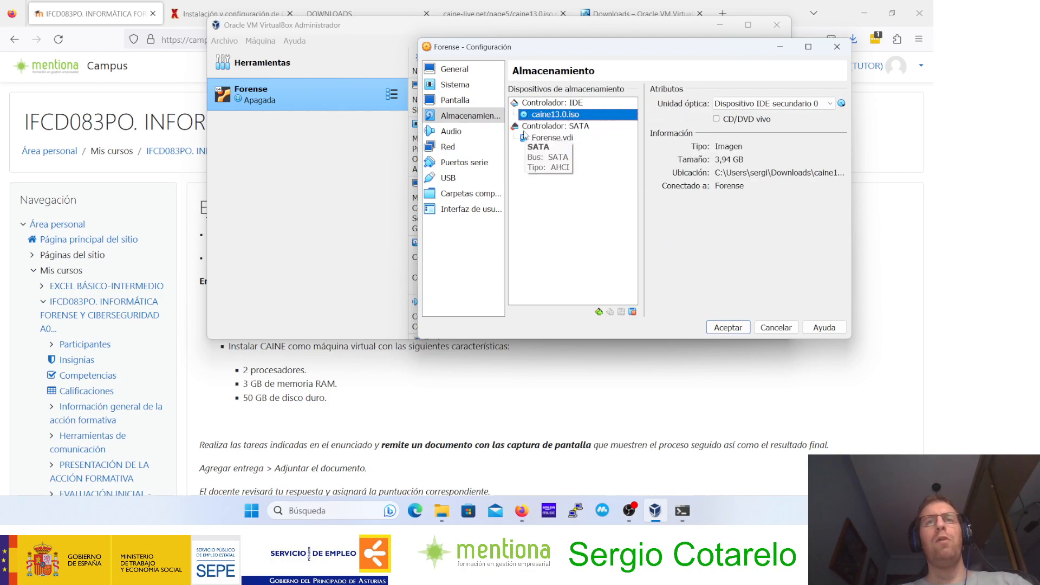
left_click(555, 104)
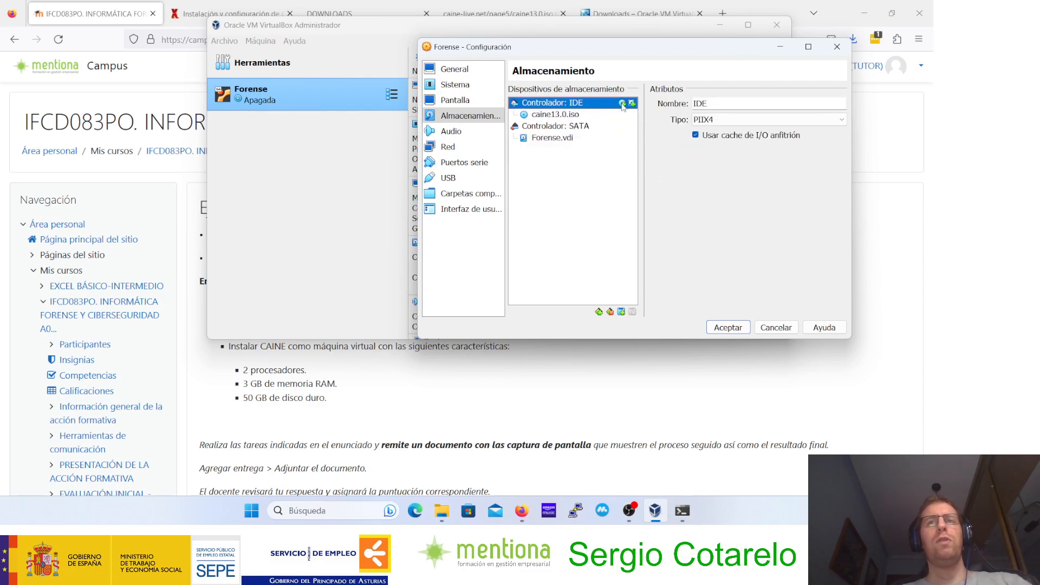
left_click(560, 138)
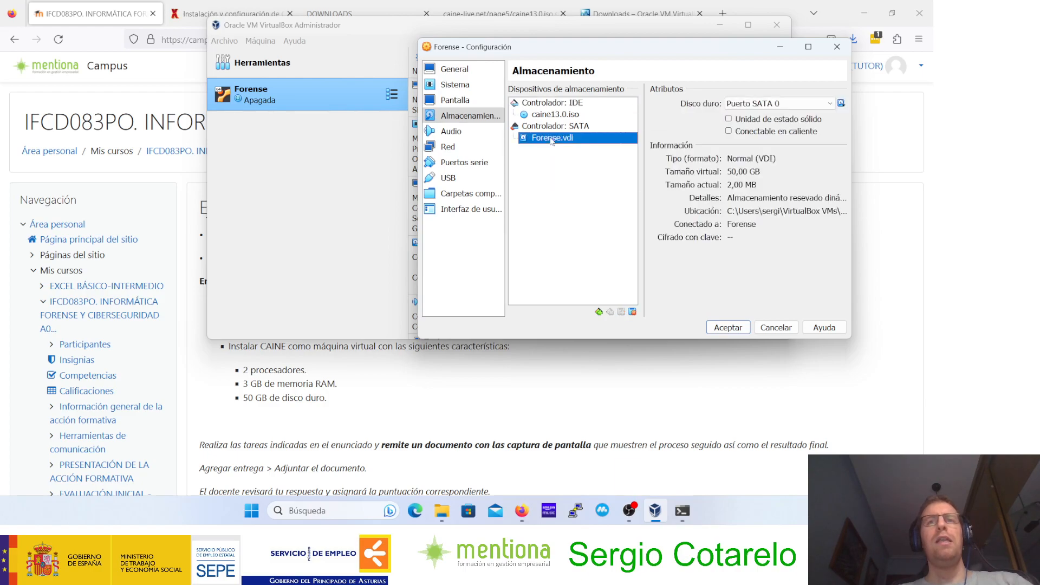
left_click(563, 104)
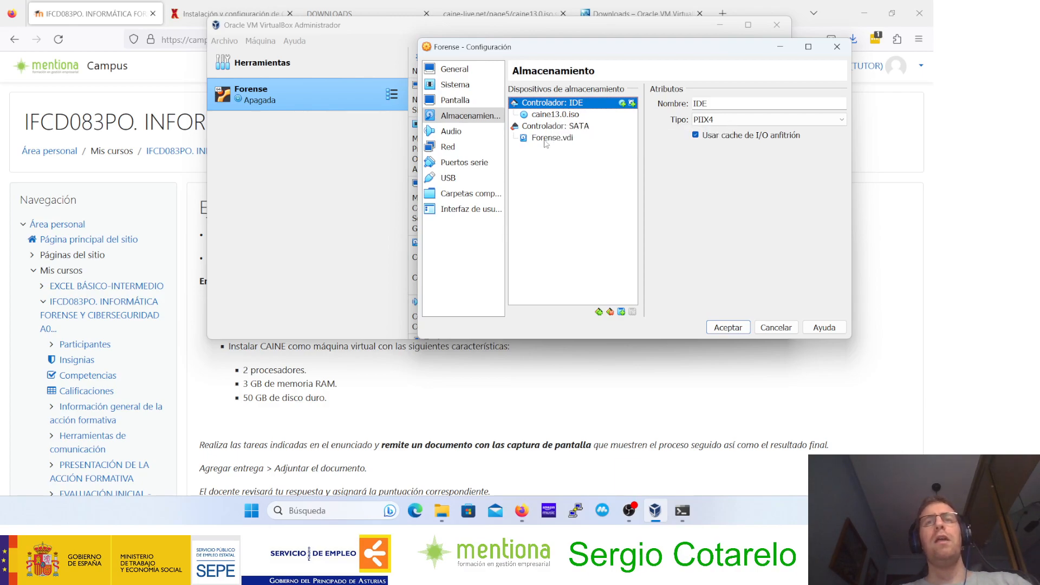
left_click(546, 142)
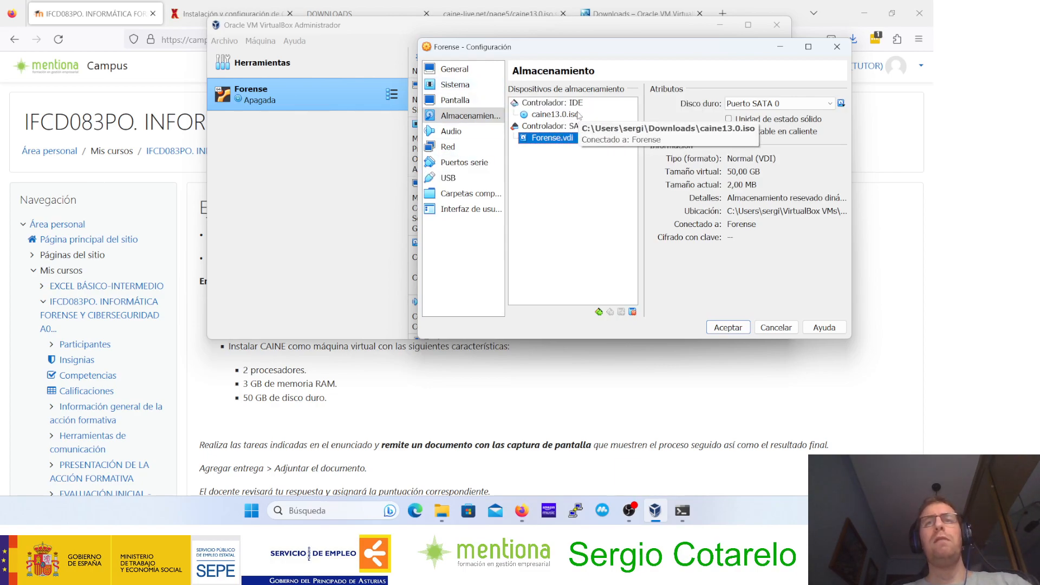
left_click(732, 327)
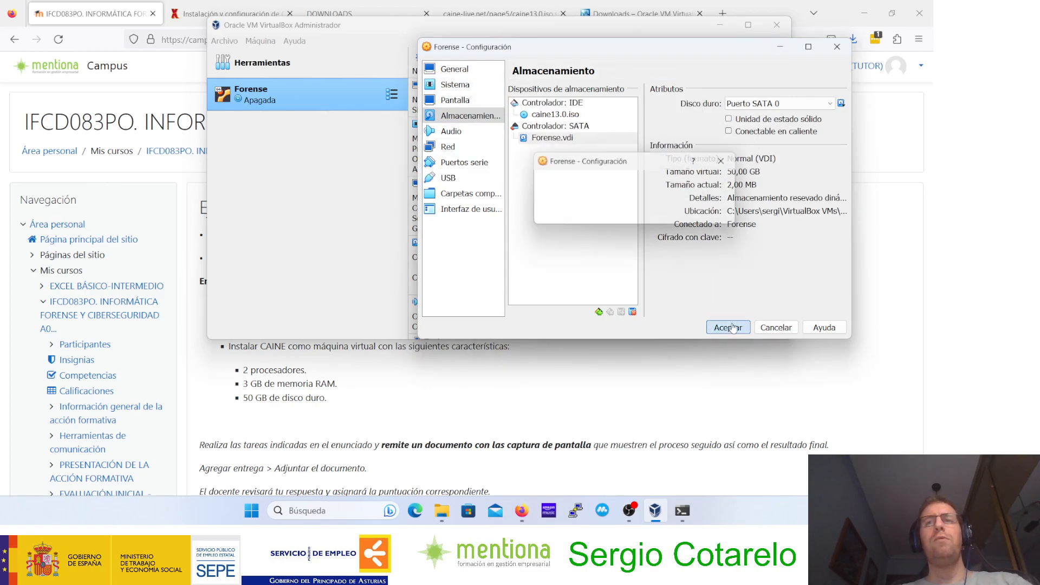
Step: Start the Forense machine, boot CAINE in live mode and dismiss the keyboard and mouse notifications
left_click(585, 60)
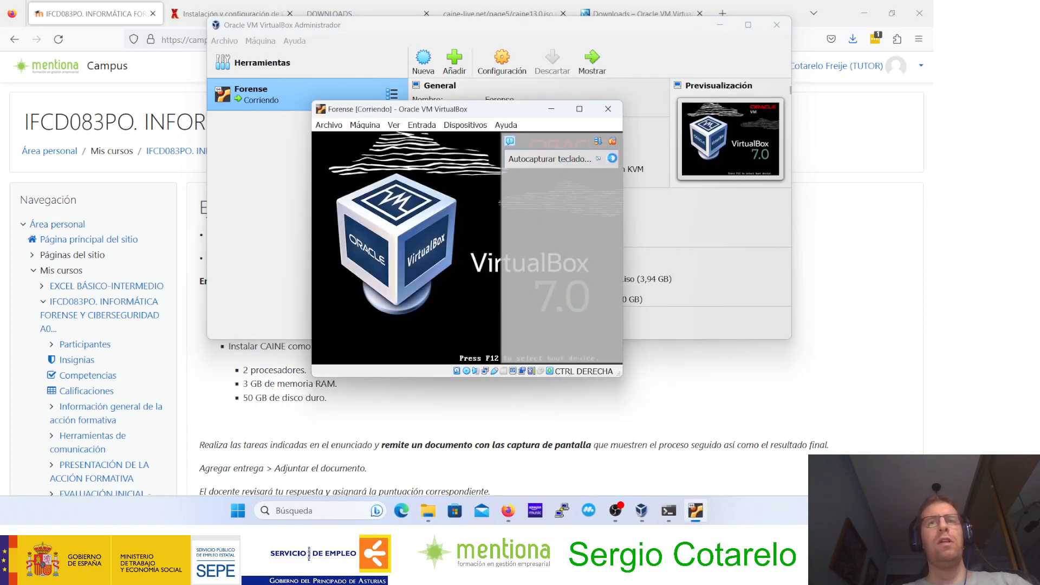
left_click(612, 158)
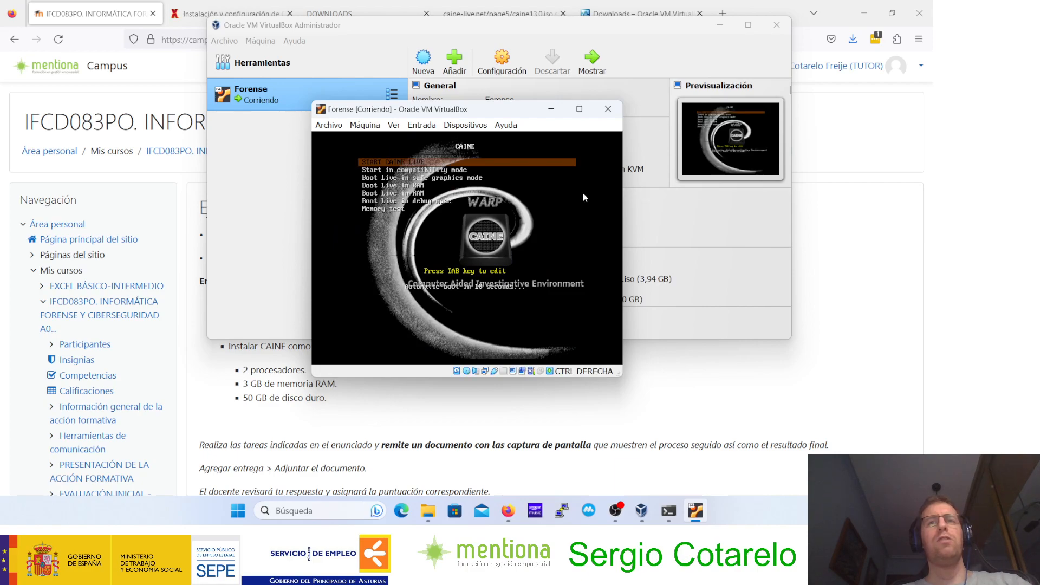
key("Return")
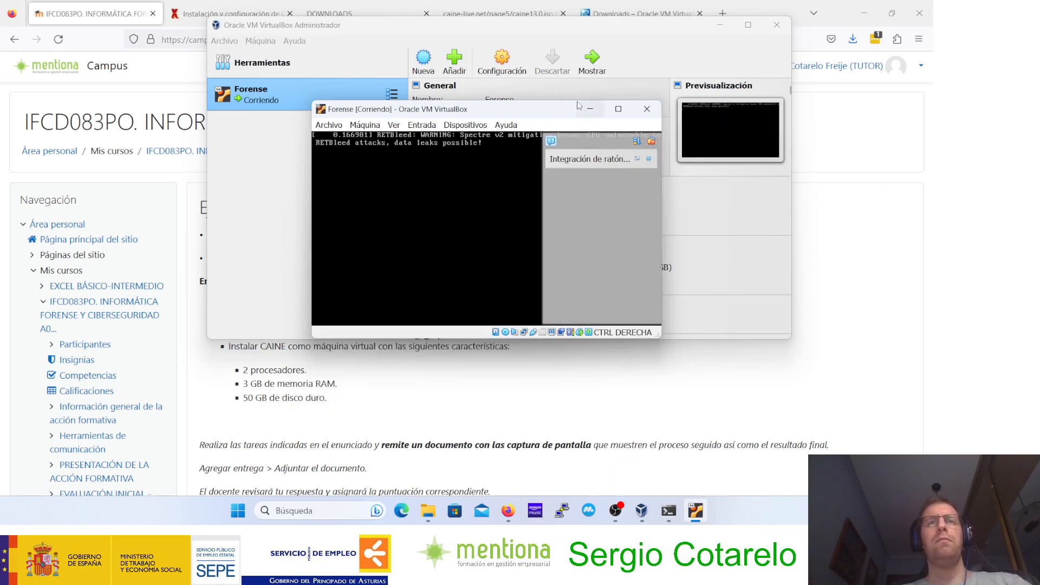
left_click(688, 159)
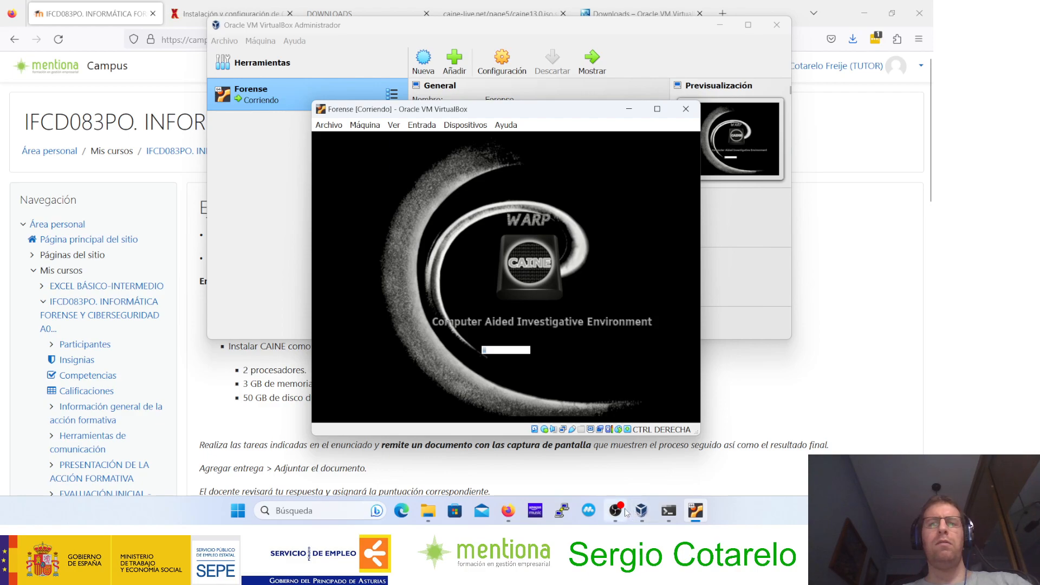
Step: Check the running Forense machine's base memory and processor settings
mouse_move(626, 512)
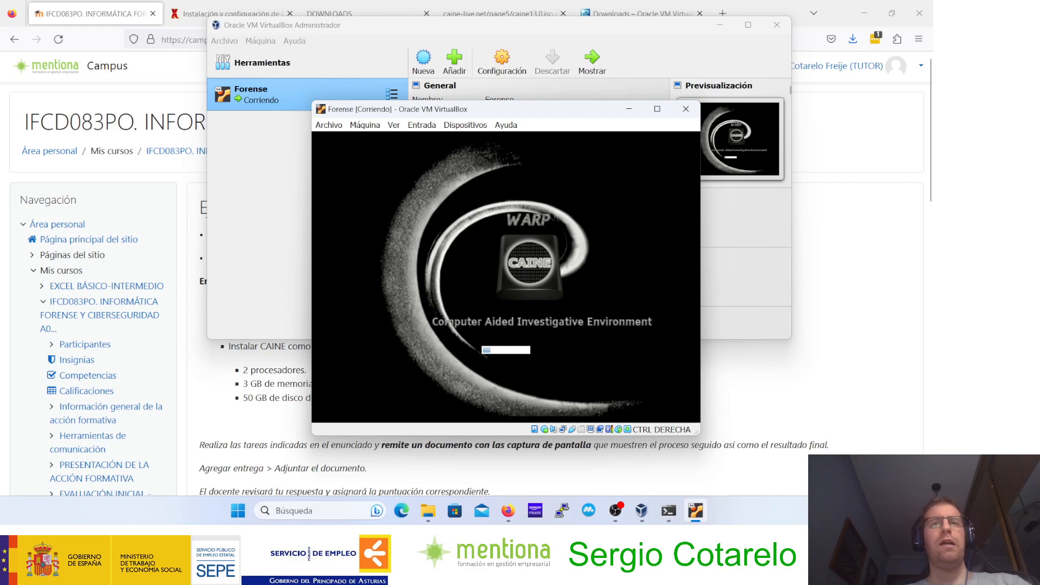
left_click(499, 61)
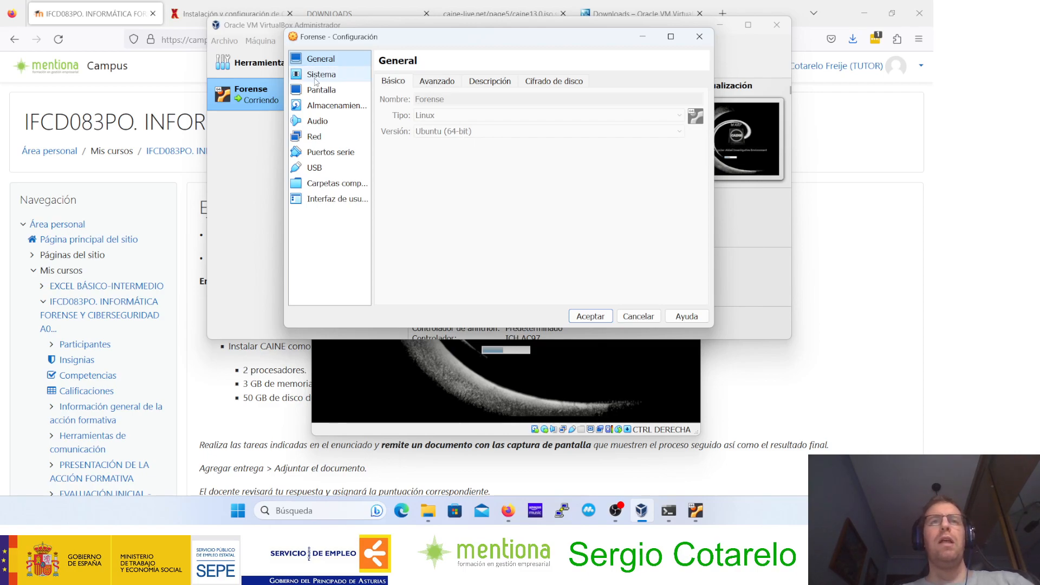
left_click(323, 74)
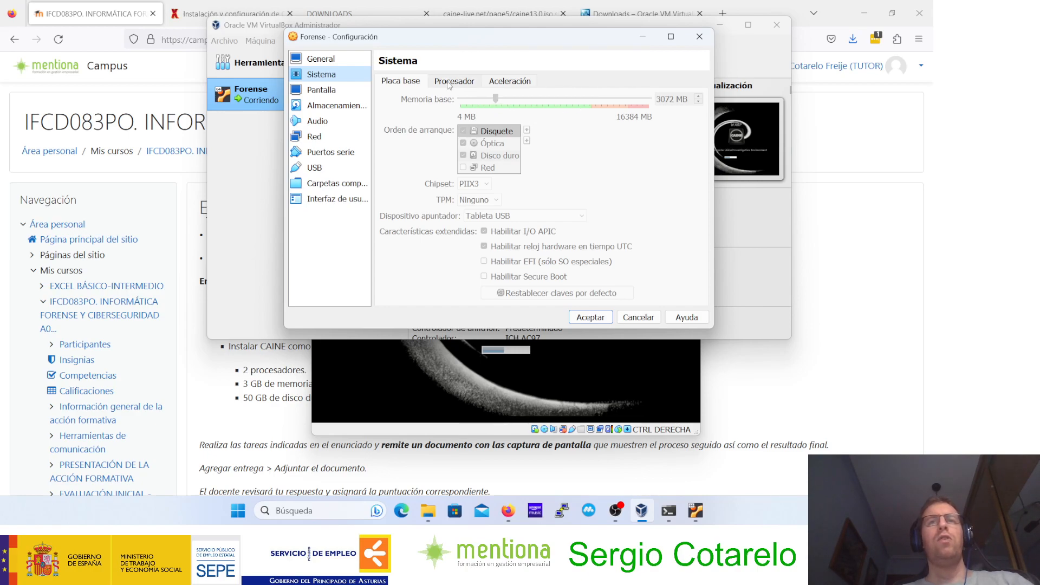
left_click(449, 85)
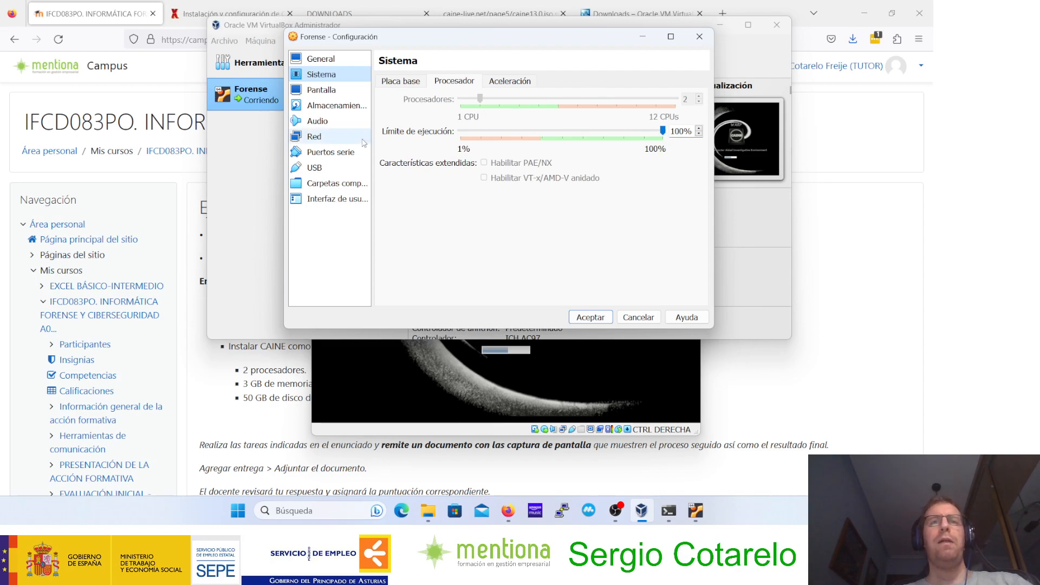
Step: Examine the connection types available for the machine's first network adapter and close the settings without changes
left_click(330, 142)
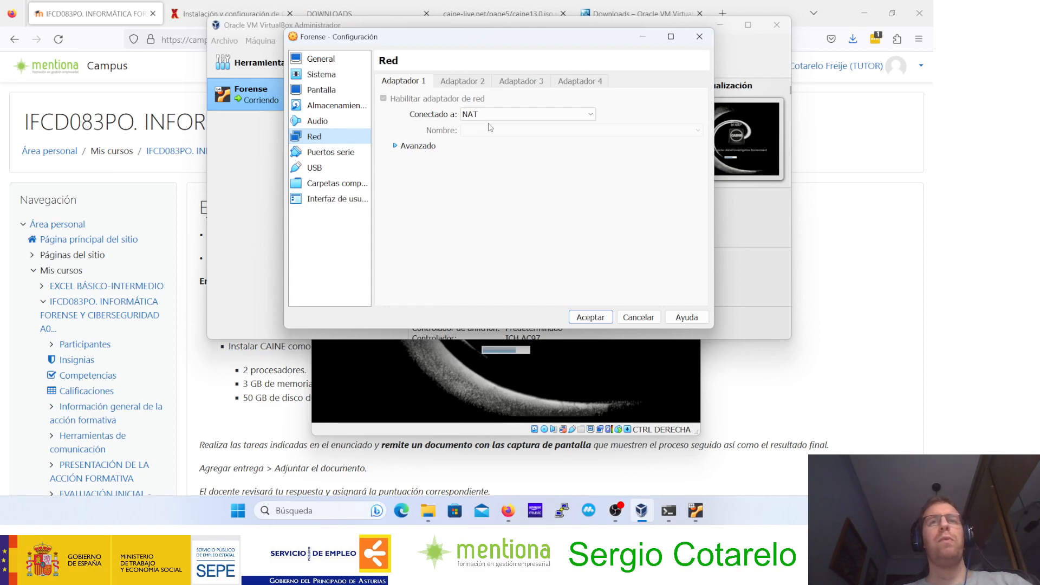
left_click(525, 114)
left_click(476, 121)
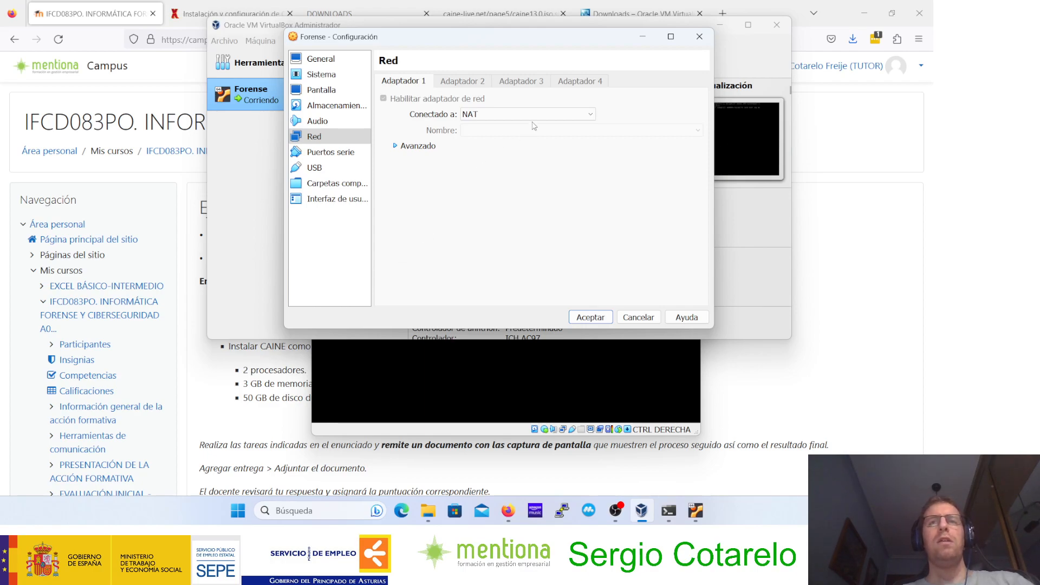
left_click(537, 118)
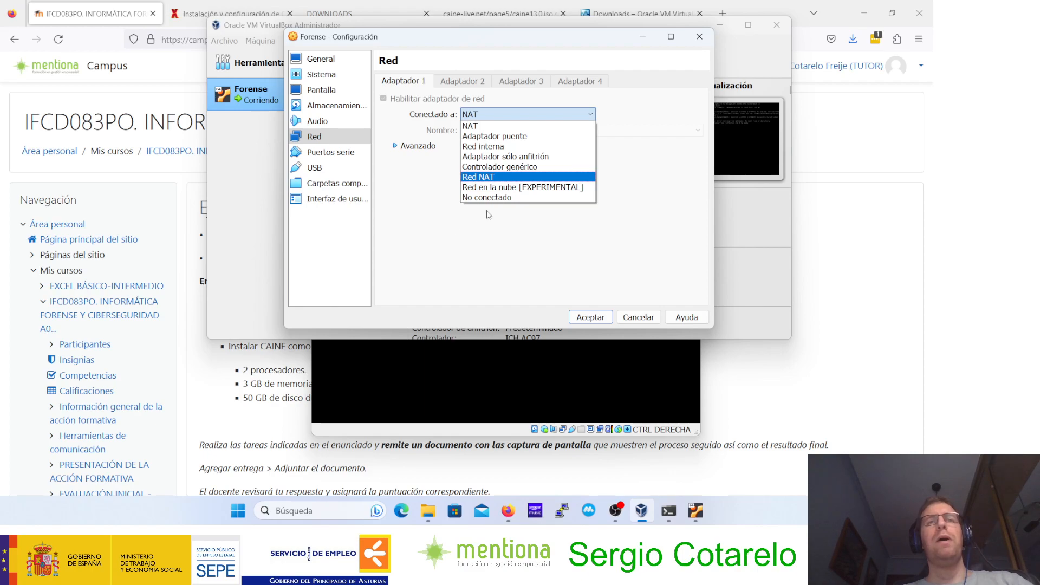
left_click(649, 322)
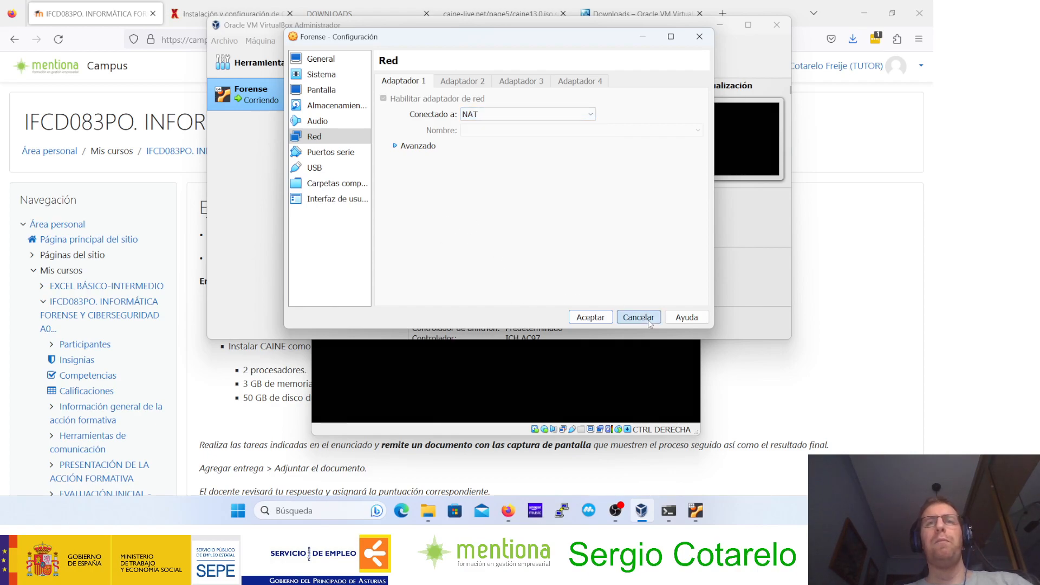
left_click(637, 317)
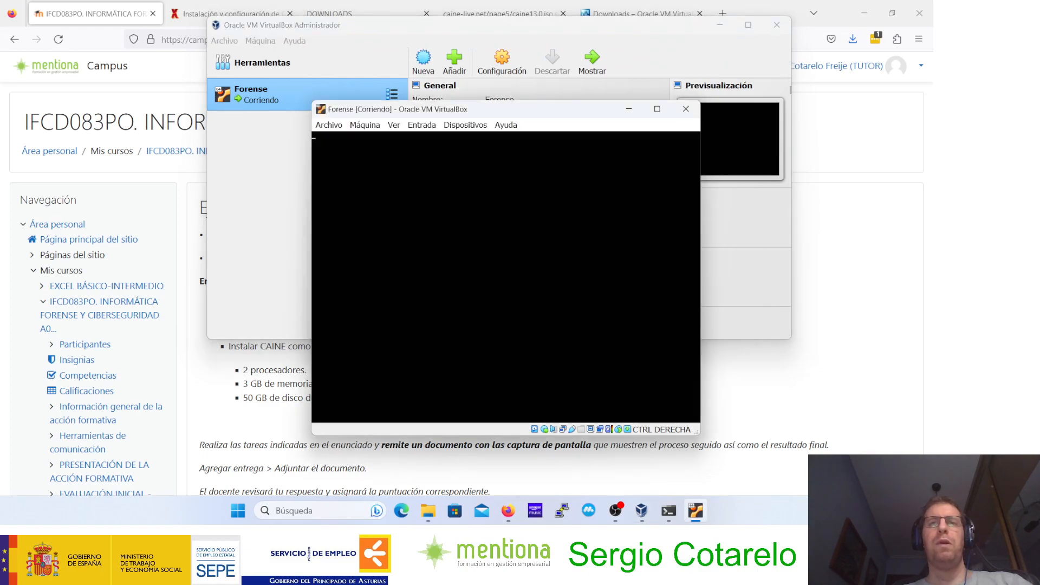
Step: Enlarge the Forense machine's window, view the CAINE desktop and dismiss the Ubuntu error report without sending it
left_click_drag(448, 113, 447, 78)
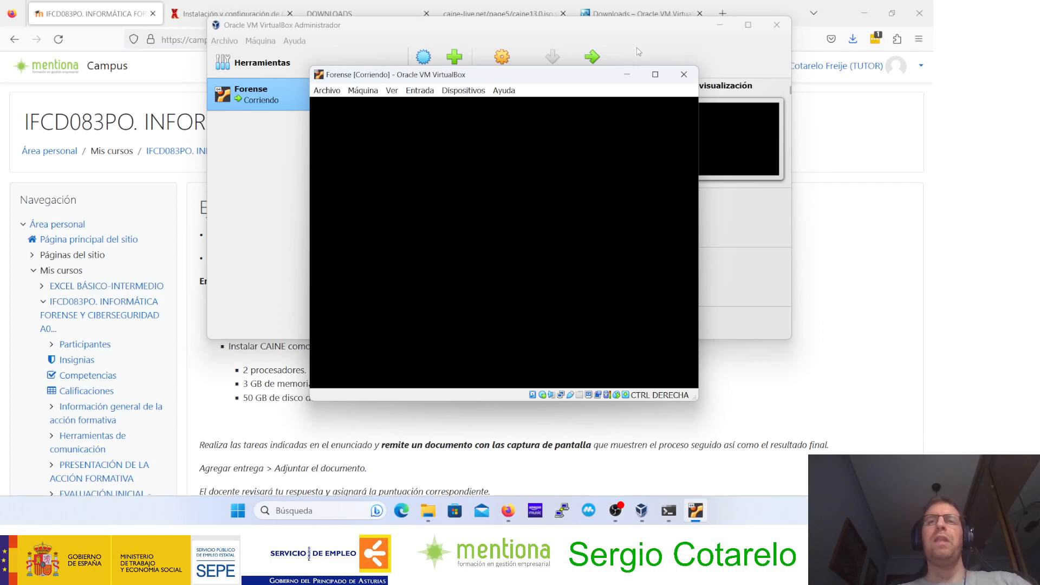
double_click(577, 78)
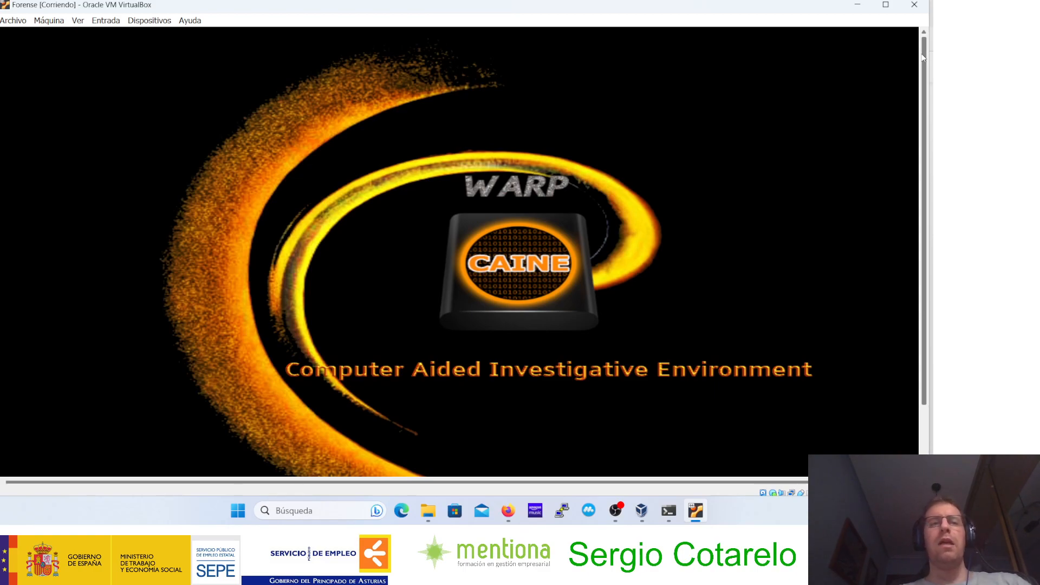
left_click_drag(923, 58, 919, 78)
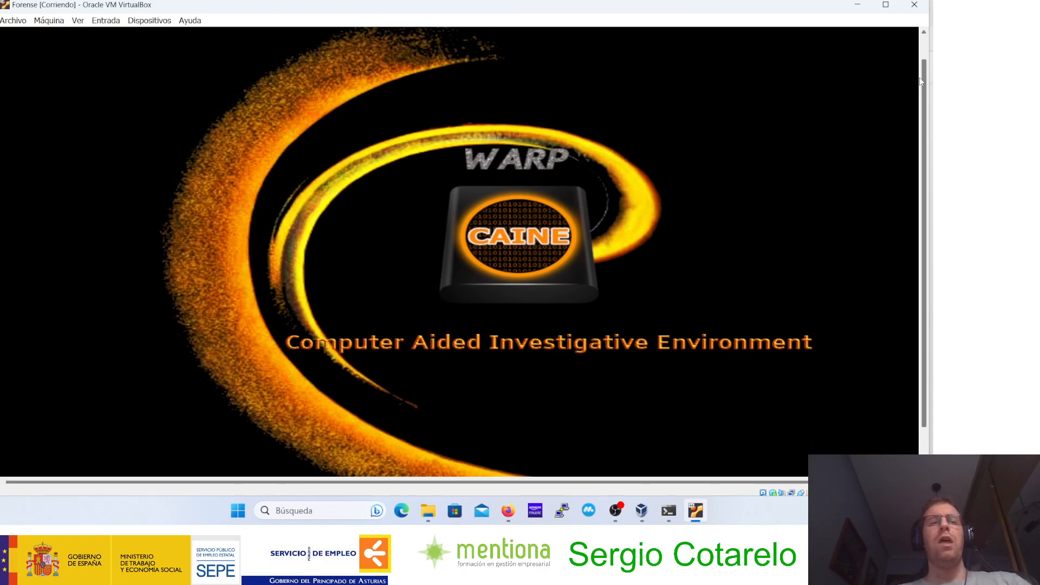
left_click_drag(920, 81, 920, 93)
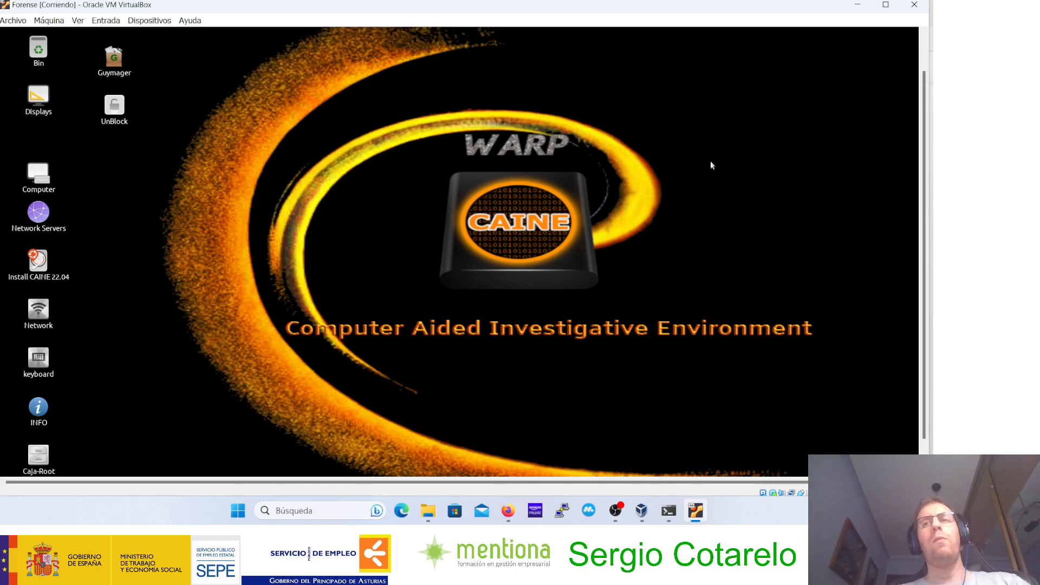
left_click_drag(920, 100, 916, 68)
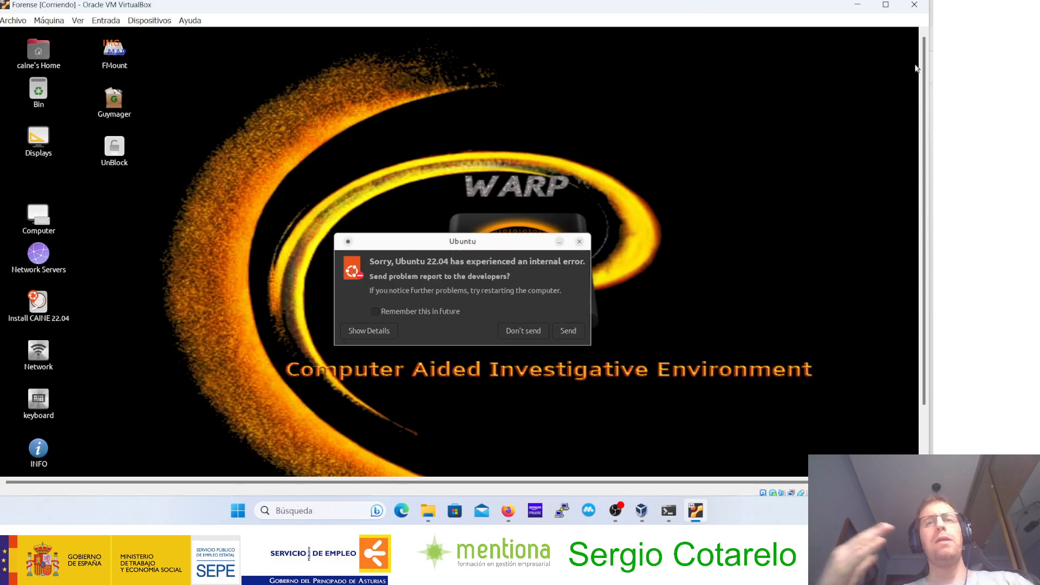
left_click(543, 329)
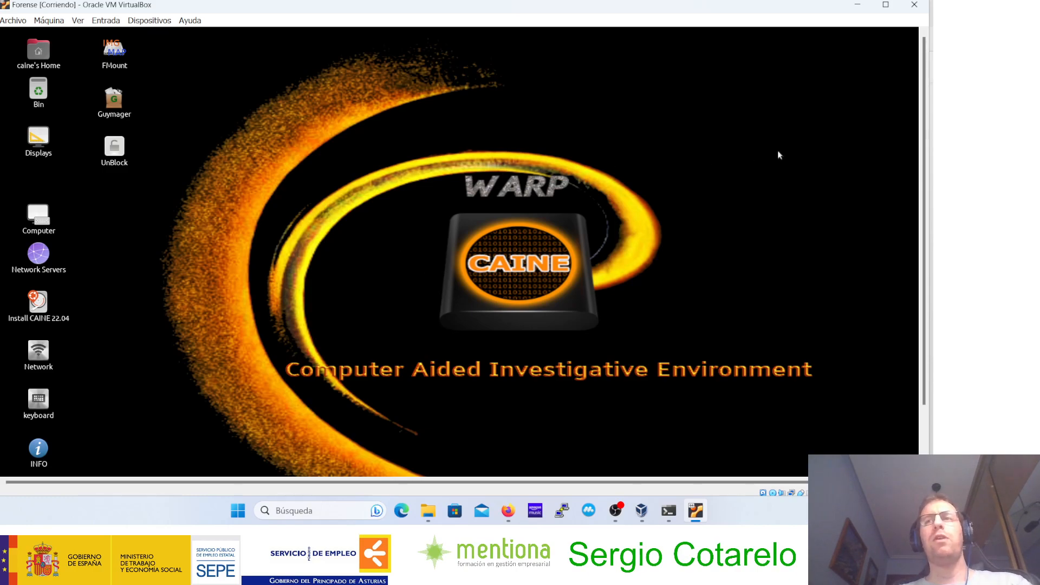
Step: Check the write-protection status of the sda disk in UnBlock and close it without changes
left_click_drag(924, 126, 925, 194)
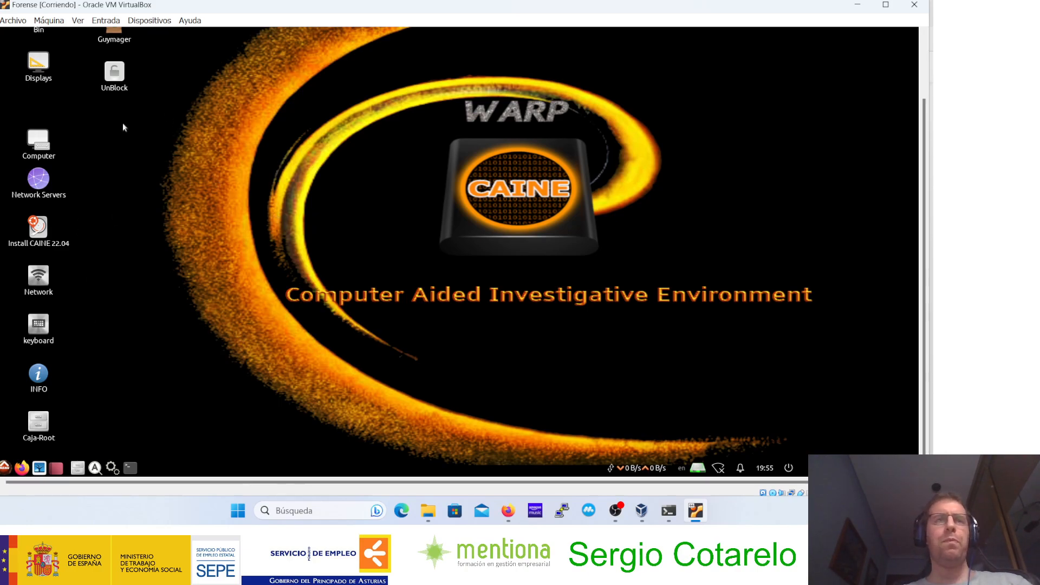
double_click(112, 81)
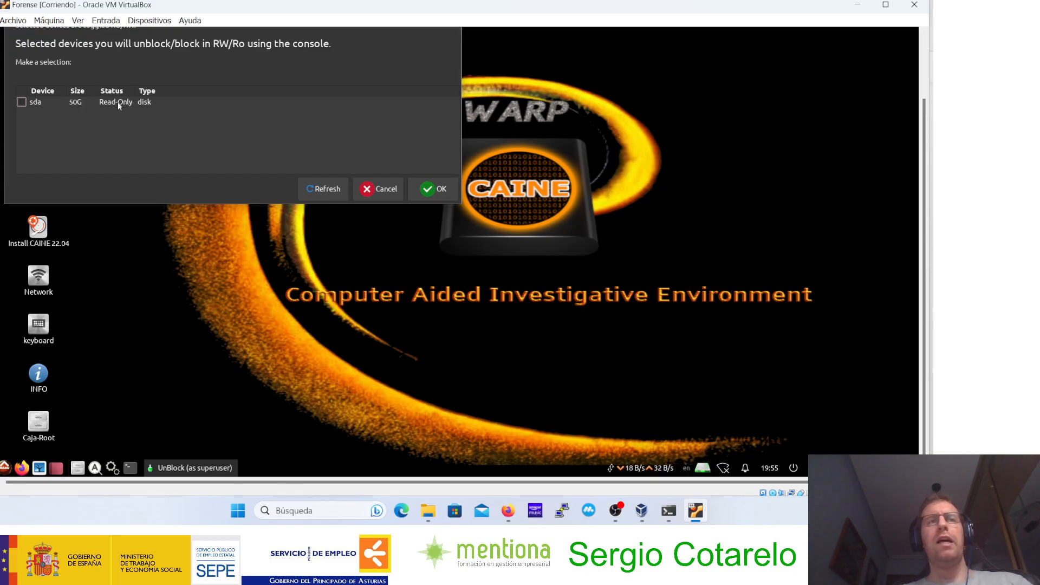
left_click(381, 188)
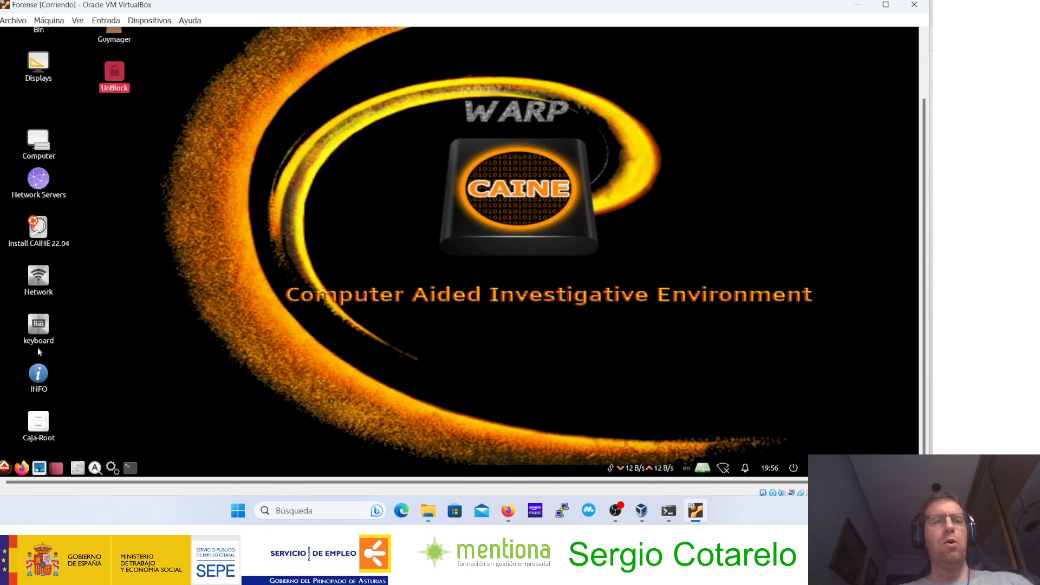
Step: Launch the CAINE 22.04 installer and recheck the sda disk's status in UnBlock, cancelling without changes
left_click(44, 230)
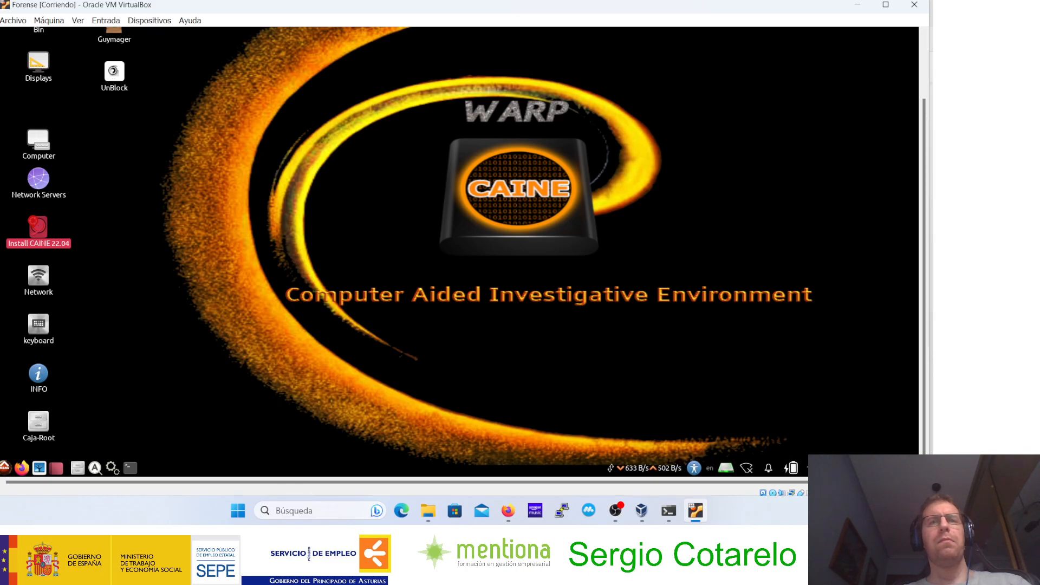
double_click(113, 71)
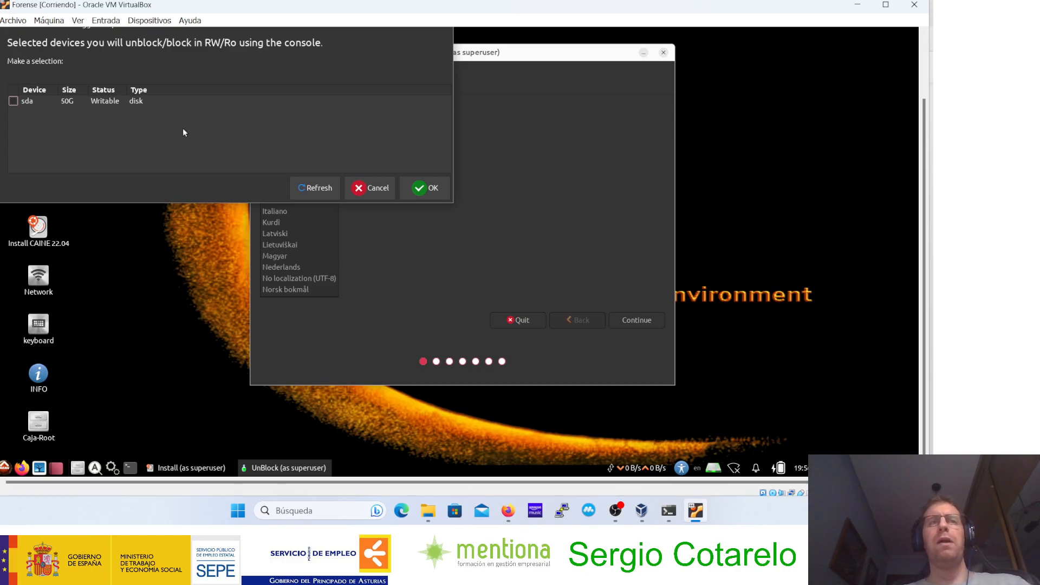
left_click(369, 190)
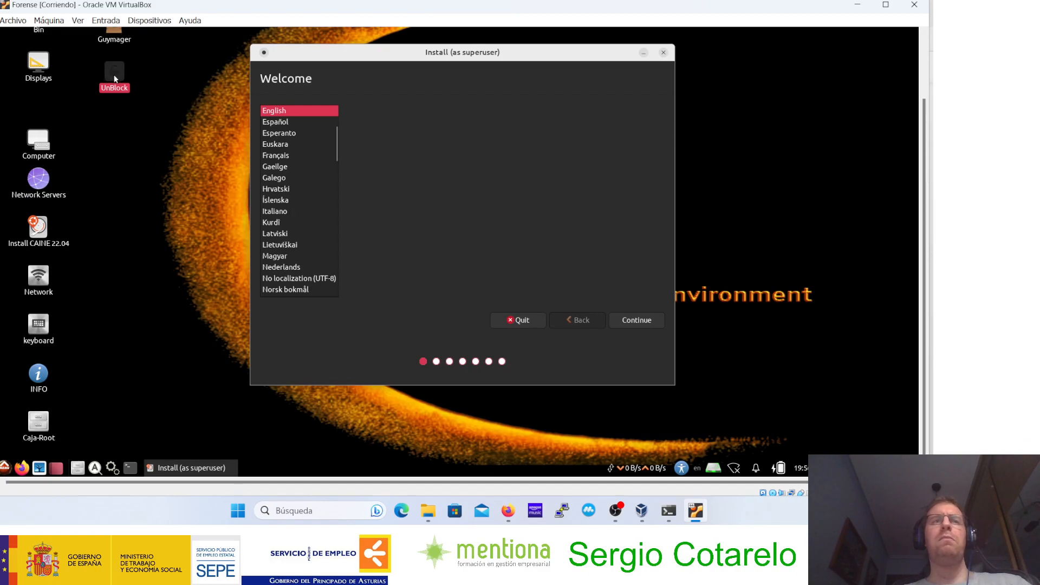
double_click(115, 79)
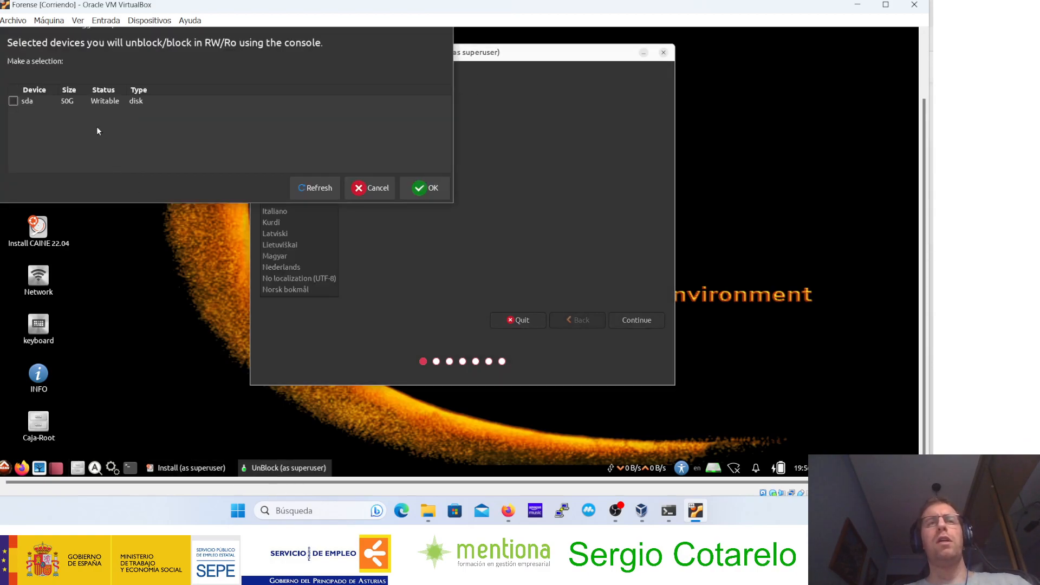
left_click(371, 190)
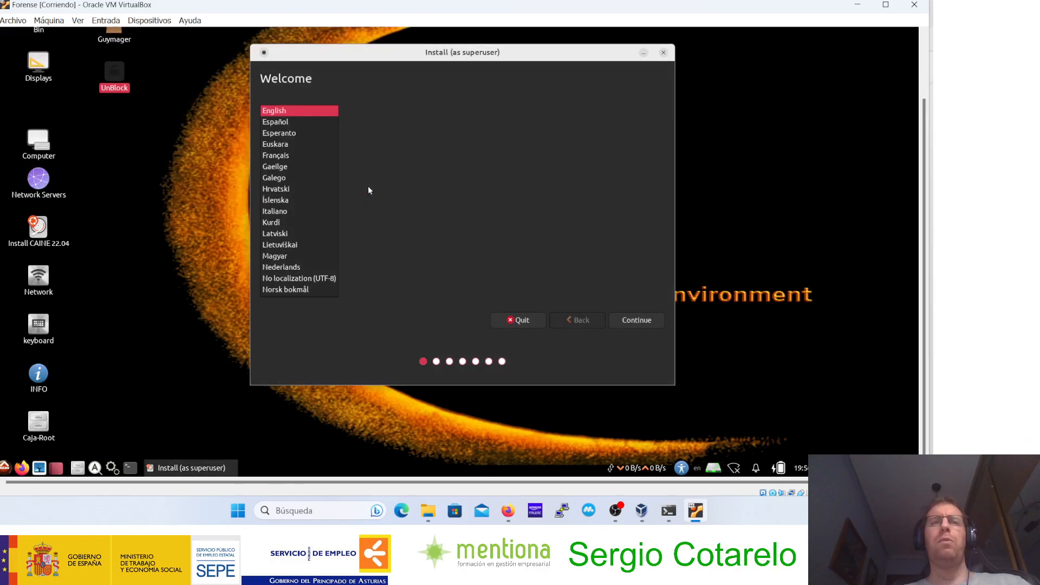
Step: Set the installer language to Español and the keyboard layout to Spanish, and continue without updates or third-party programs
left_click(274, 125)
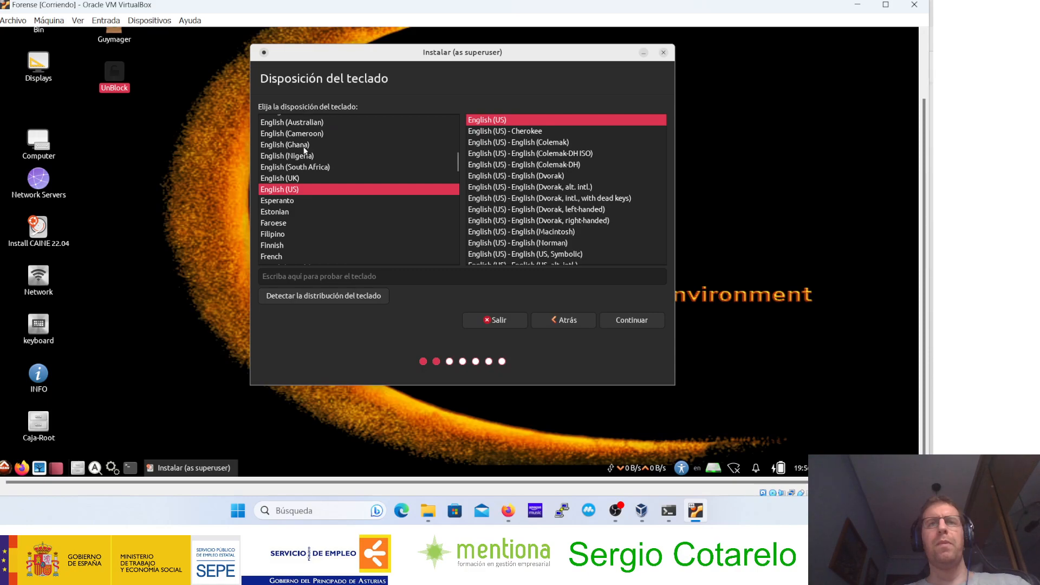
left_click(308, 197)
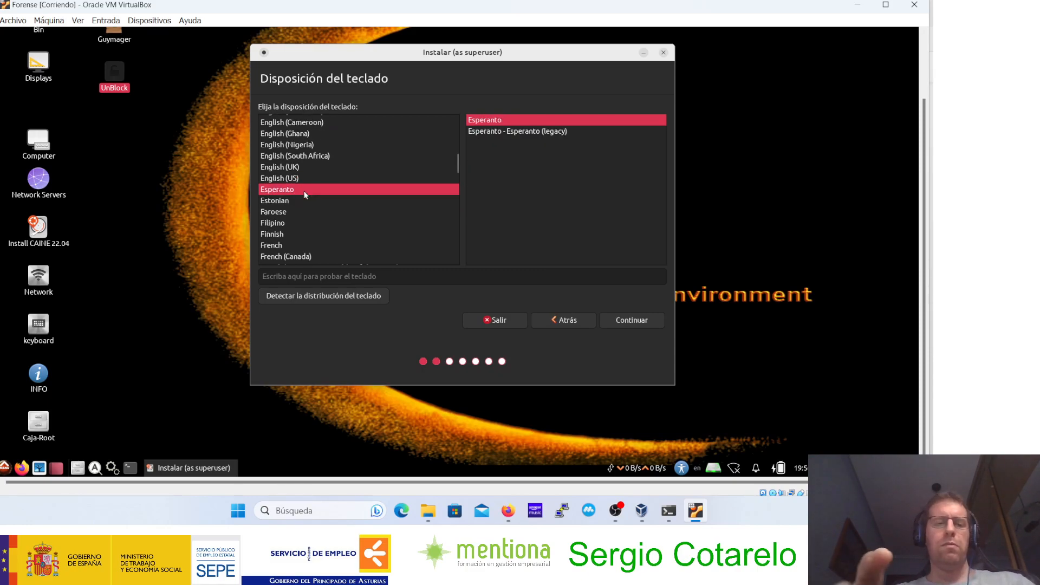
type("sp")
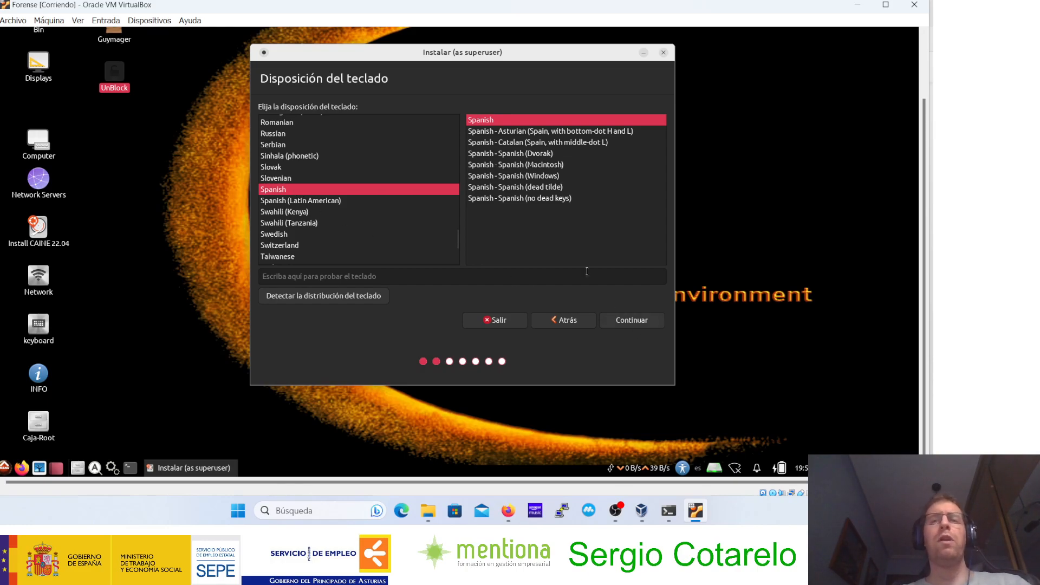
left_click(634, 323)
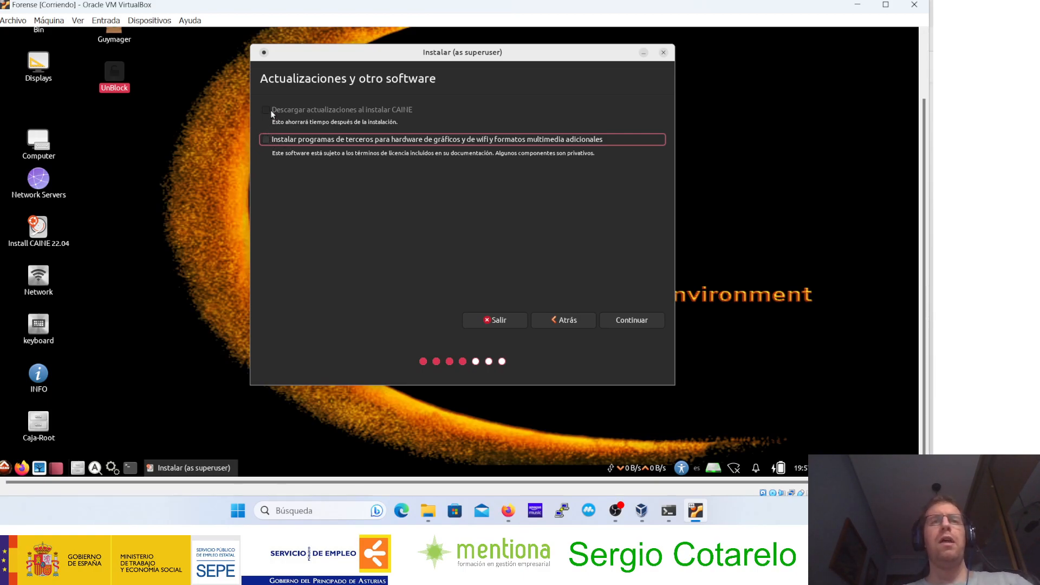
left_click(628, 321)
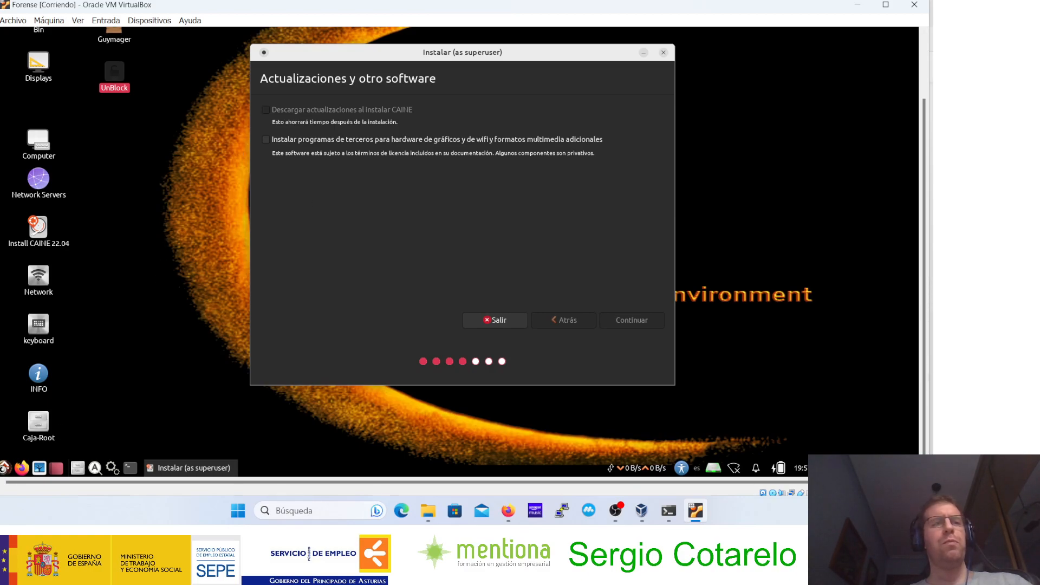
Step: Examine the applications and subcategories listed under Forensic tools in the CAINE system and close the list
left_click(7, 466)
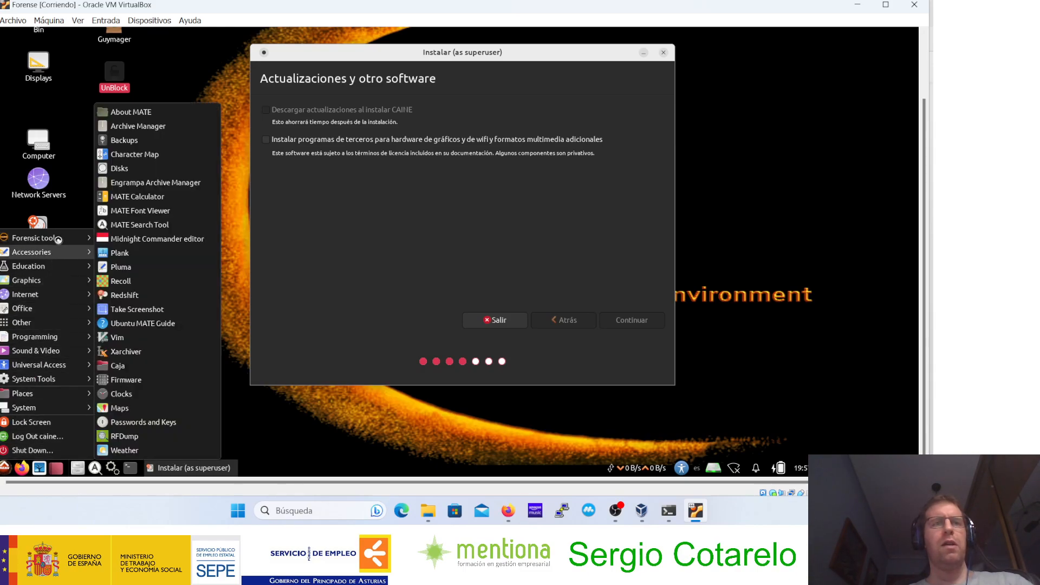
mouse_move(49, 238)
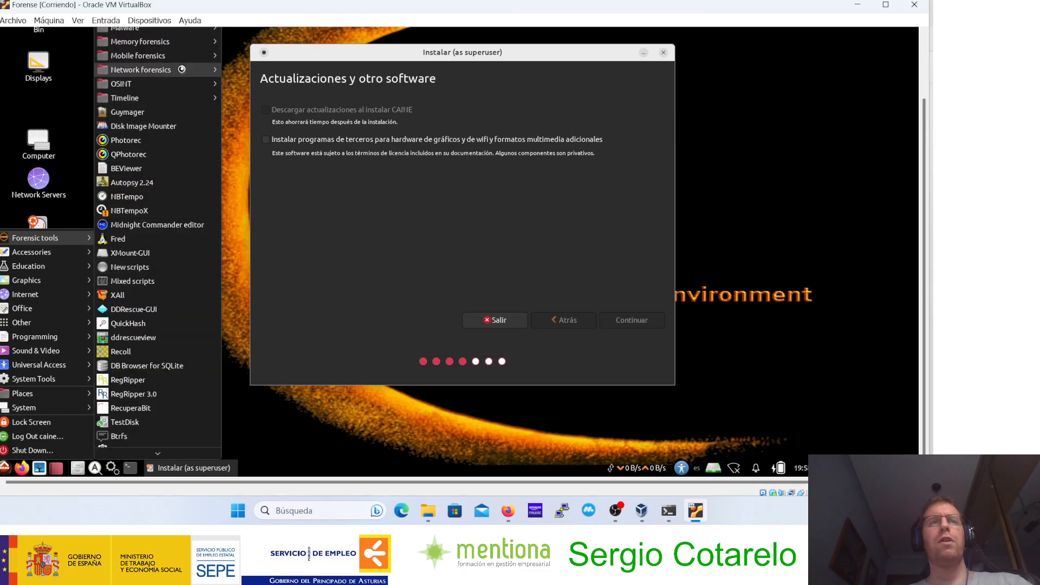
mouse_move(183, 35)
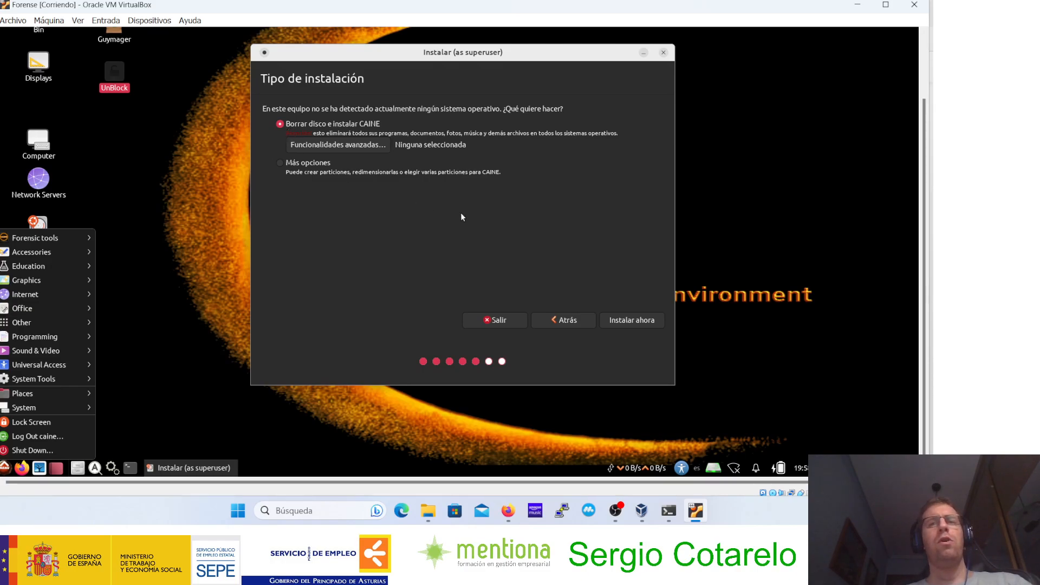
left_click(641, 324)
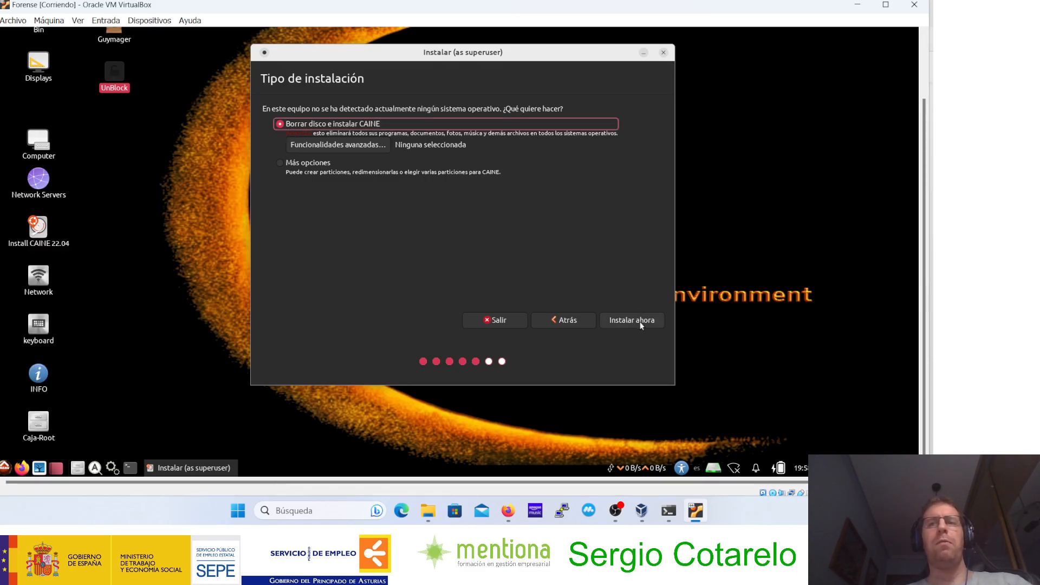
Step: Start the installation by erasing the disk, confirm writing the partition changes and accept Madrid as the location
left_click(639, 320)
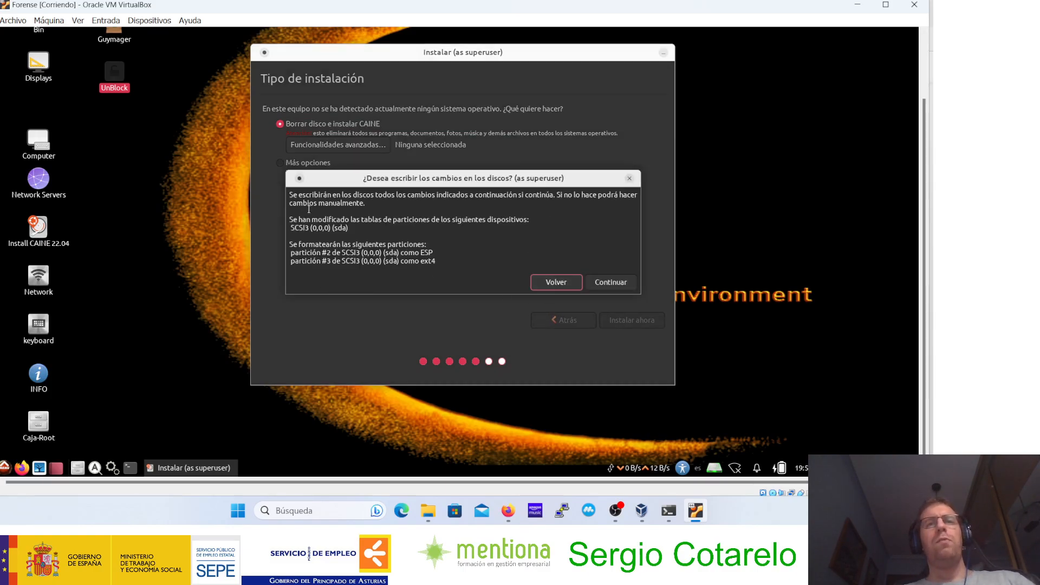
left_click(621, 287)
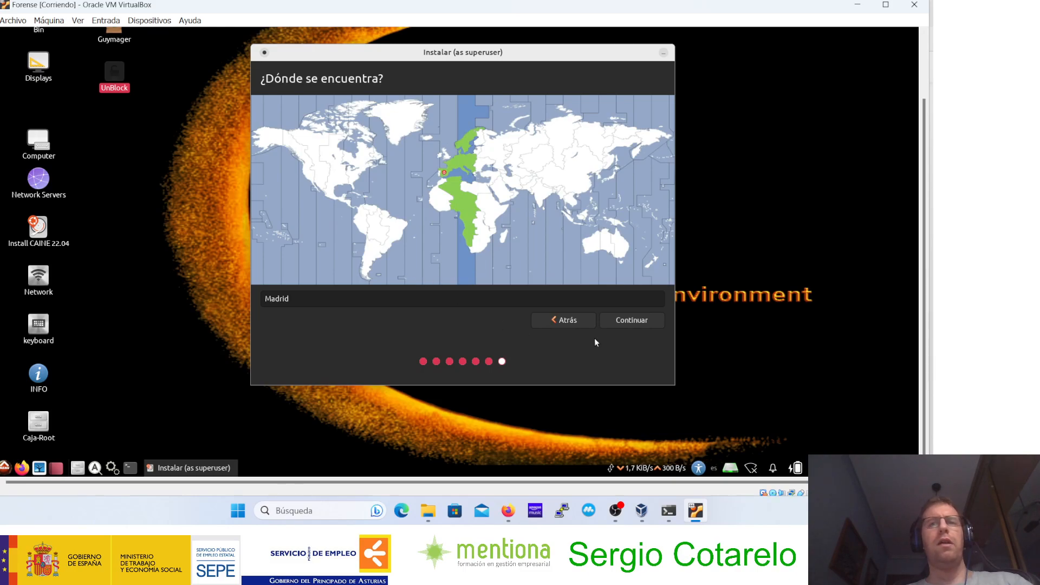
left_click(630, 323)
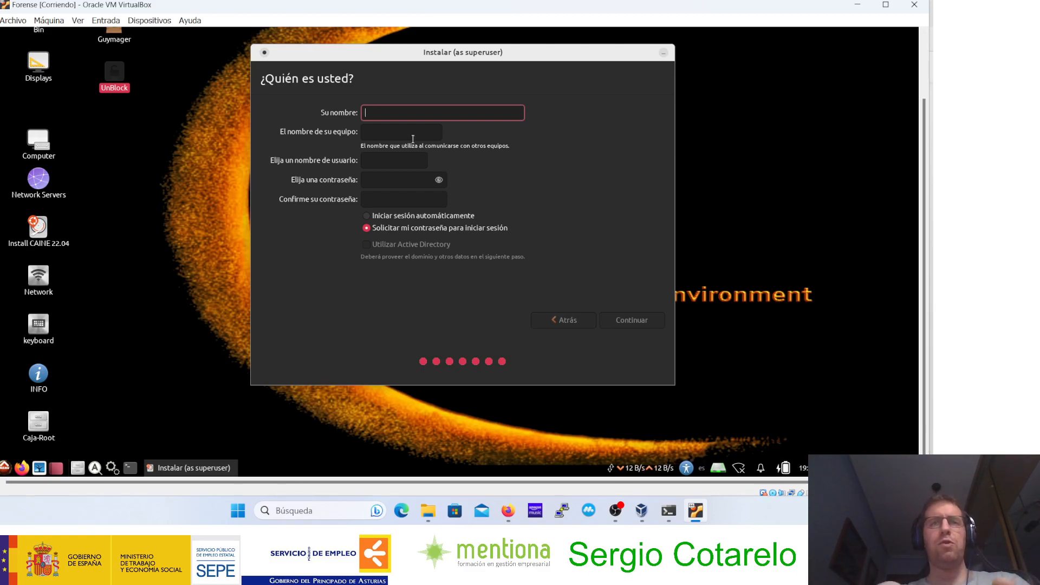
Step: Enter profe as the name for the CAINE user account and make the password field ready for entry
type("profe")
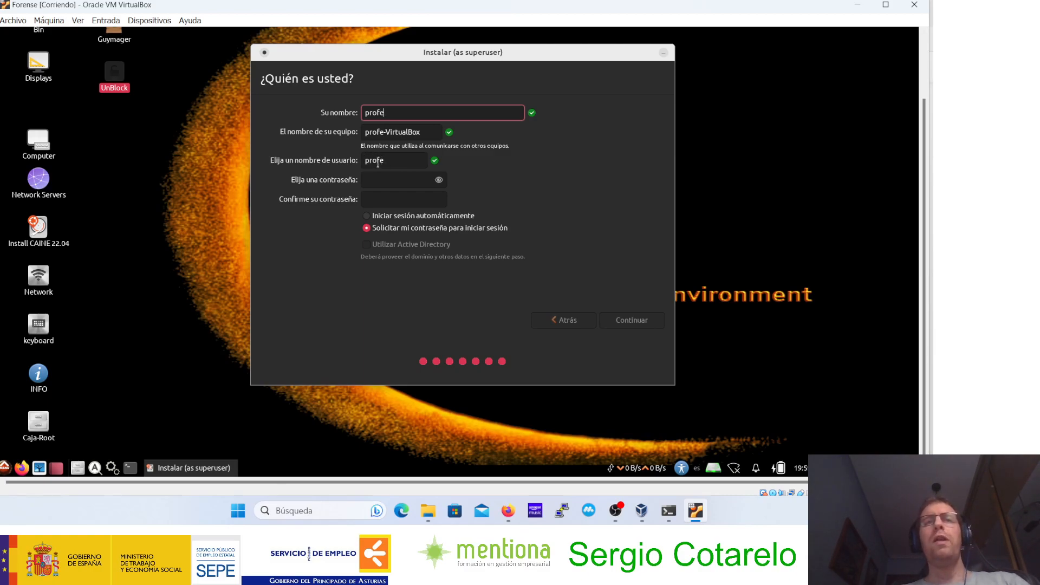
left_click(376, 180)
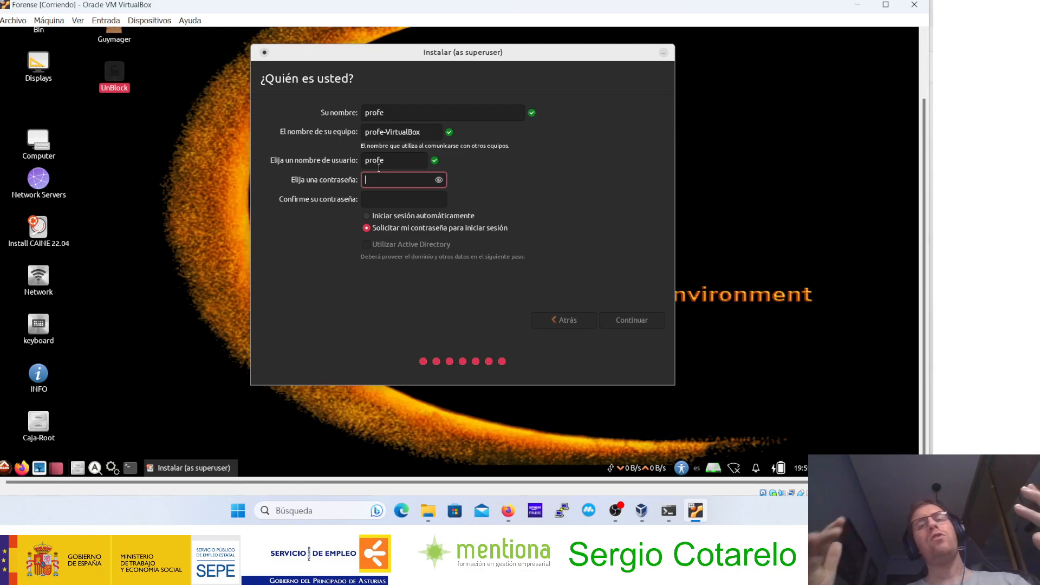
Step: Switch to the VirtualBox manager and write "usuario: profesor" in the description of the Forense machine's general settings
left_click(642, 510)
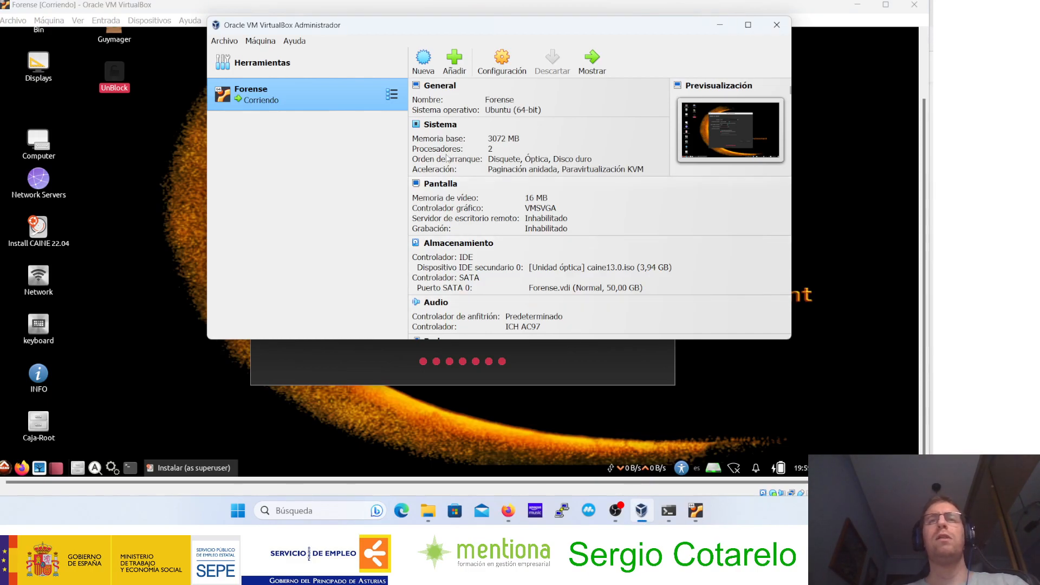
left_click(487, 79)
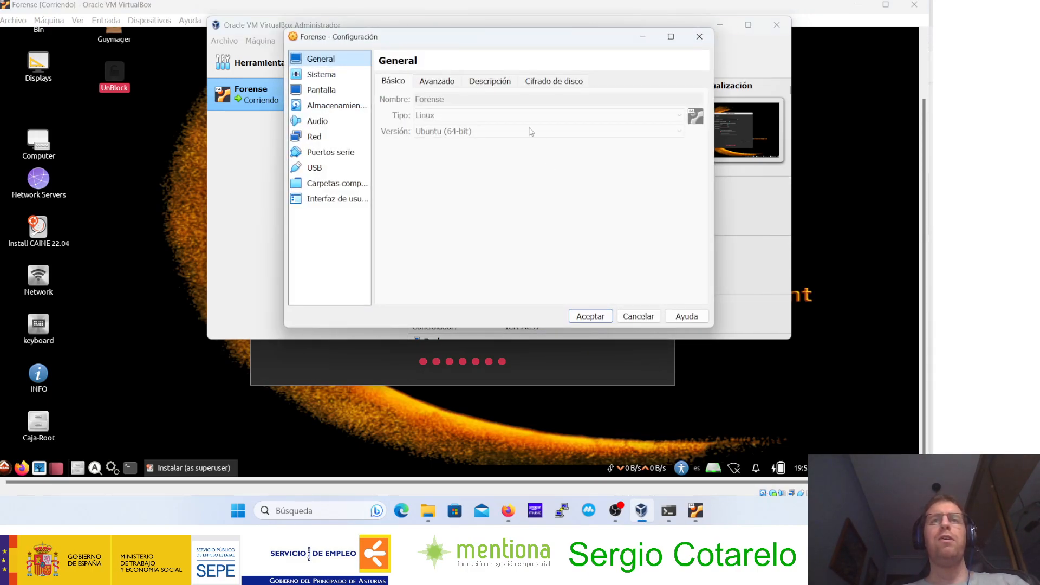
left_click(498, 85)
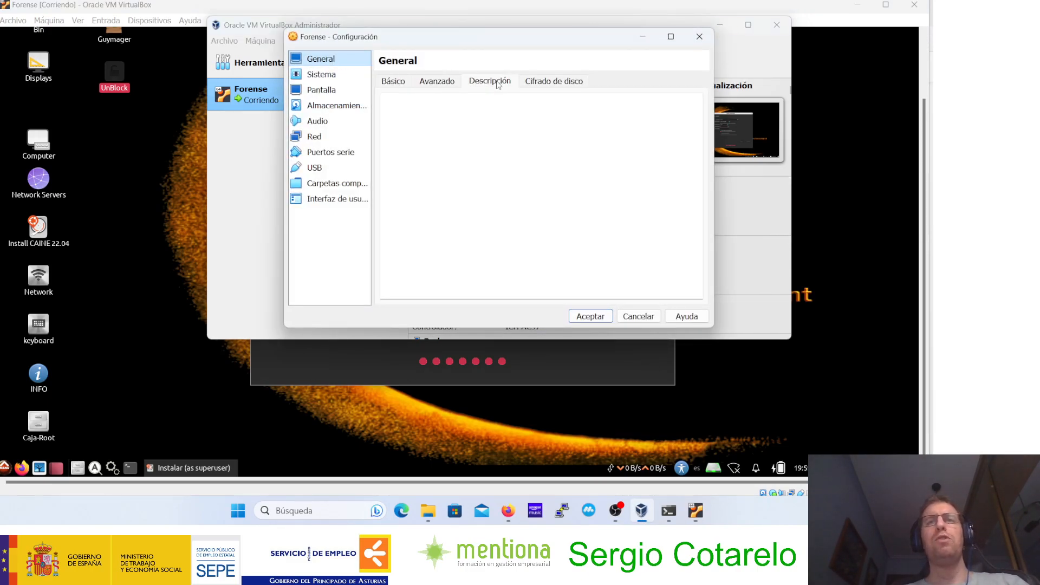
left_click(423, 120)
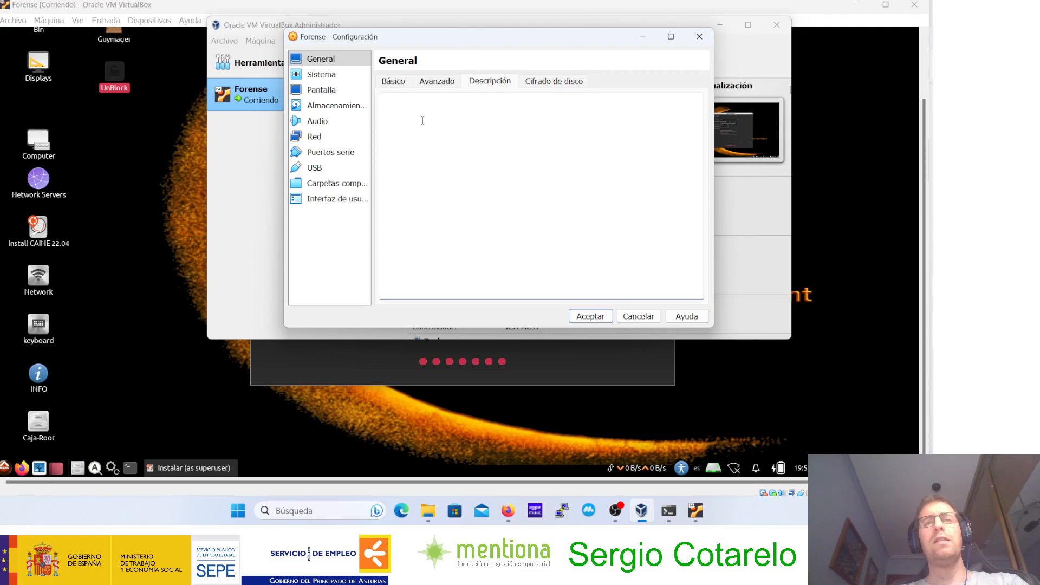
type("usuario")
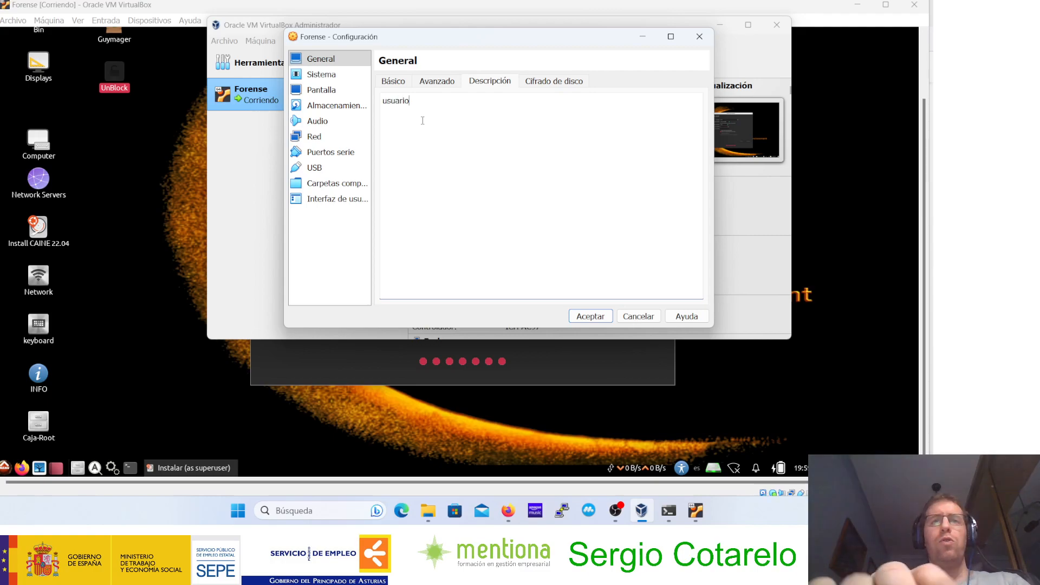
type("_")
key("BackSpace")
type(":")
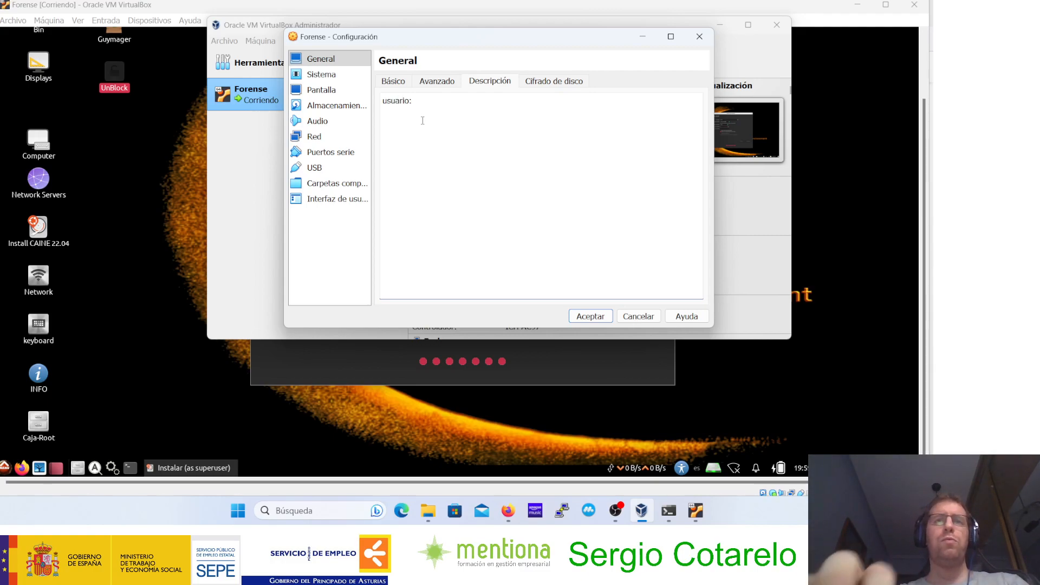
type(" profesor")
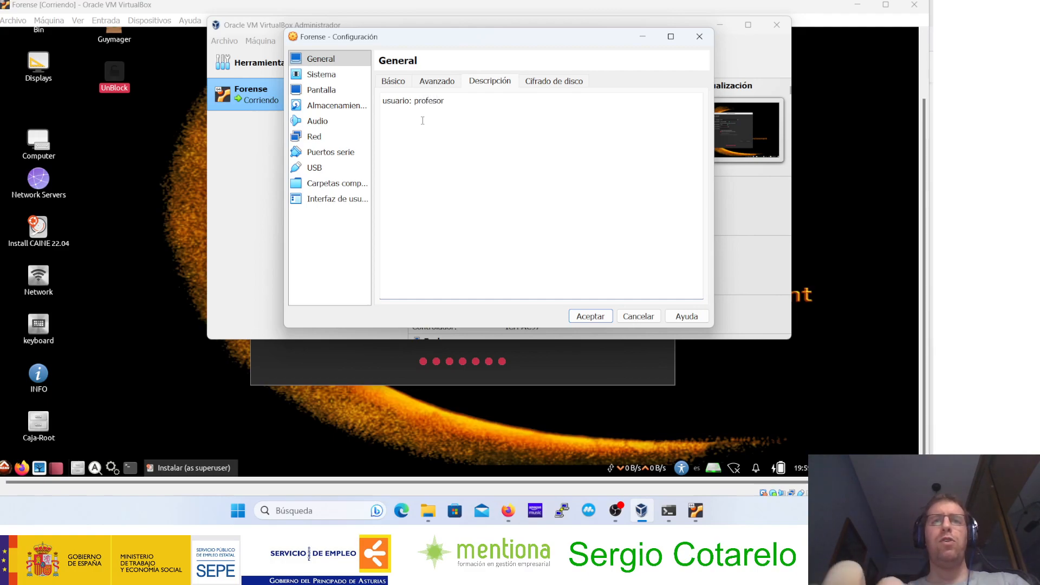
Step: Add a second description line, labelled contraseña, with the account password, and accept the Forense machine's settings
key("Return")
type("contraseña")
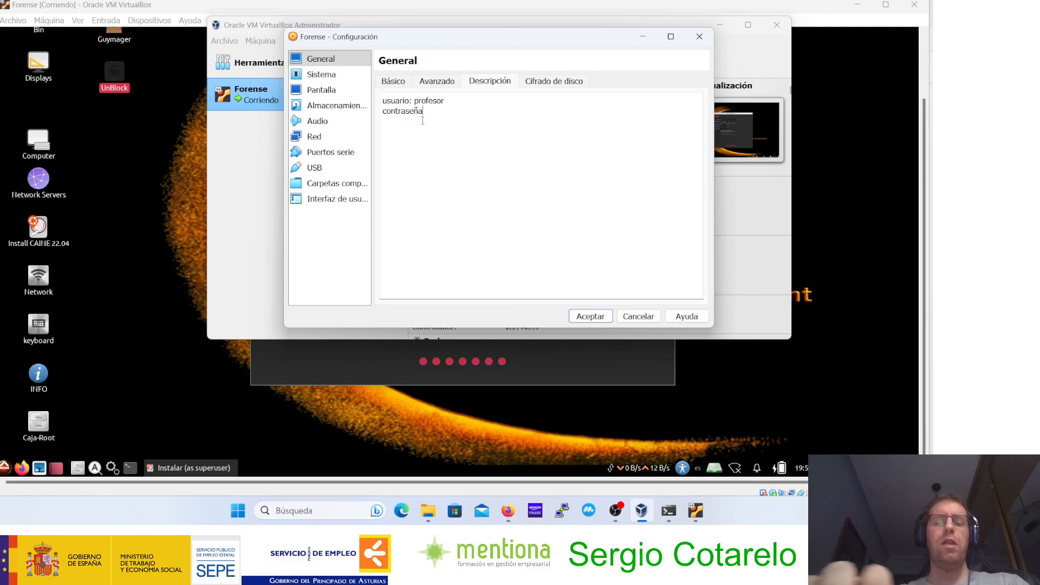
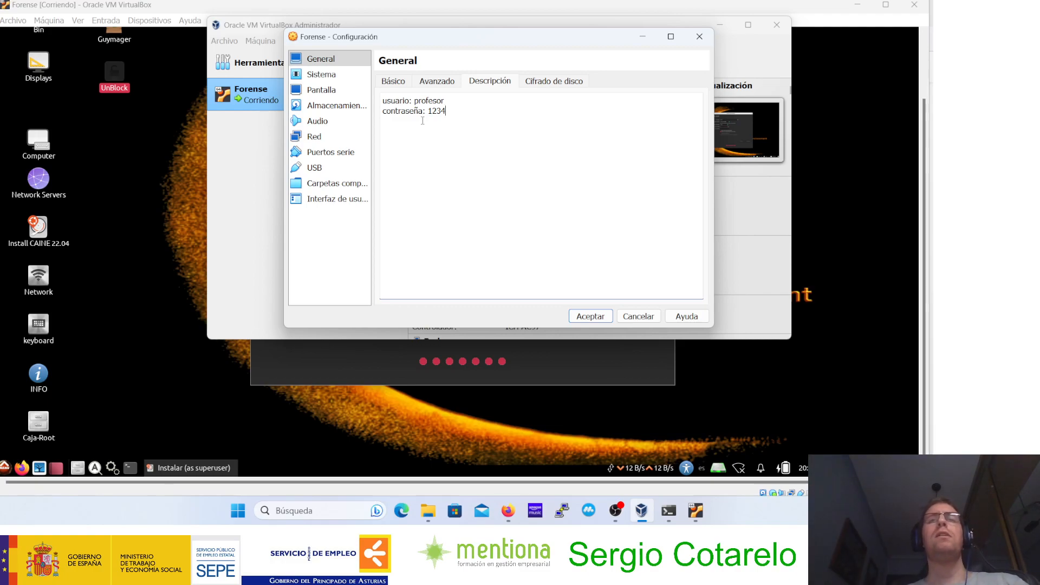
left_click(590, 316)
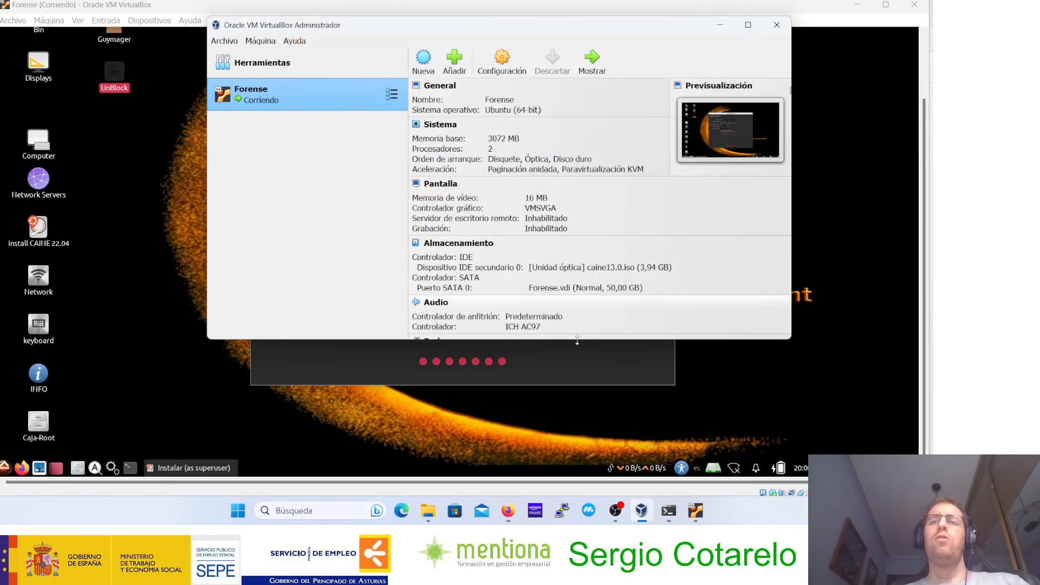
Step: Return to the CAINE installer, enter and confirm the account password, and continue to the file copying with its log details expanded
left_click(570, 364)
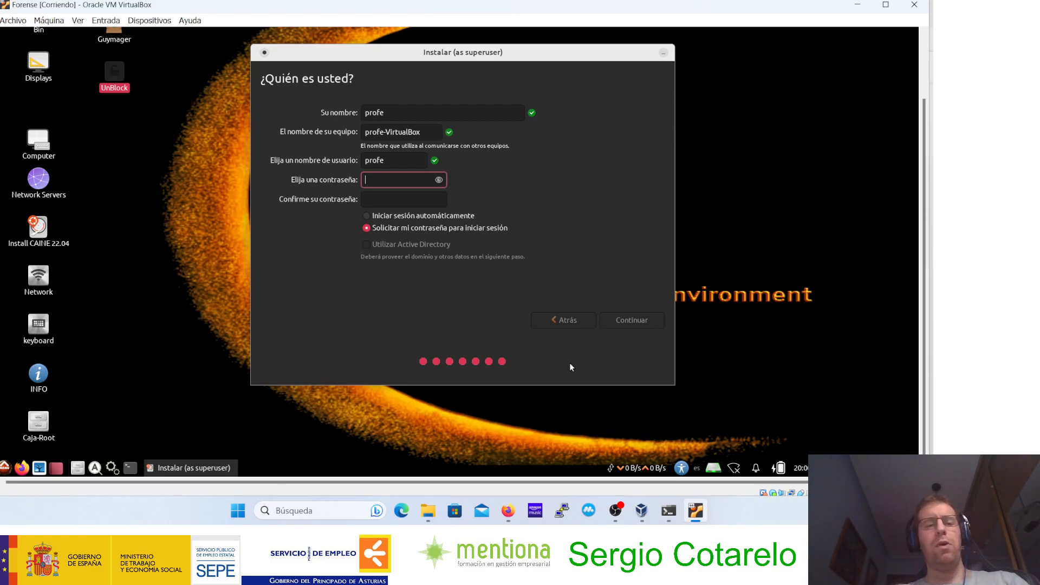
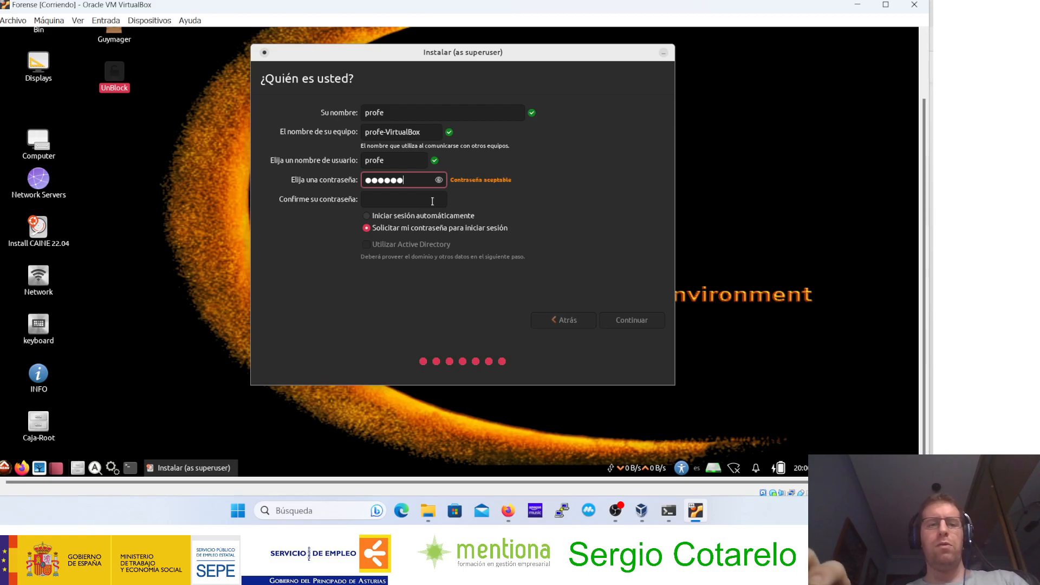
left_click(414, 194)
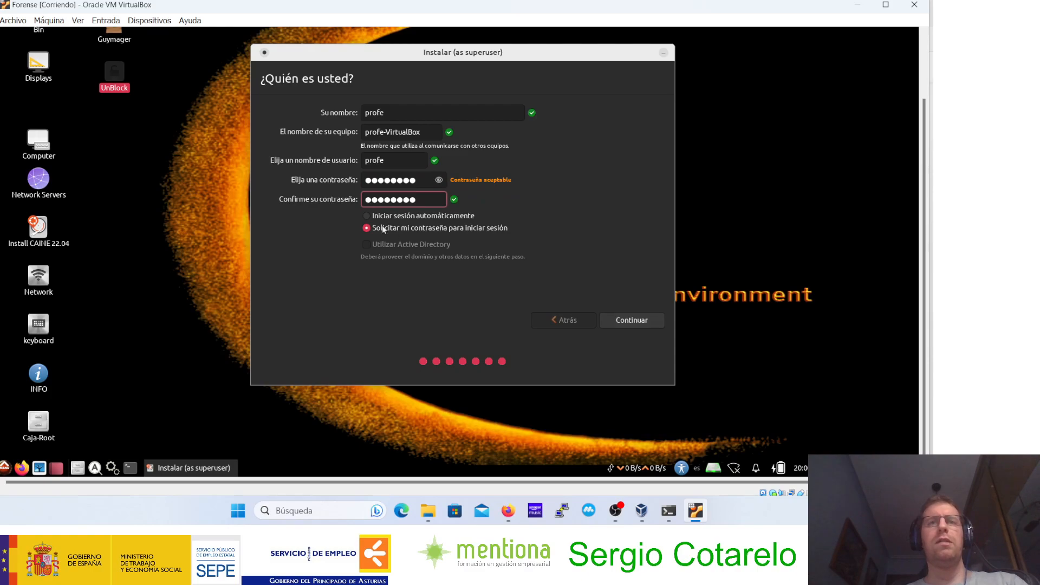
left_click(621, 319)
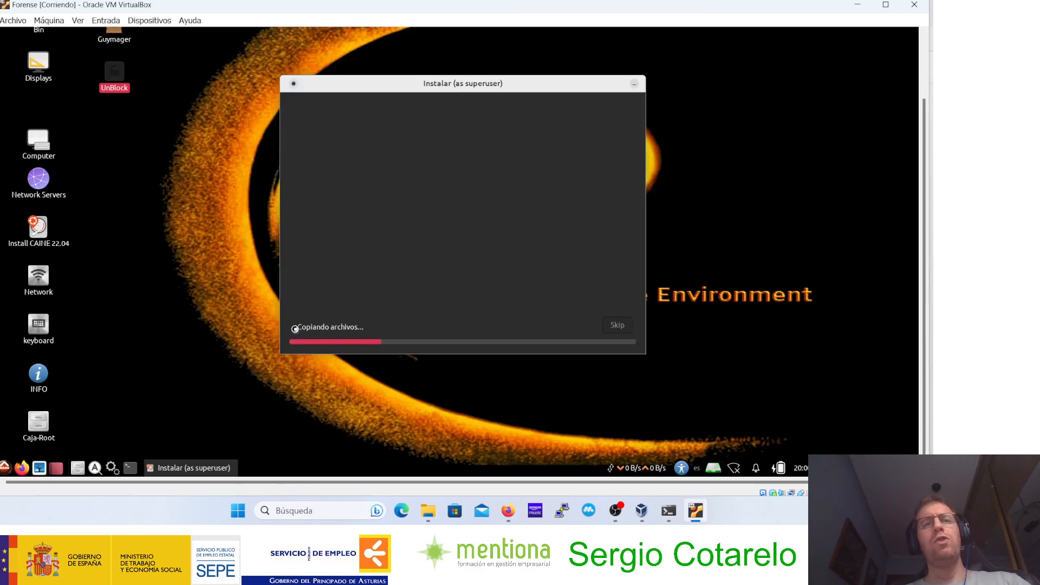
left_click(295, 328)
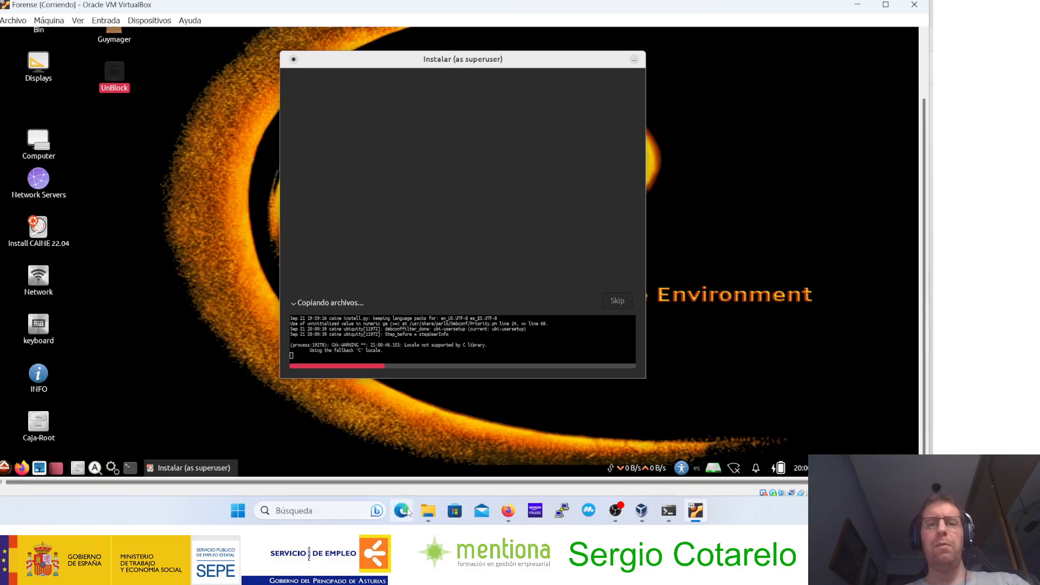
Step: Search Windows for lupa and open the Lupa magnifier application to enlarge the screen
left_click(348, 508)
type("l")
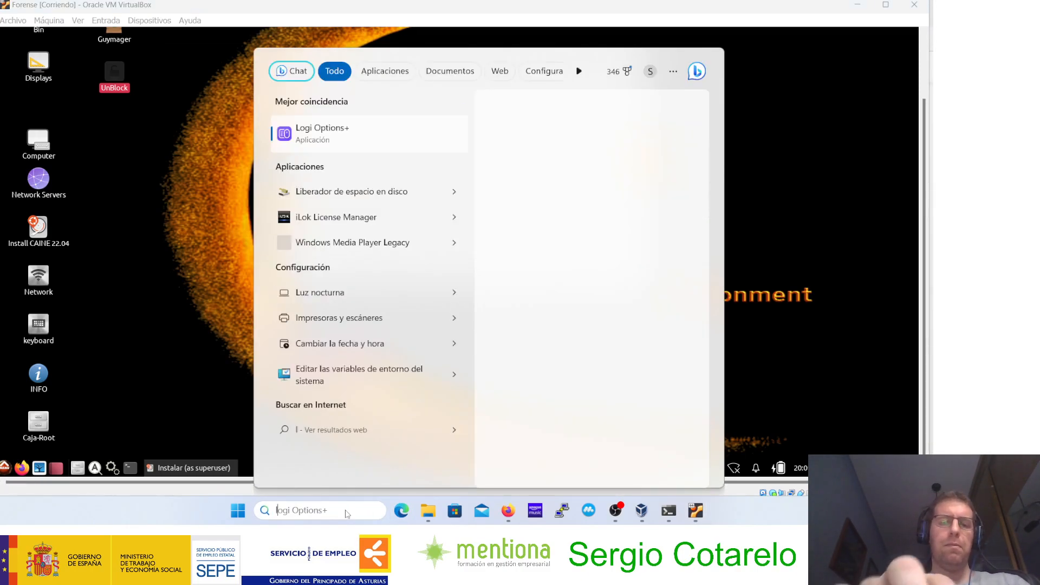
type("upa")
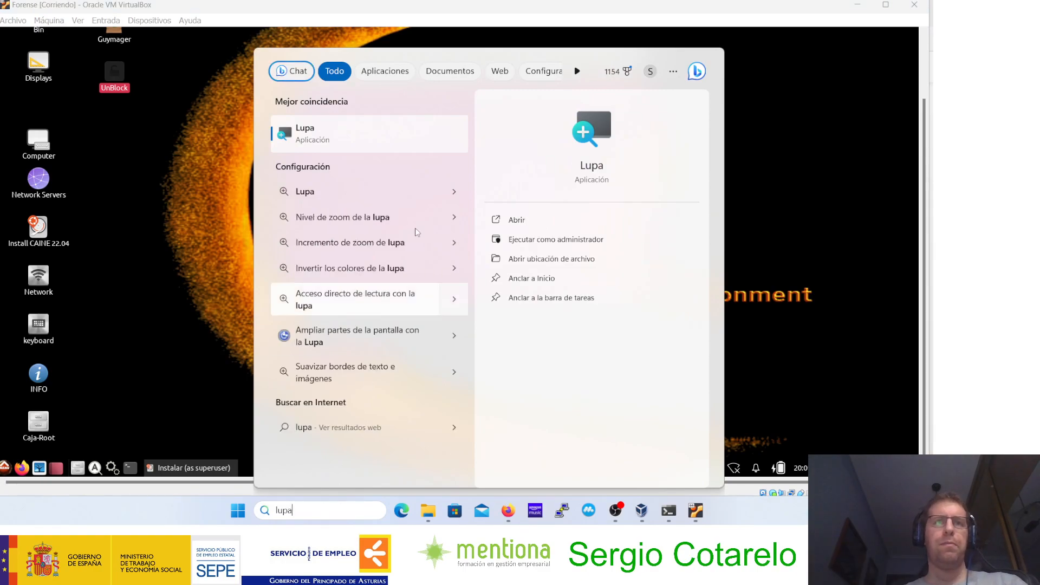
left_click(357, 148)
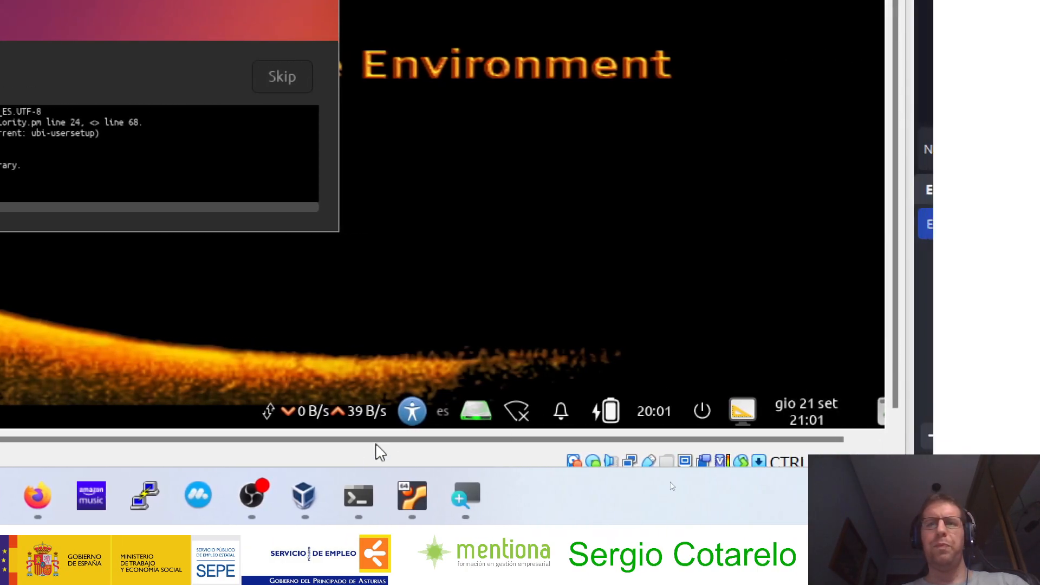
Step: Examine the running machine's virtual optical drive options for caine13.0.iso, including the one for removing the disc from the drive
left_click(594, 463)
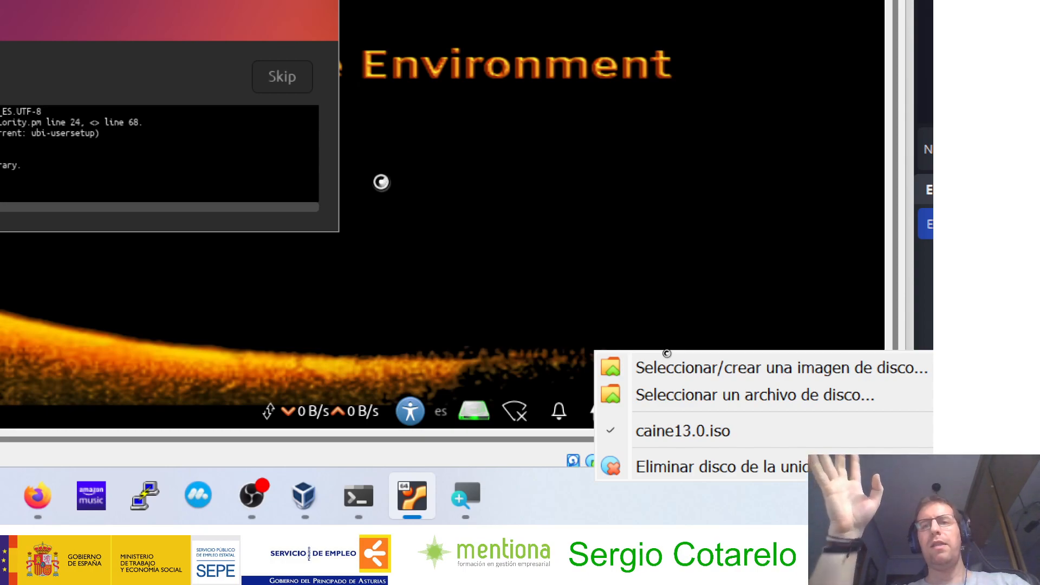
left_click(739, 443)
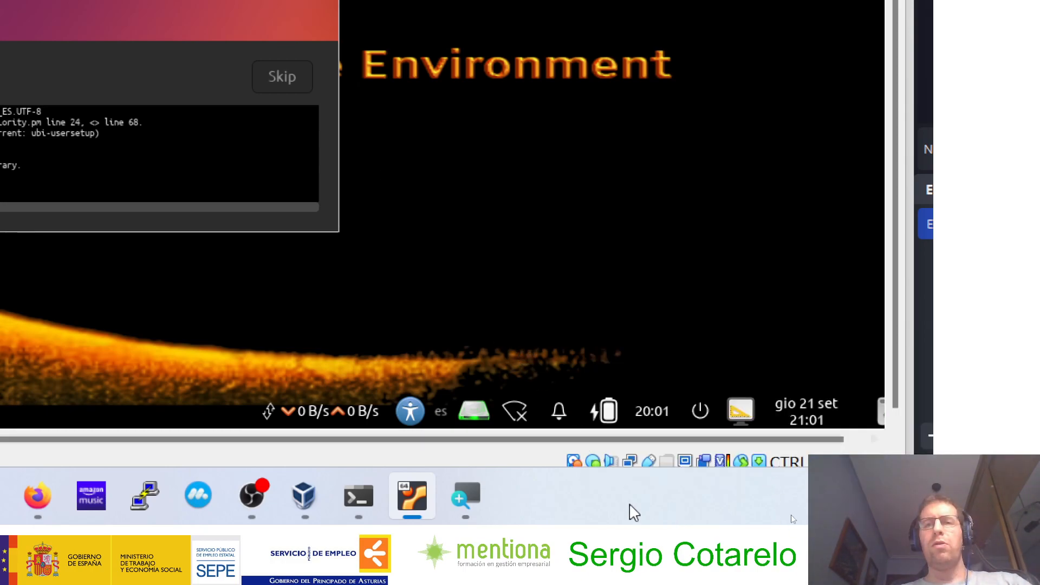
left_click(593, 462)
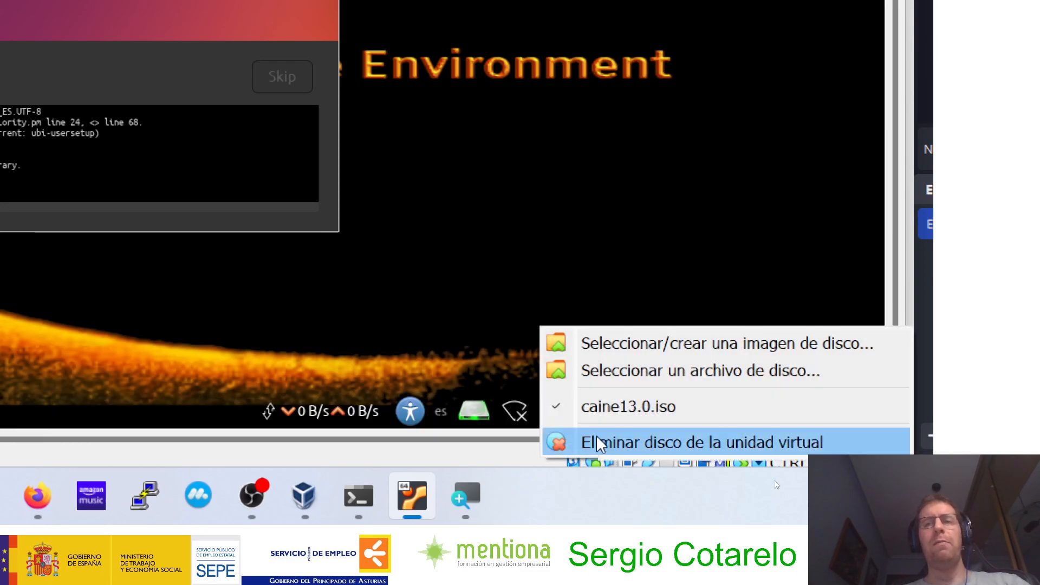
left_click(597, 443)
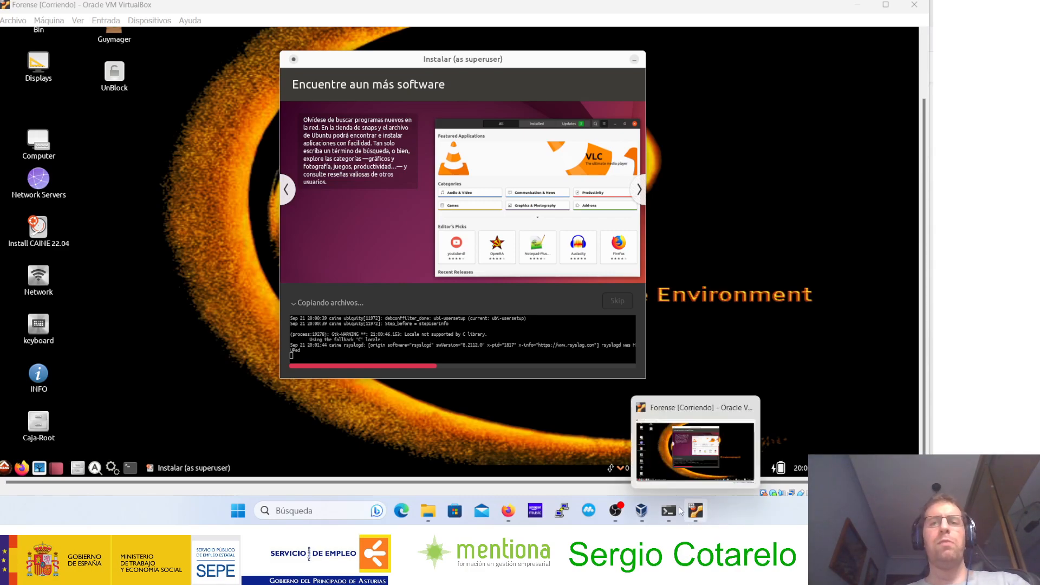
left_click(607, 512)
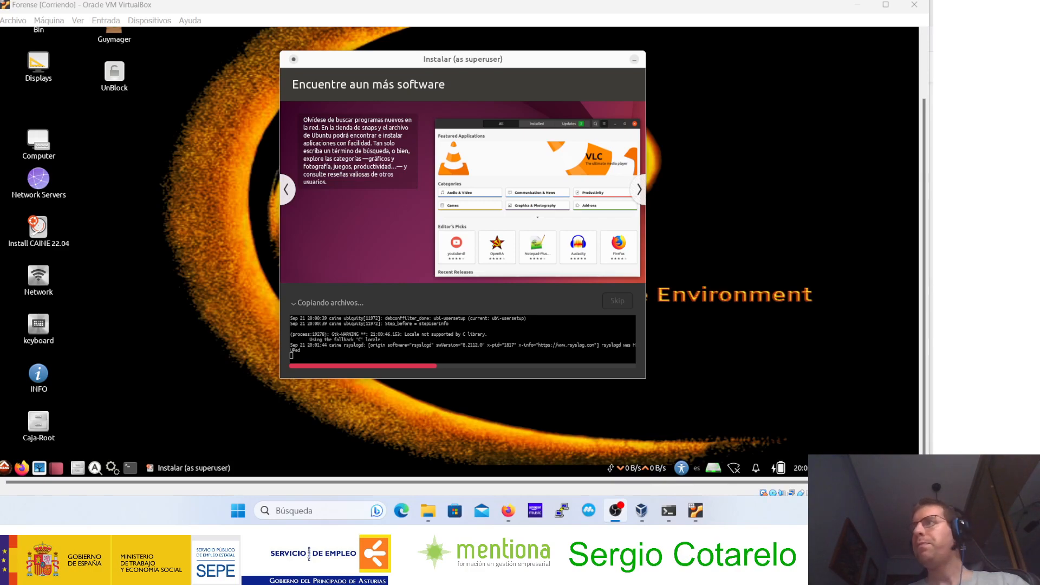